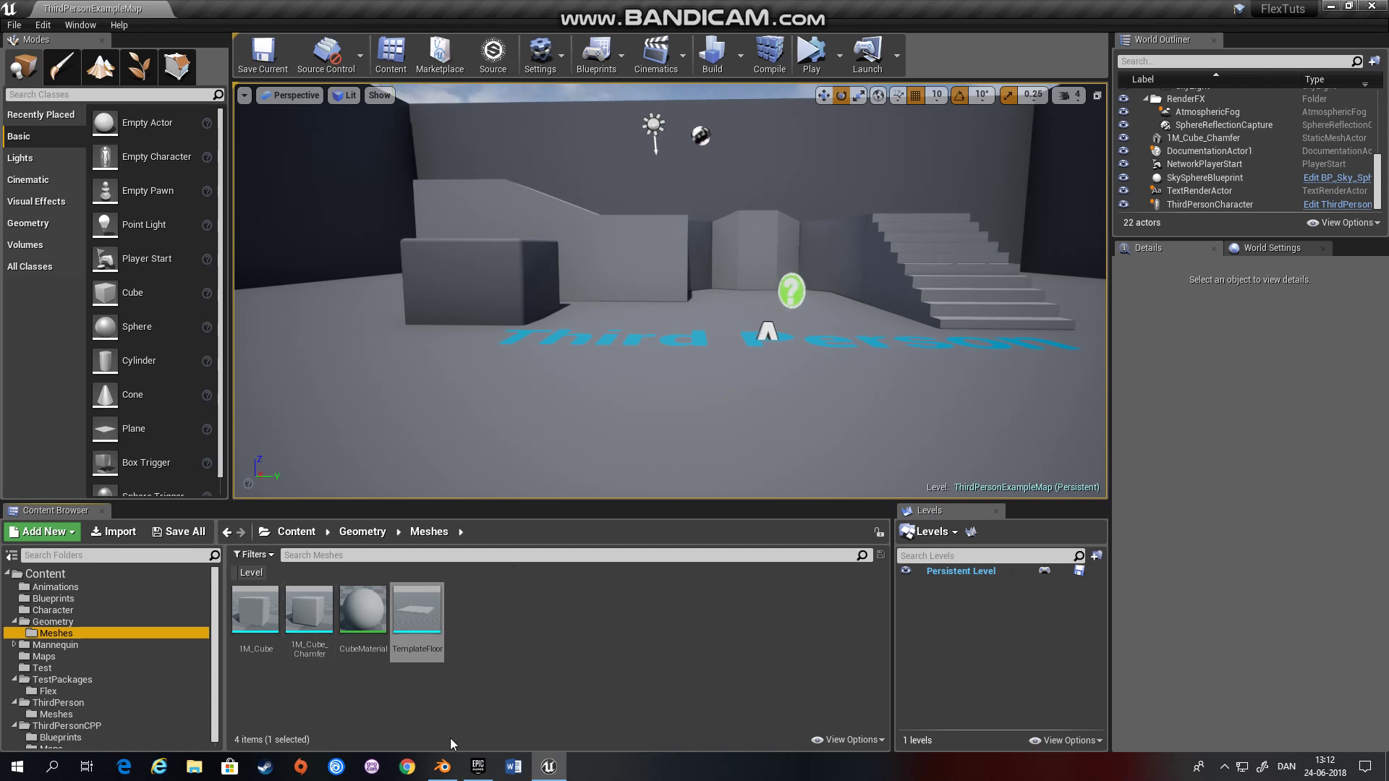
- Switch to Blender and add a plane mesh to the empty scene
{"action": "left_click", "coordinate": [442, 766]}
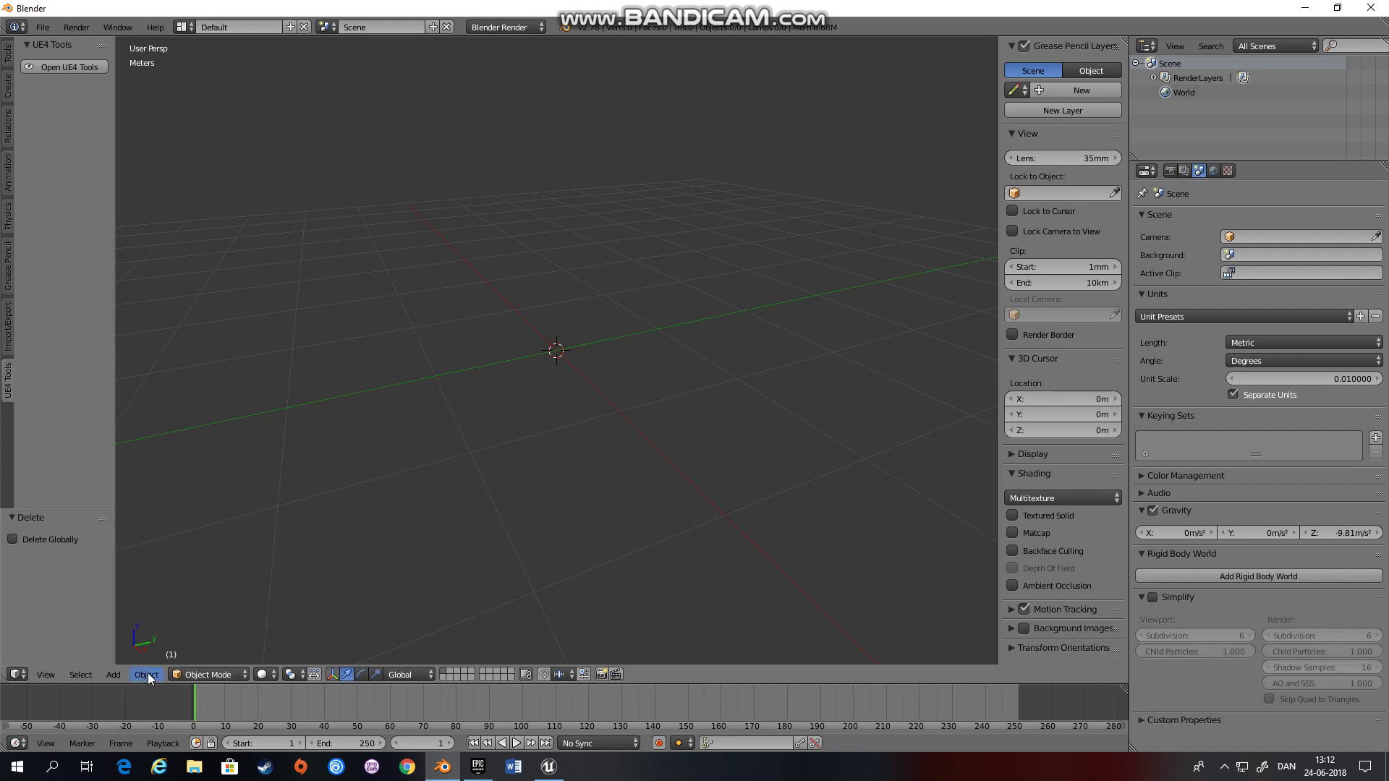
{"action": "left_click", "coordinate": [119, 674]}
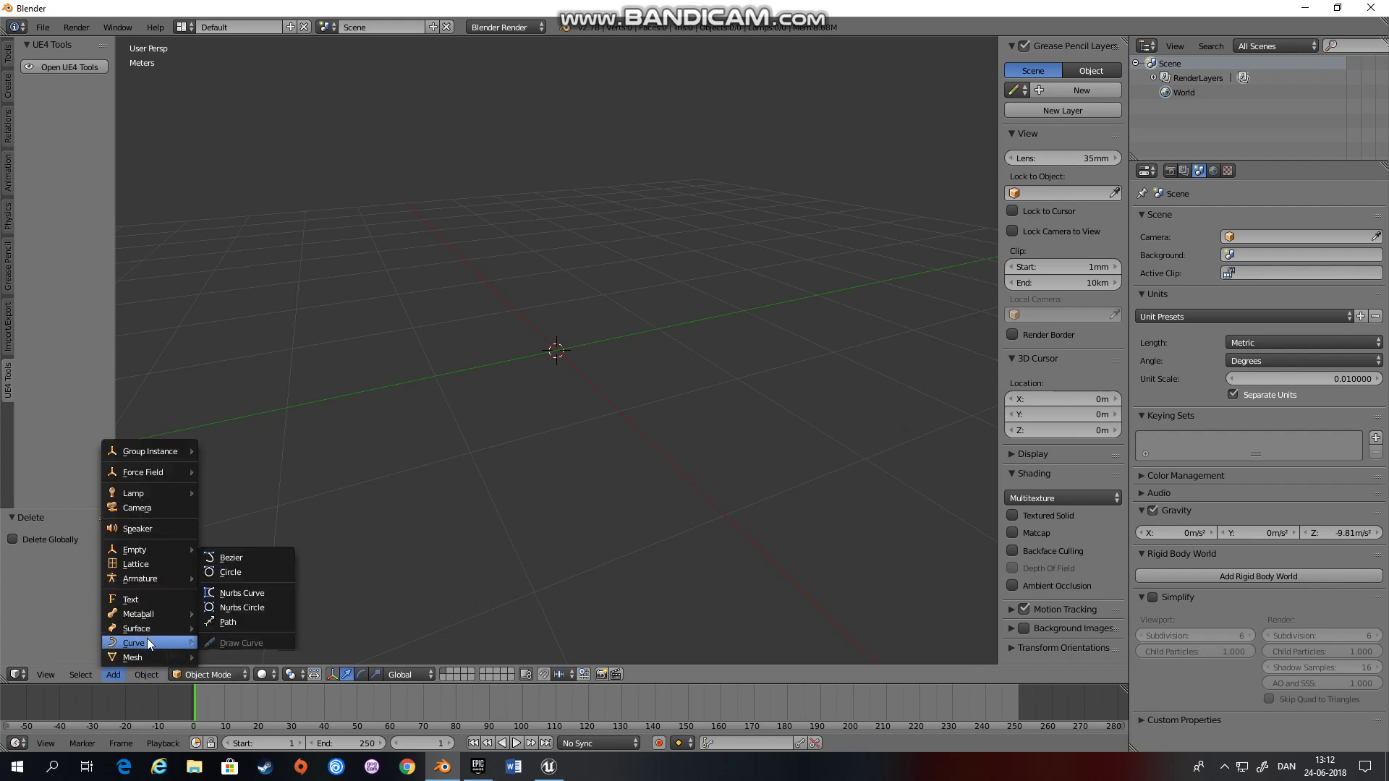
{"action": "mouse_move", "coordinate": [149, 651]}
{"action": "left_click", "coordinate": [246, 523]}
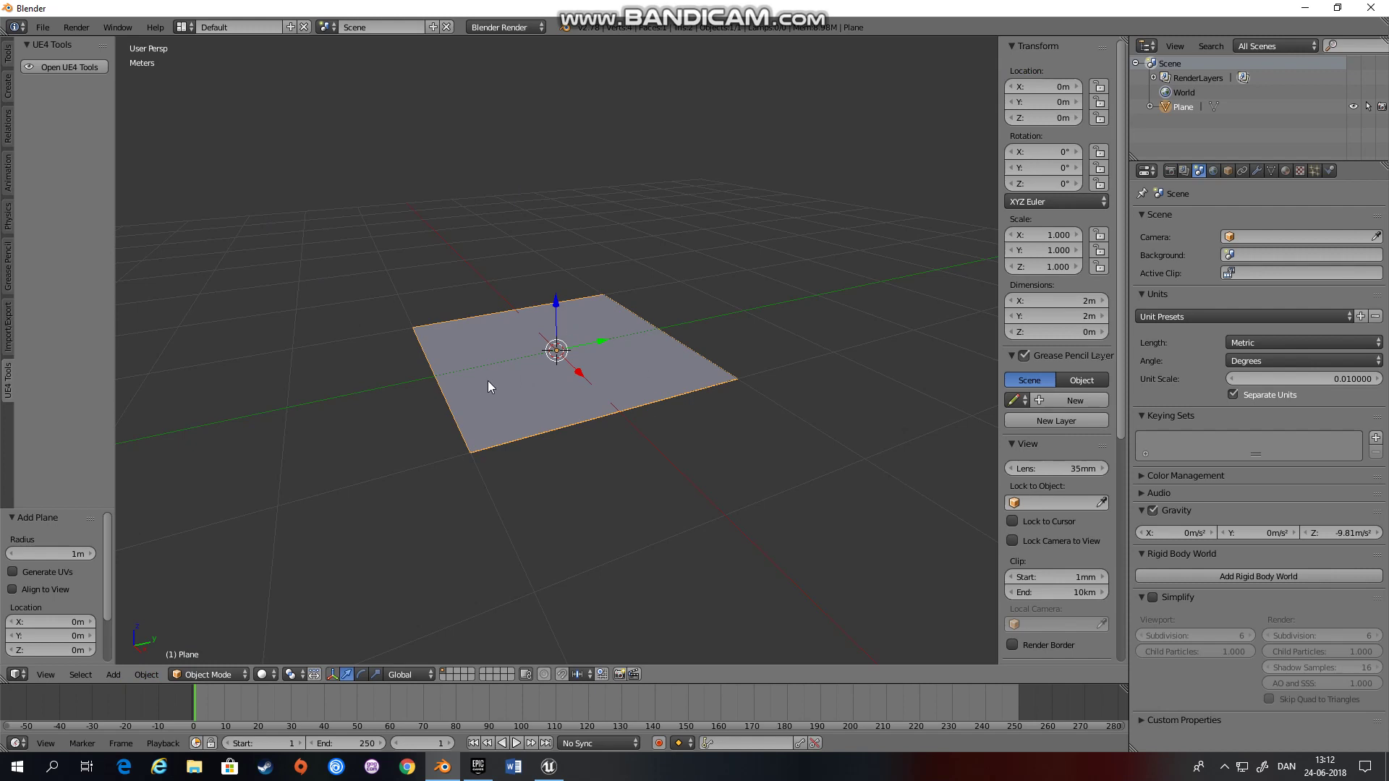
- Subdivide the plane's whole mesh four times in Edit Mode, and return to Object Mode
{"action": "key", "text": "Tab"}
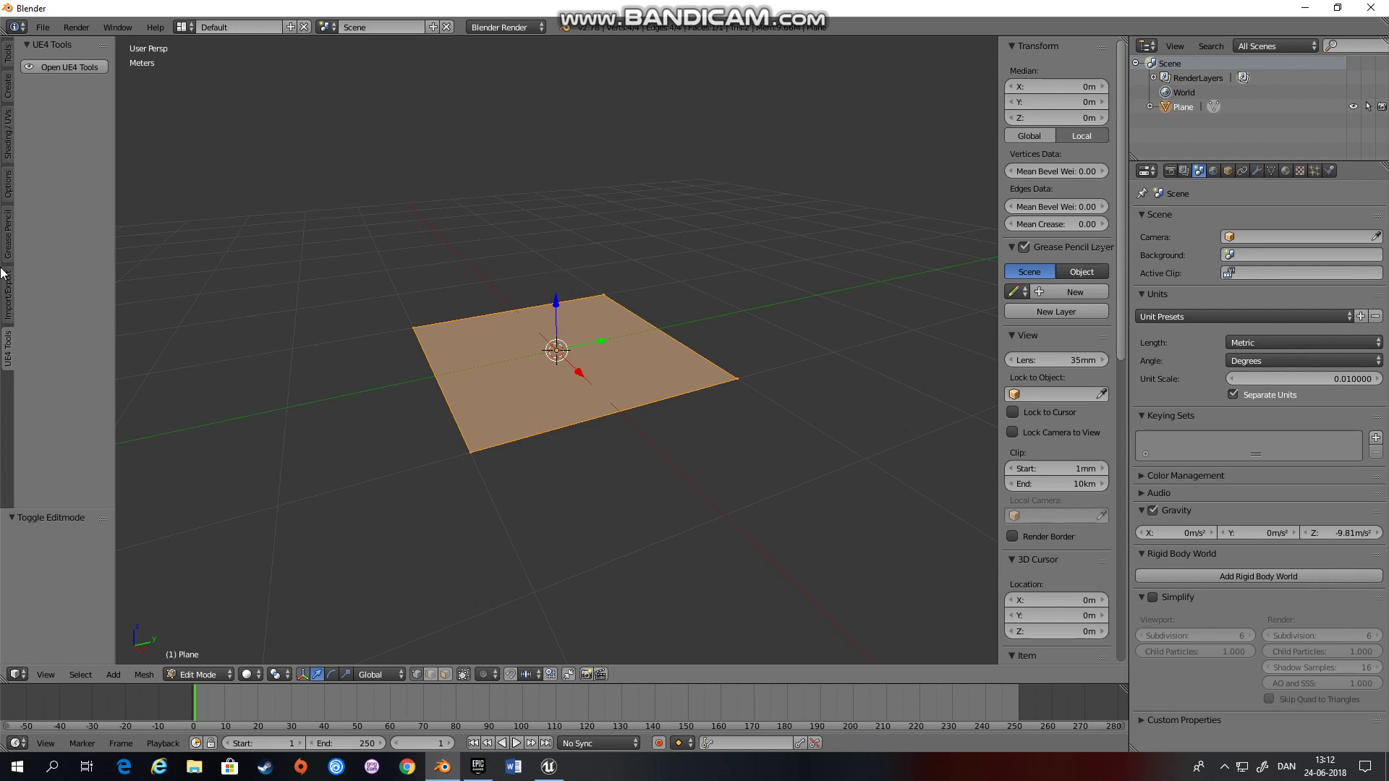
{"action": "left_click", "coordinate": [8, 59]}
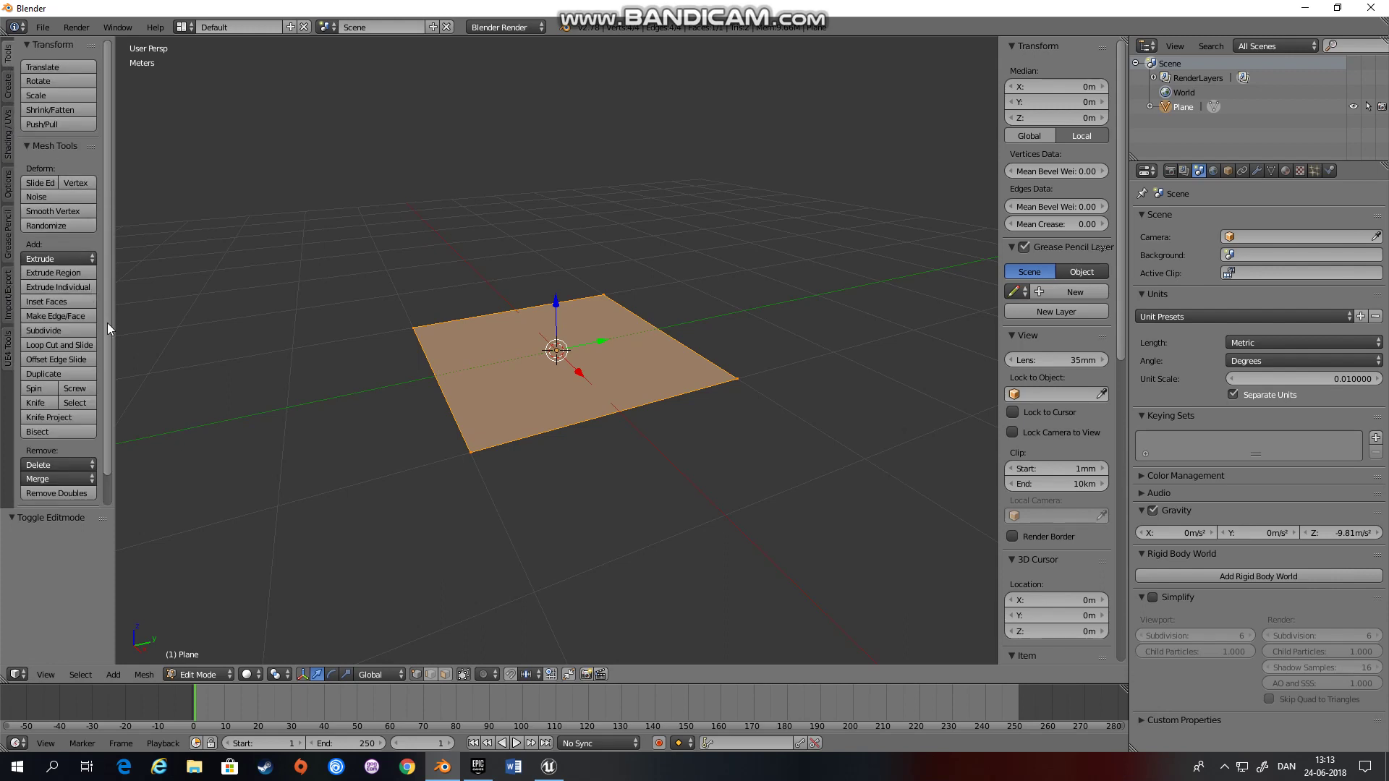
{"action": "left_click", "coordinate": [73, 332]}
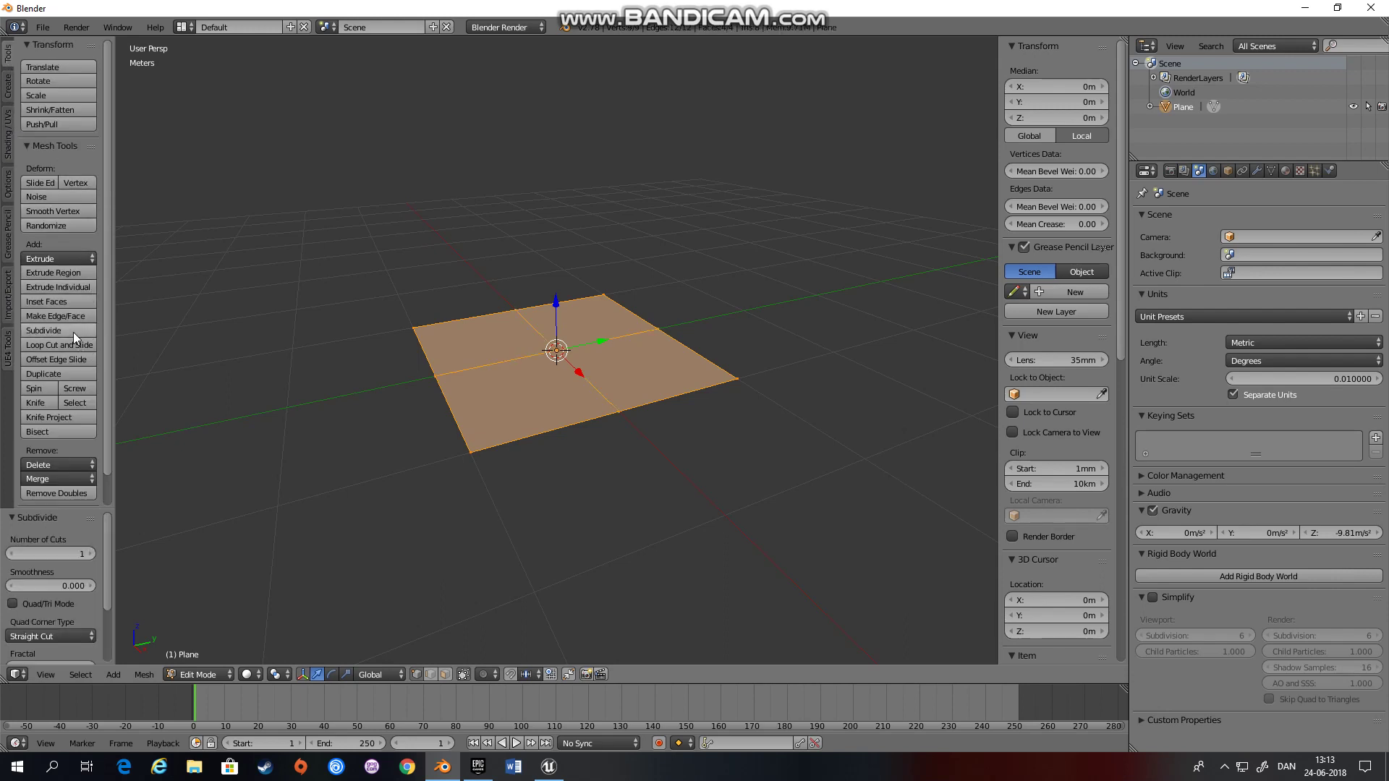
{"action": "left_click", "coordinate": [72, 332]}
{"action": "left_click", "coordinate": [72, 333]}
{"action": "left_click", "coordinate": [73, 332]}
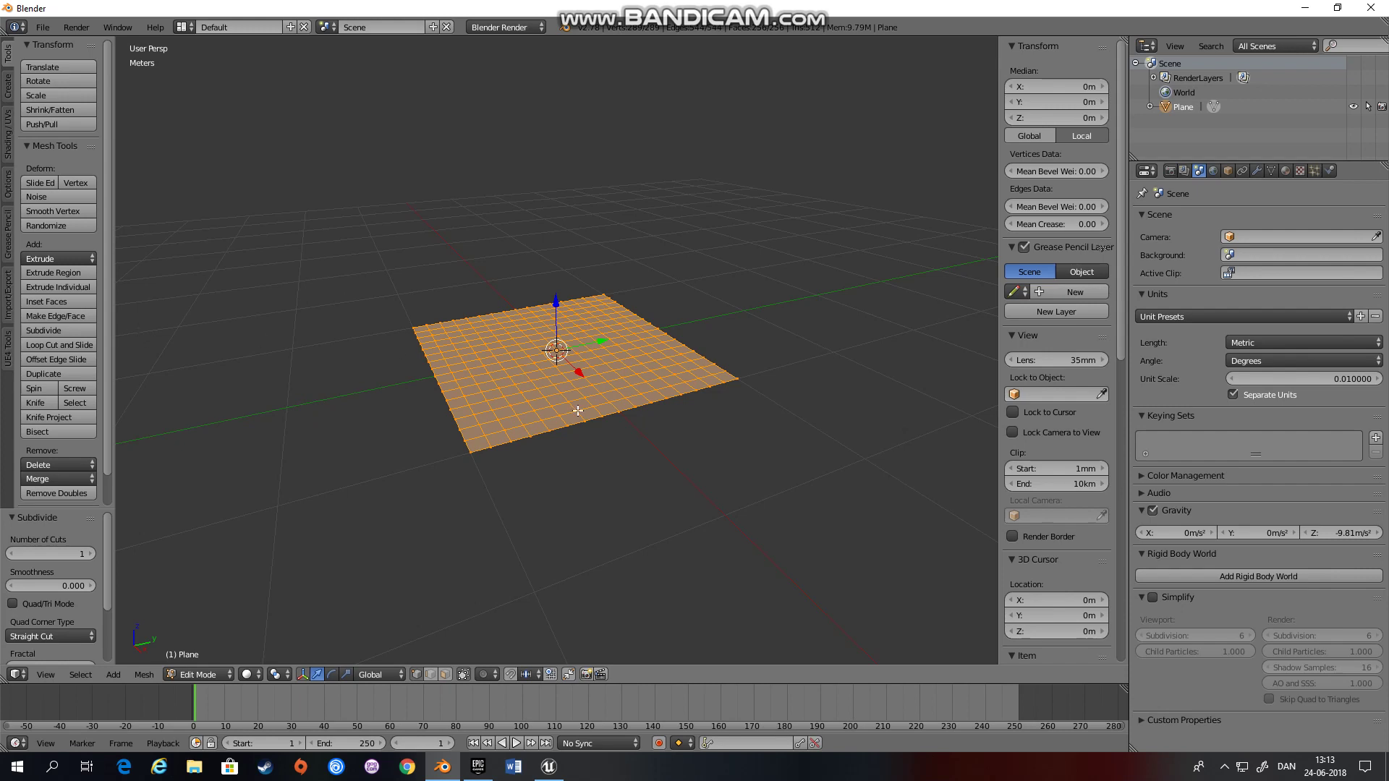
{"action": "key", "text": "Tab"}
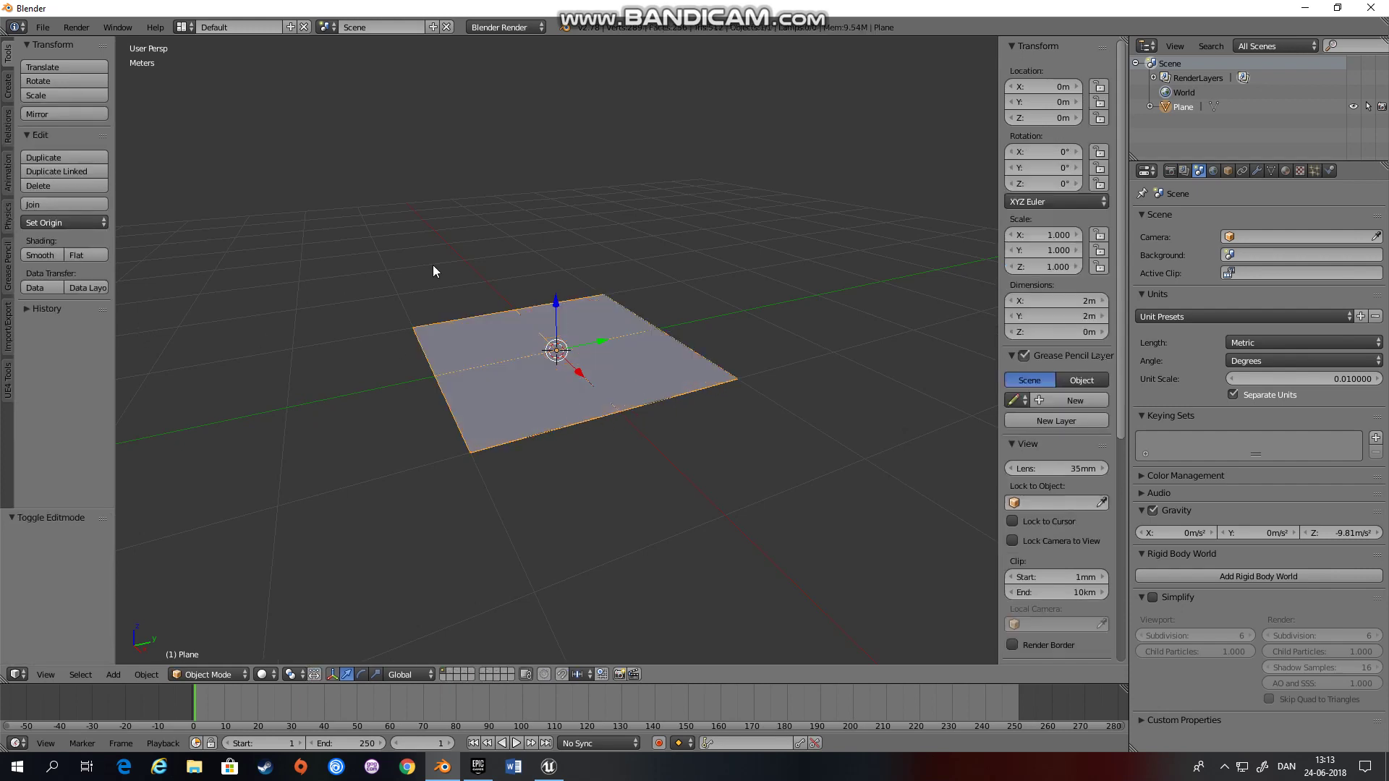
- Start an FBX export of the plane and apply the Ue4 1 operator preset
{"action": "left_click", "coordinate": [44, 29]}
{"action": "mouse_move", "coordinate": [66, 306]}
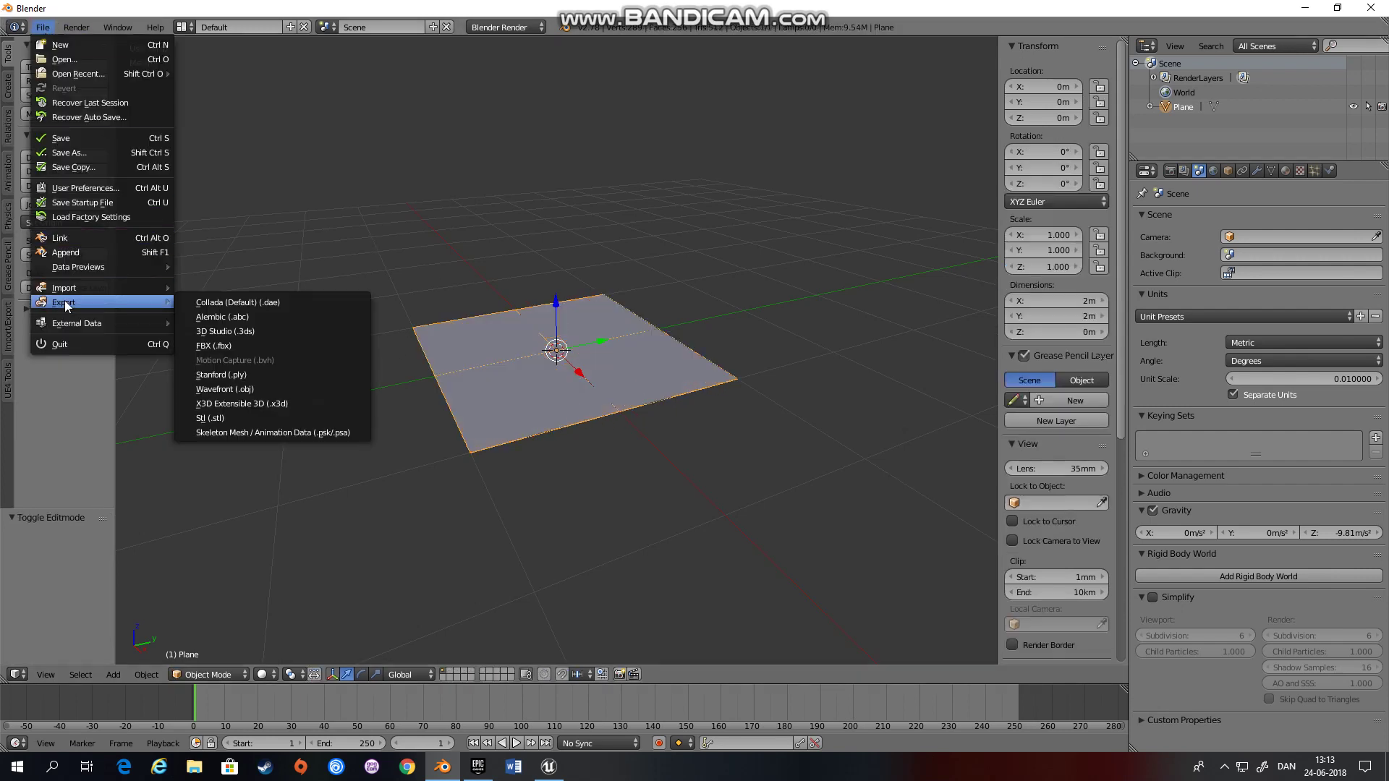
{"action": "left_click", "coordinate": [249, 345]}
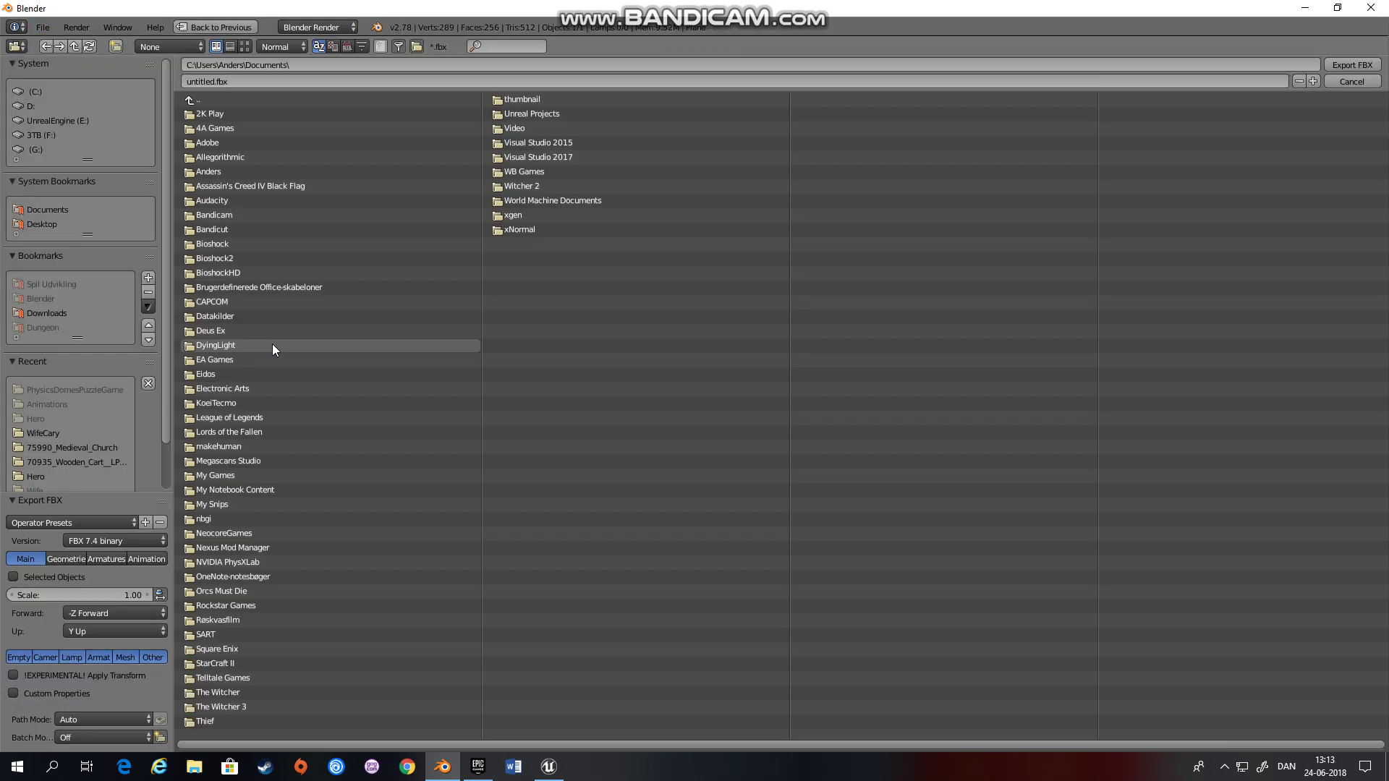
{"action": "left_click", "coordinate": [78, 522]}
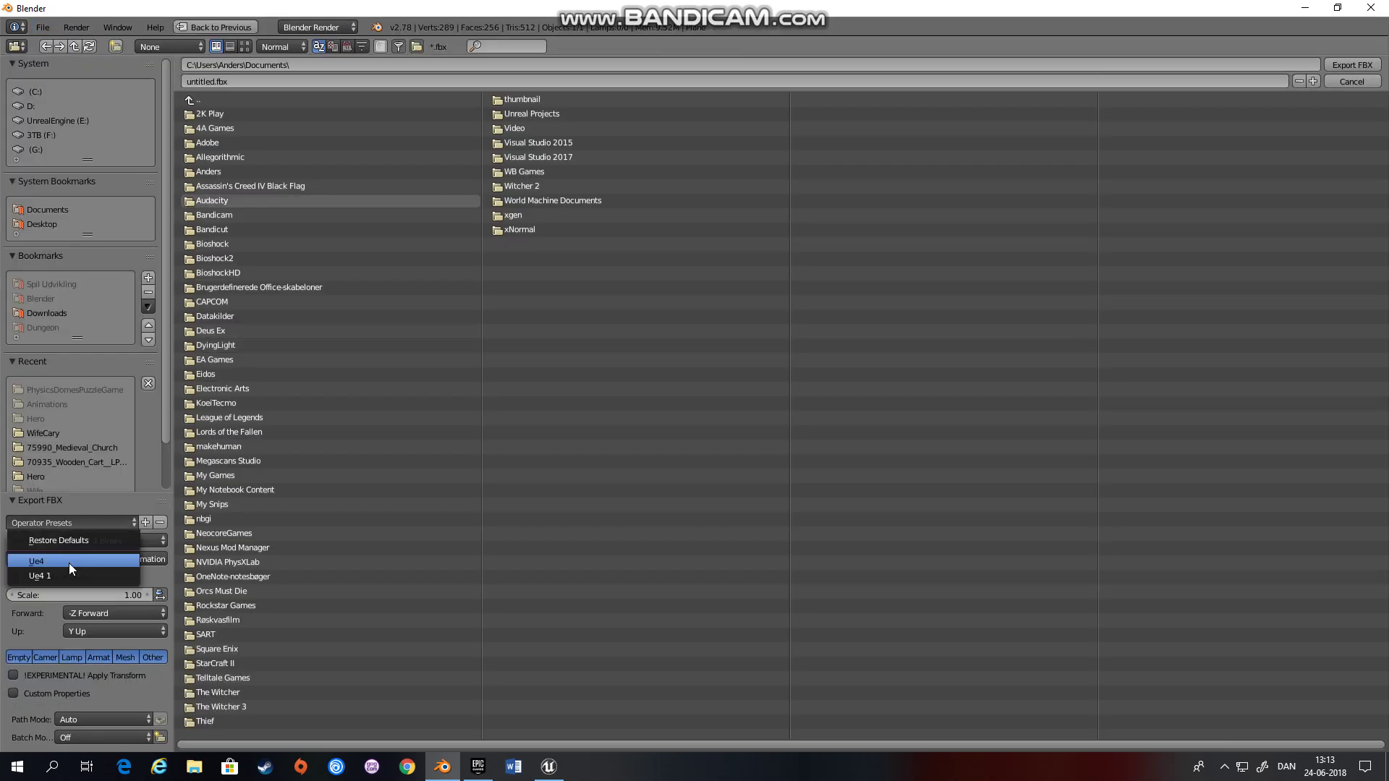
{"action": "left_click", "coordinate": [46, 575]}
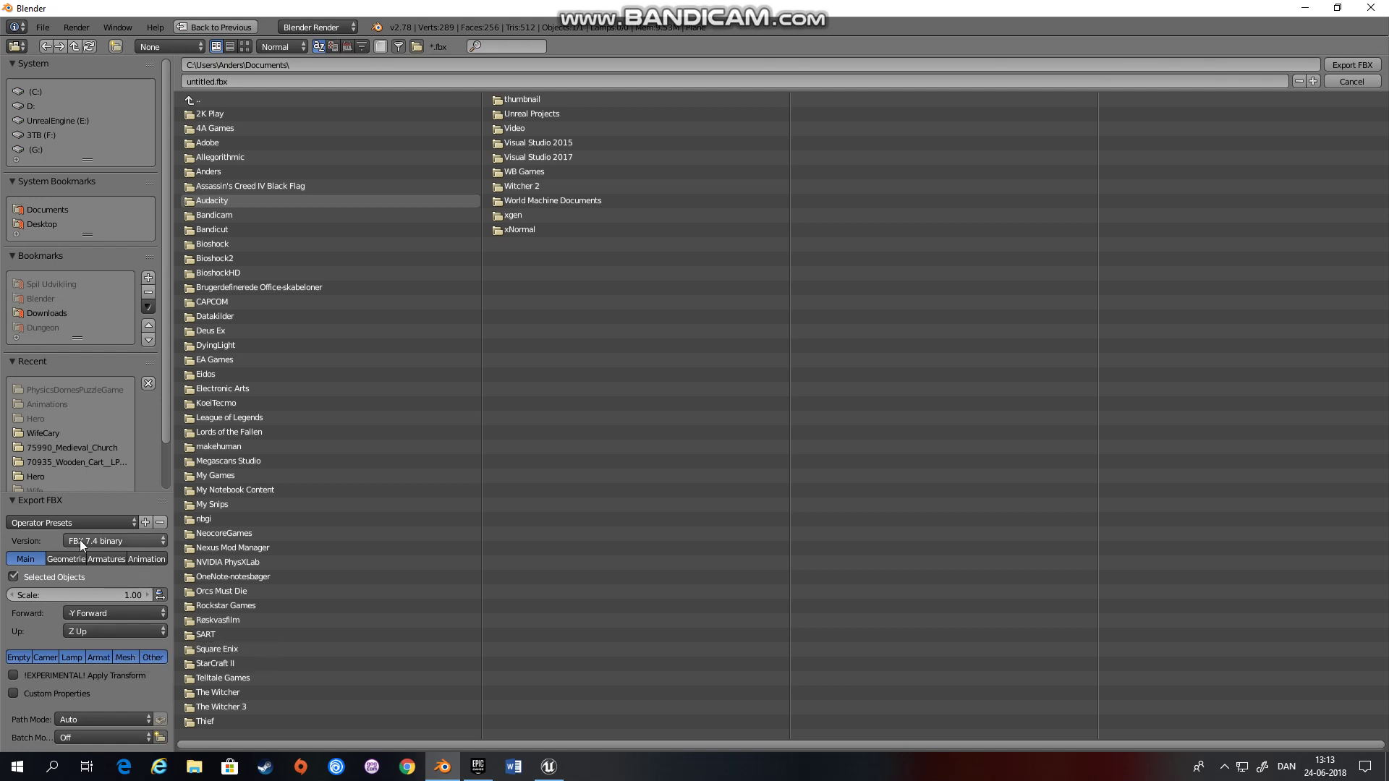
- Name the export file cloth.fbx in the Documents folder and export it
{"action": "left_click", "coordinate": [46, 206]}
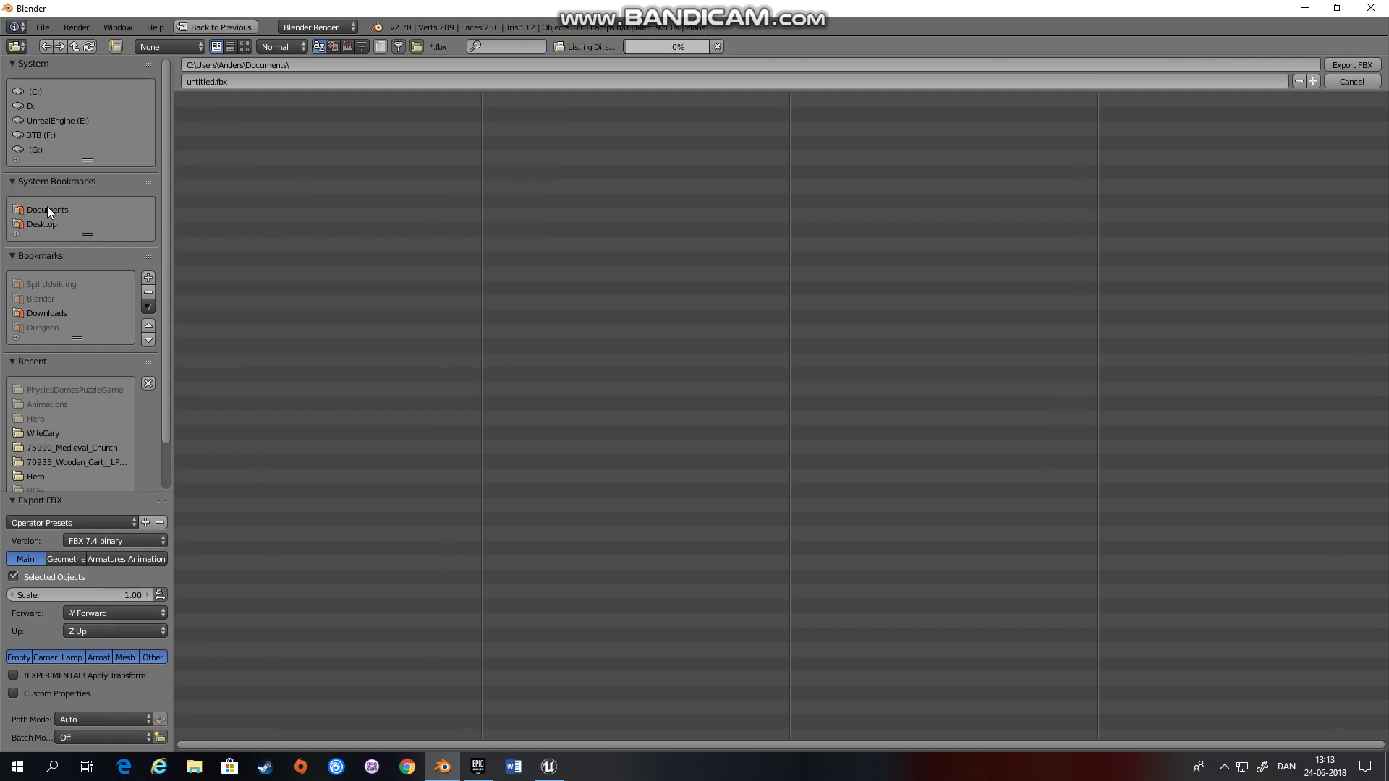
{"action": "left_click", "coordinate": [244, 78]}
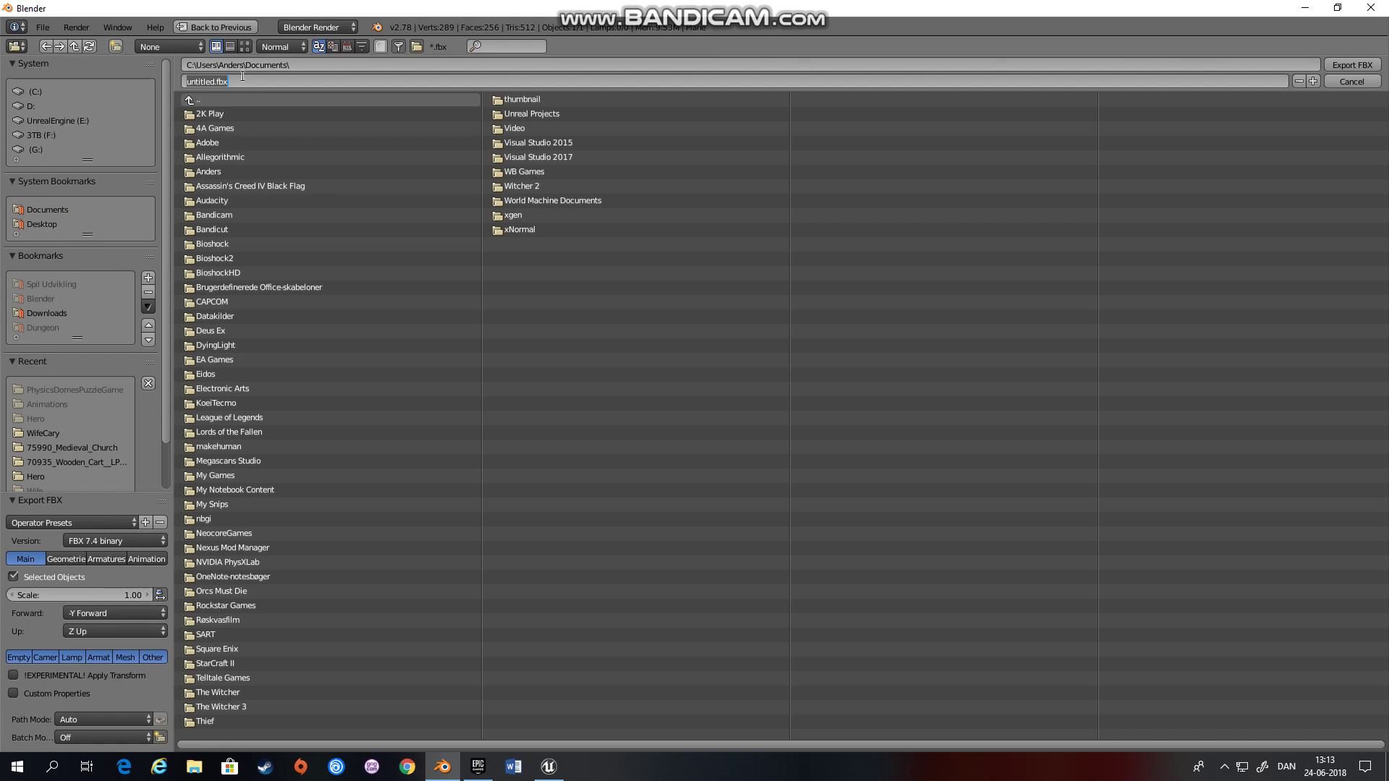
{"action": "type", "text": "cloth"}
{"action": "key", "text": "Return"}
{"action": "left_click", "coordinate": [1362, 67]}
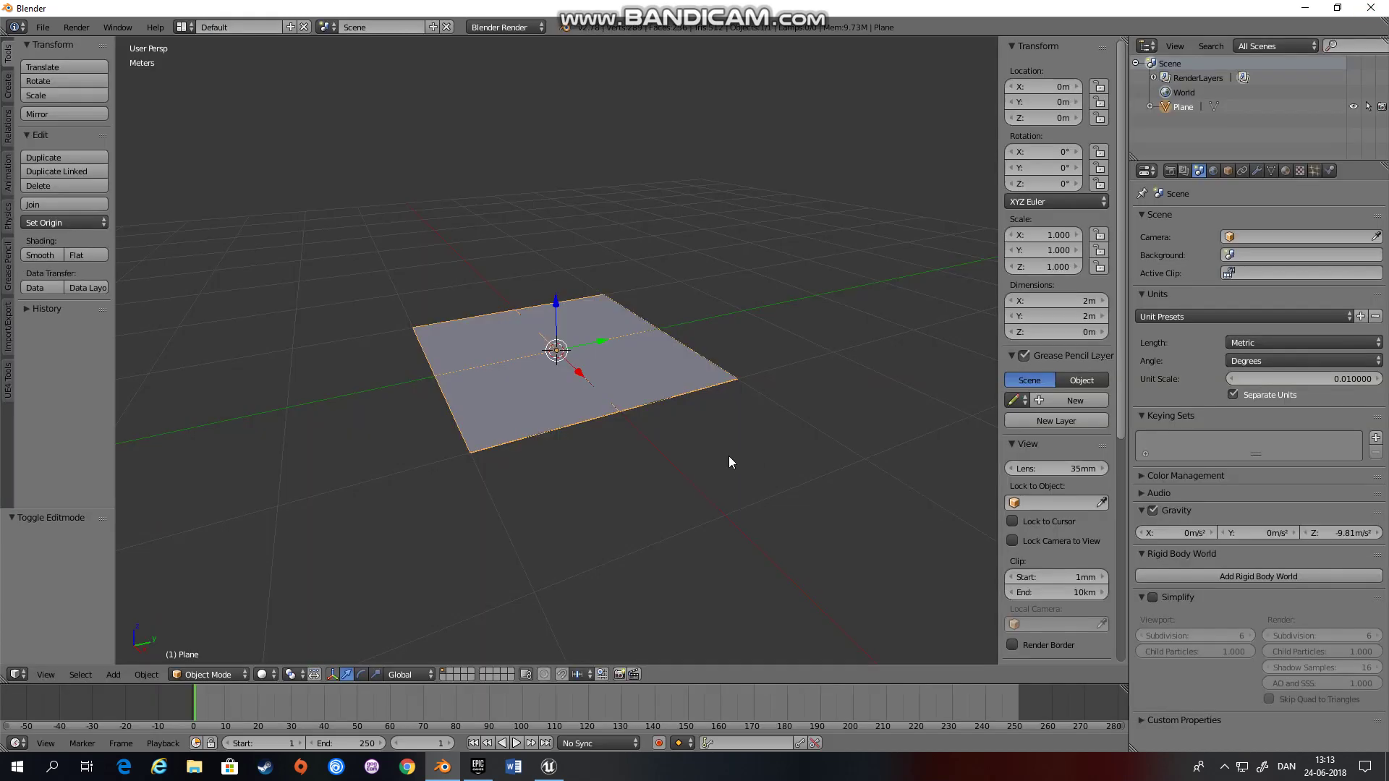
- Delete the plane from the scene and add a cube mesh in its place
{"action": "key", "text": "x"}
{"action": "left_click", "coordinate": [463, 383]}
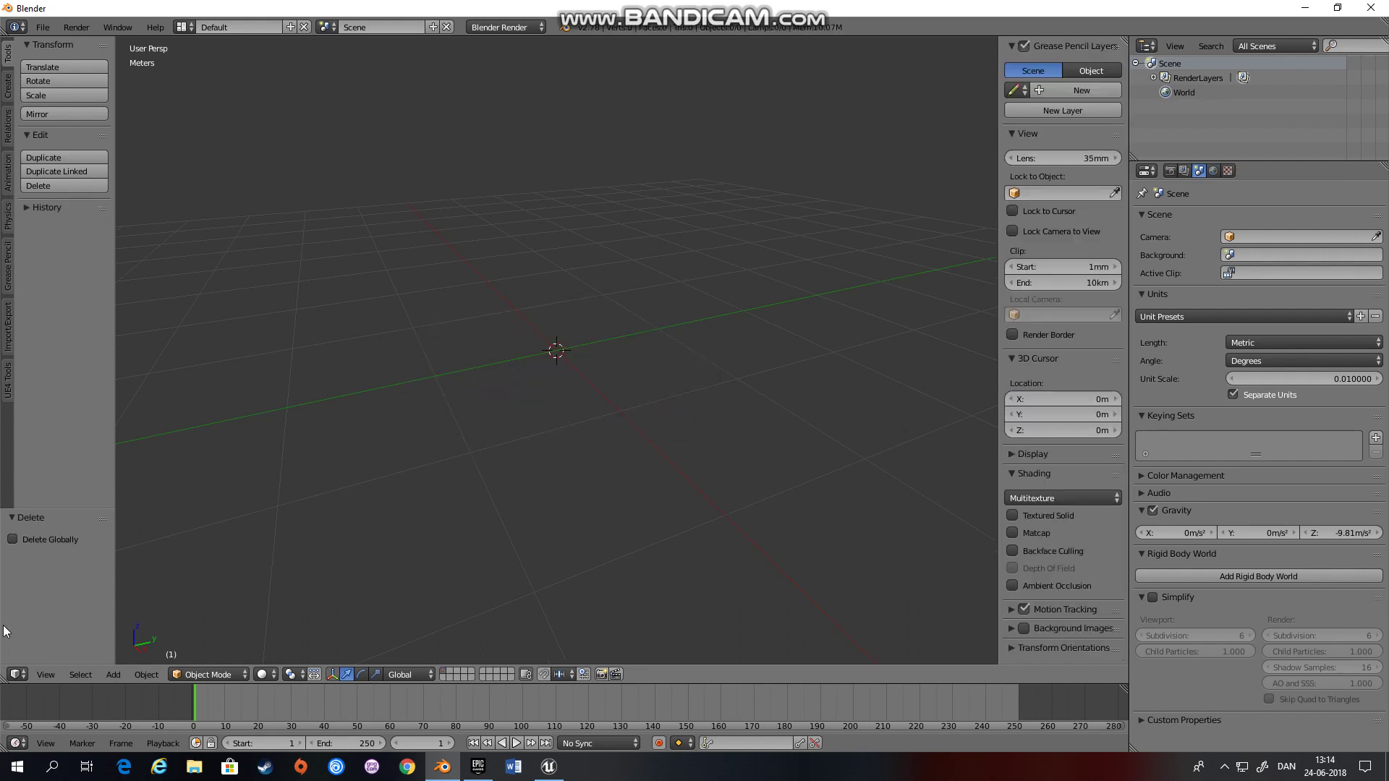
{"action": "left_click", "coordinate": [116, 675]}
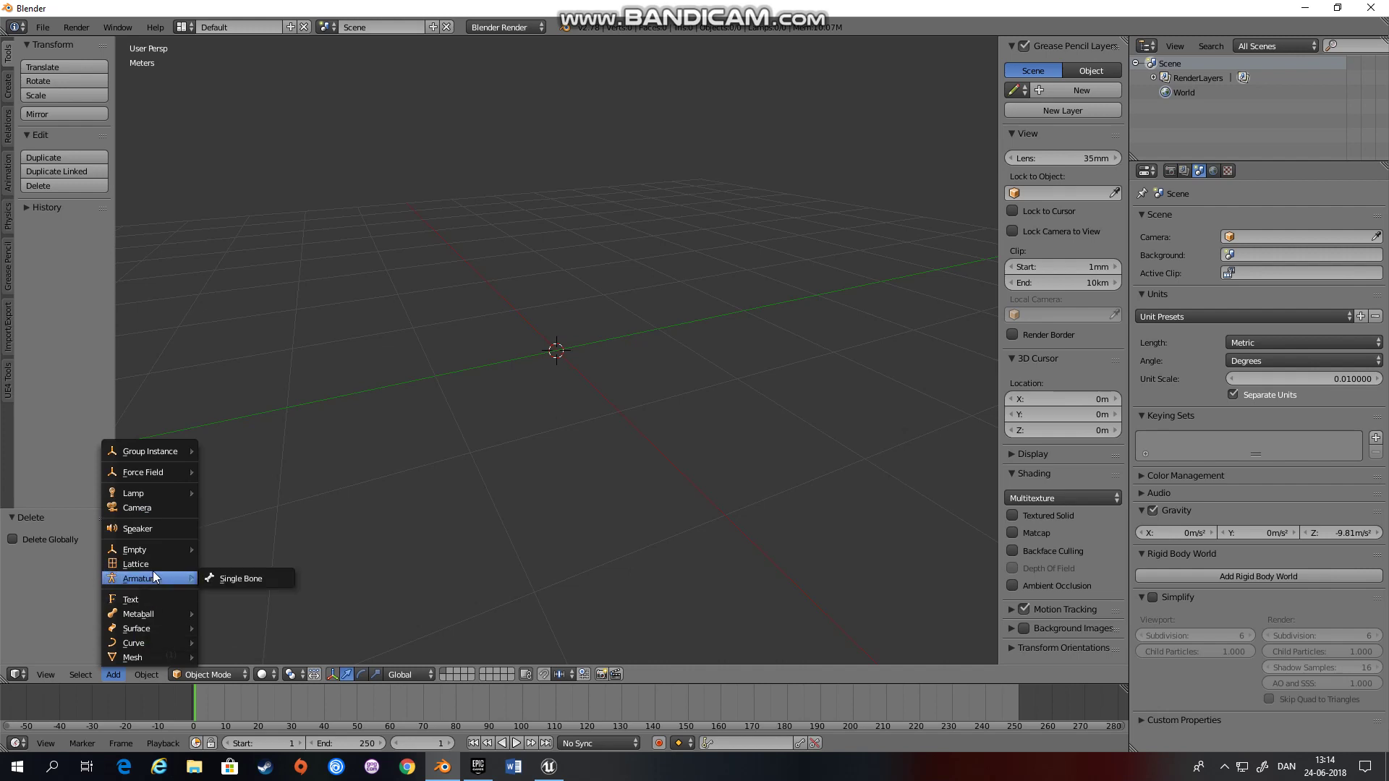
{"action": "mouse_move", "coordinate": [137, 657]}
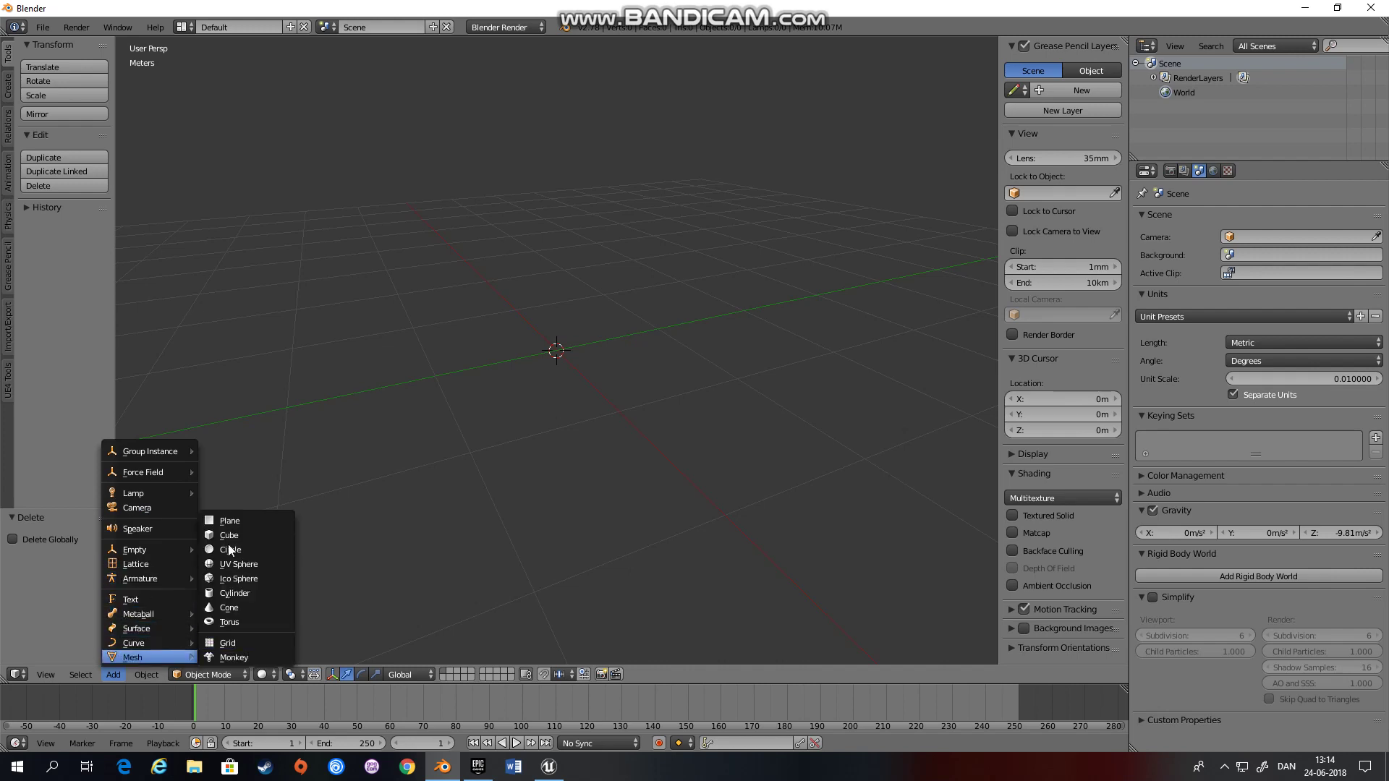
{"action": "left_click", "coordinate": [232, 541]}
{"action": "scroll", "coordinate": [486, 409], "scroll_direction": "down", "scroll_amount": 4}
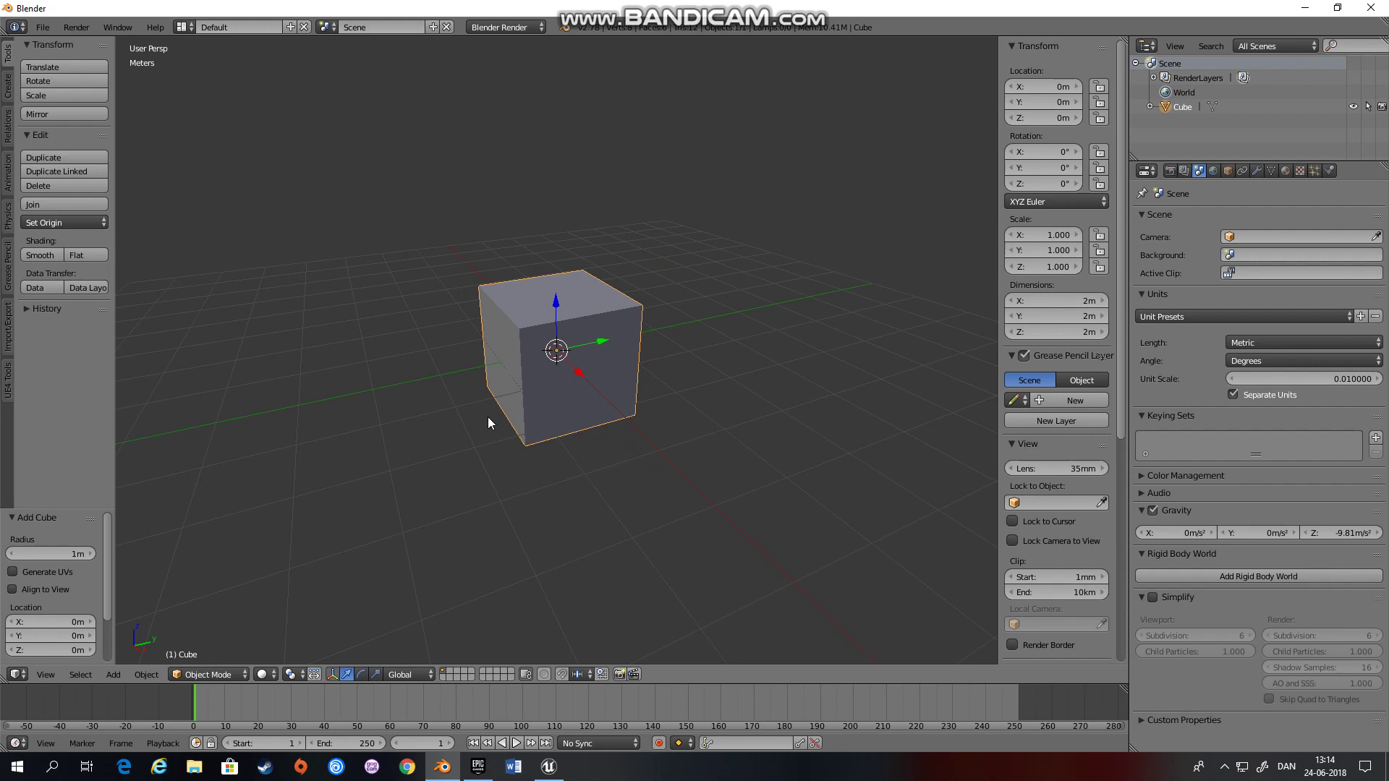
- In face select mode, move the cube's negative-Y side face outward along Y until the block is about 7.28 m long
{"action": "key", "text": "Tab"}
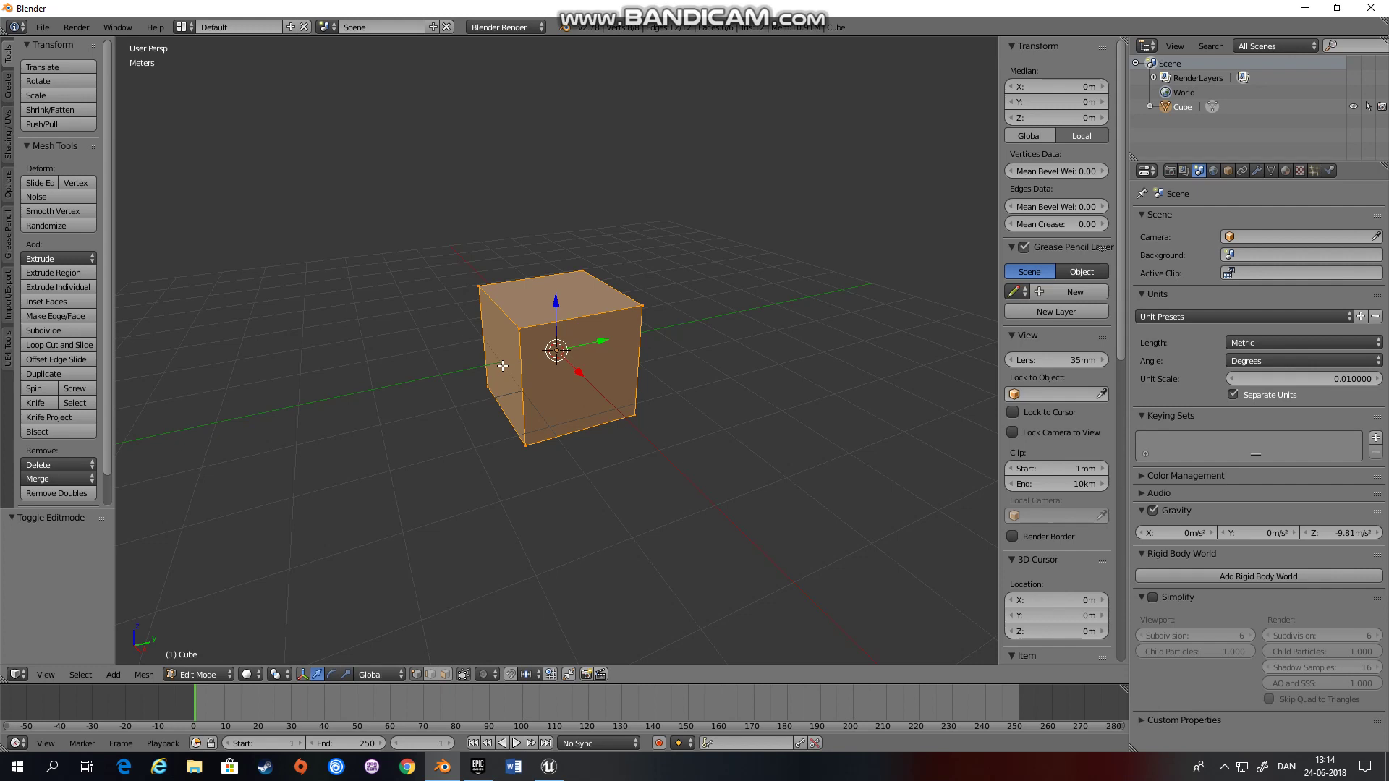
{"action": "right_click", "coordinate": [487, 386]}
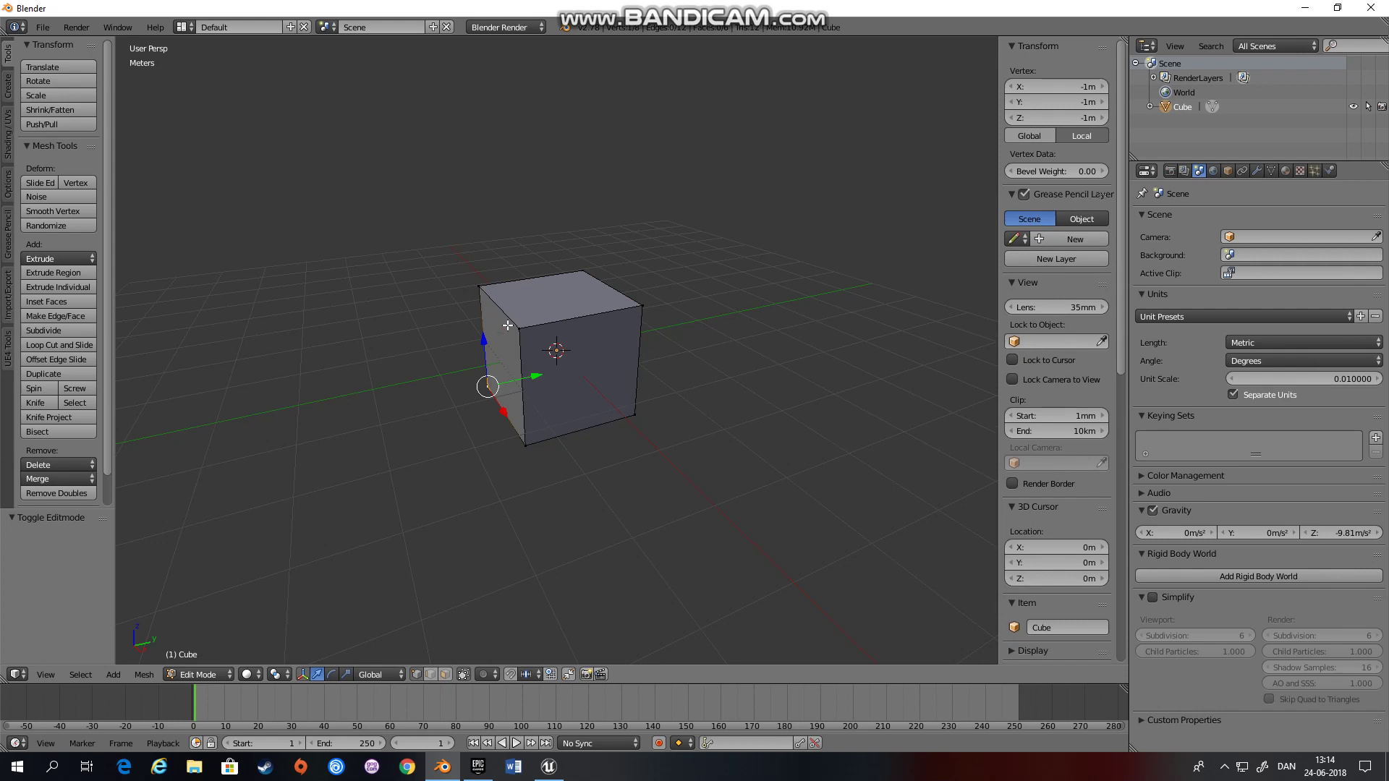
{"action": "left_click", "coordinate": [345, 675]}
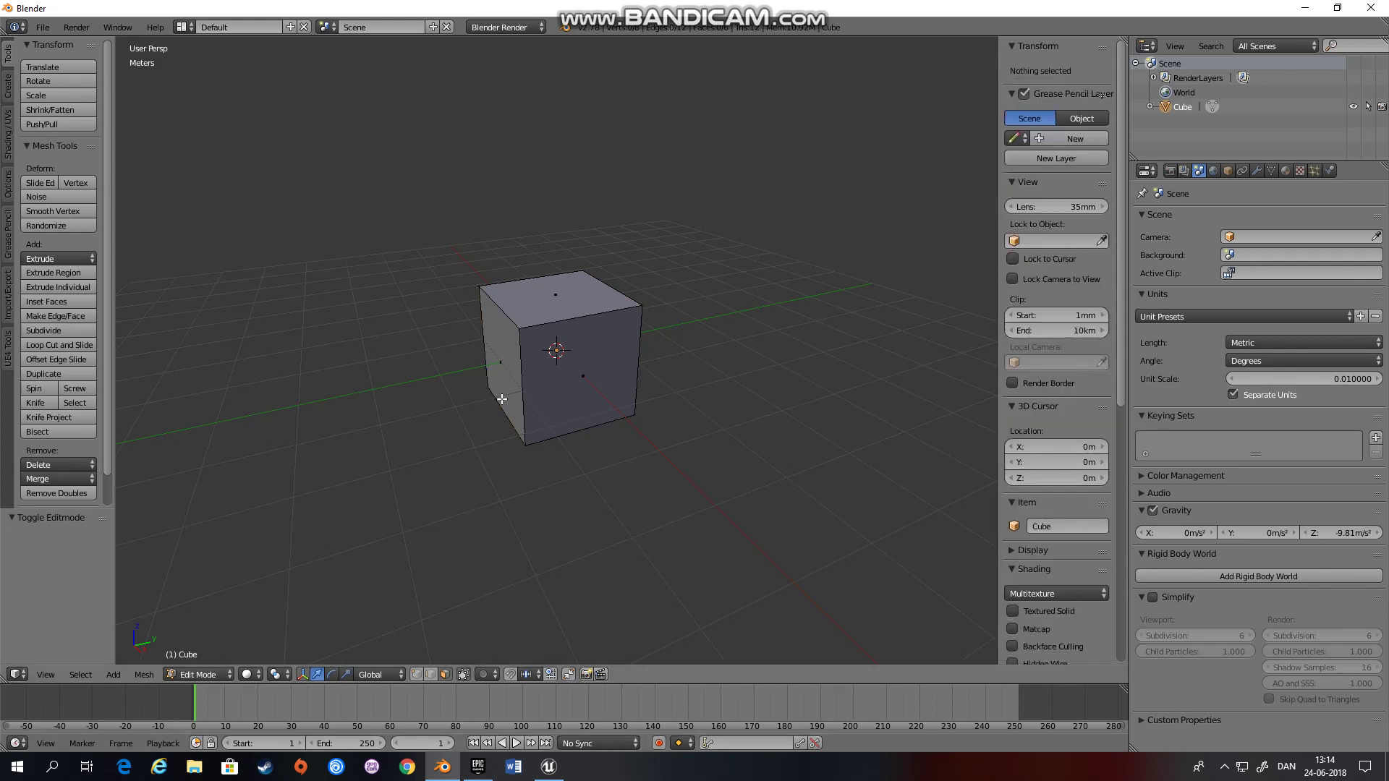
{"action": "right_click", "coordinate": [501, 373]}
{"action": "key", "text": "g"}
{"action": "key", "text": "y"}
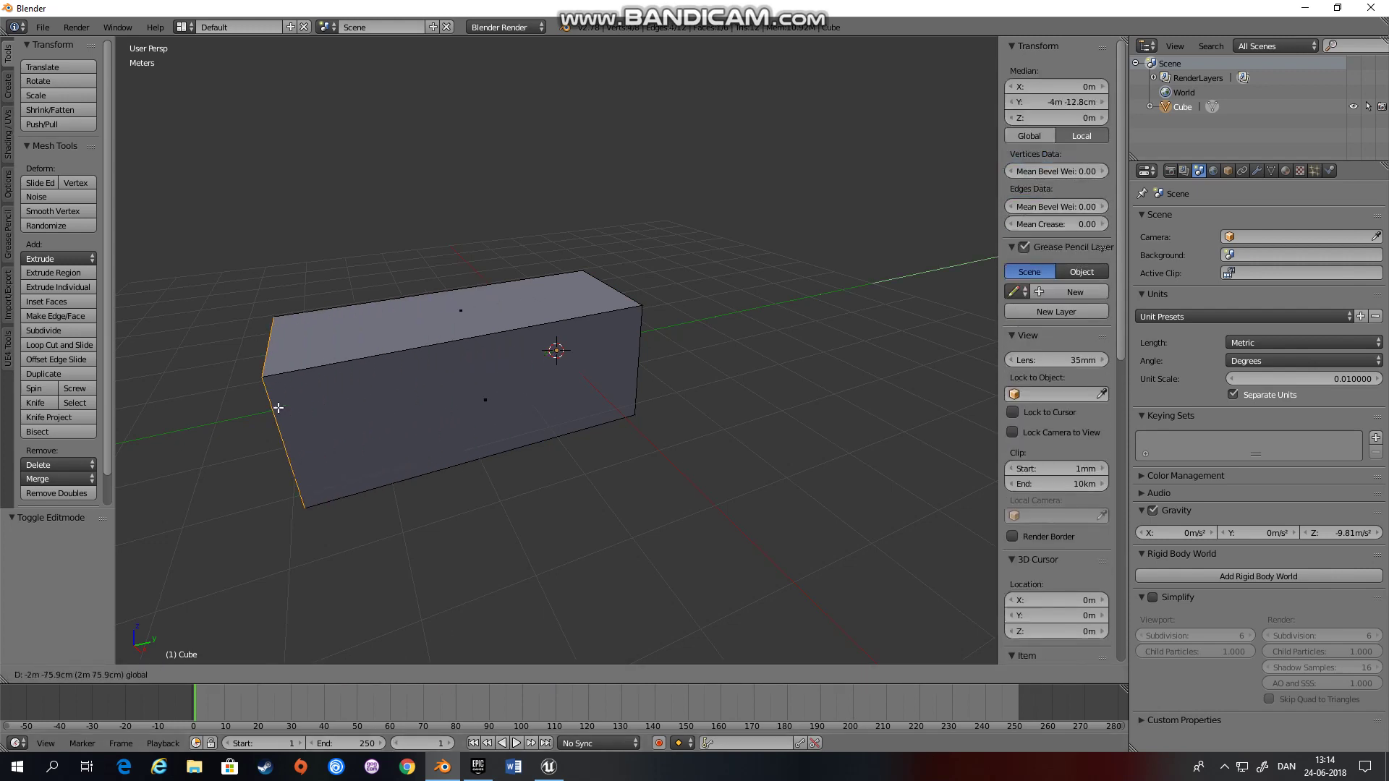
{"action": "left_click", "coordinate": [141, 434]}
- Lower the block's top face about 1.3 m along Z and return to Object Mode
{"action": "right_click", "coordinate": [366, 337]}
{"action": "left_click_drag", "start_coordinate": [379, 279], "coordinate": [384, 359]}
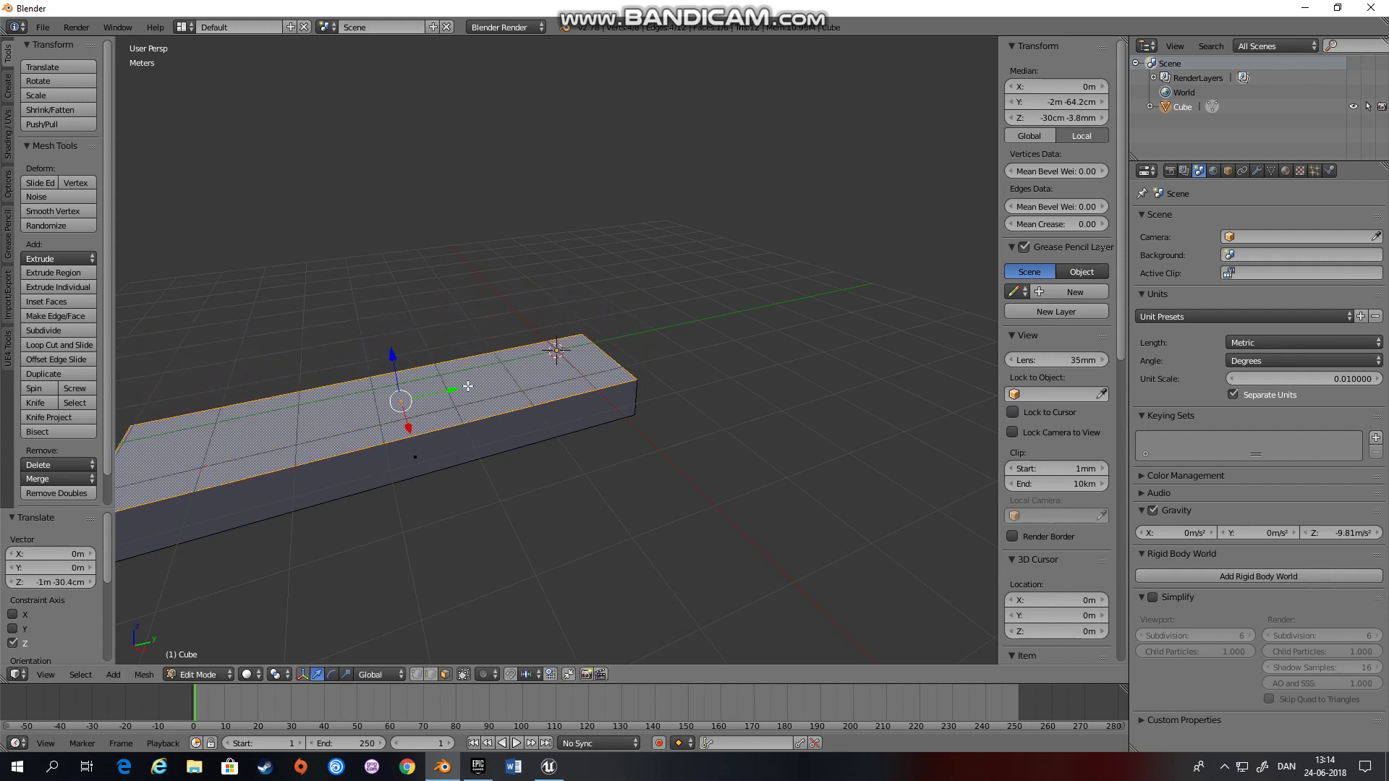
{"action": "key", "text": "Tab"}
- Export the flattened block as an FBX file named soft.fbx in the Documents folder
{"action": "left_click", "coordinate": [43, 28]}
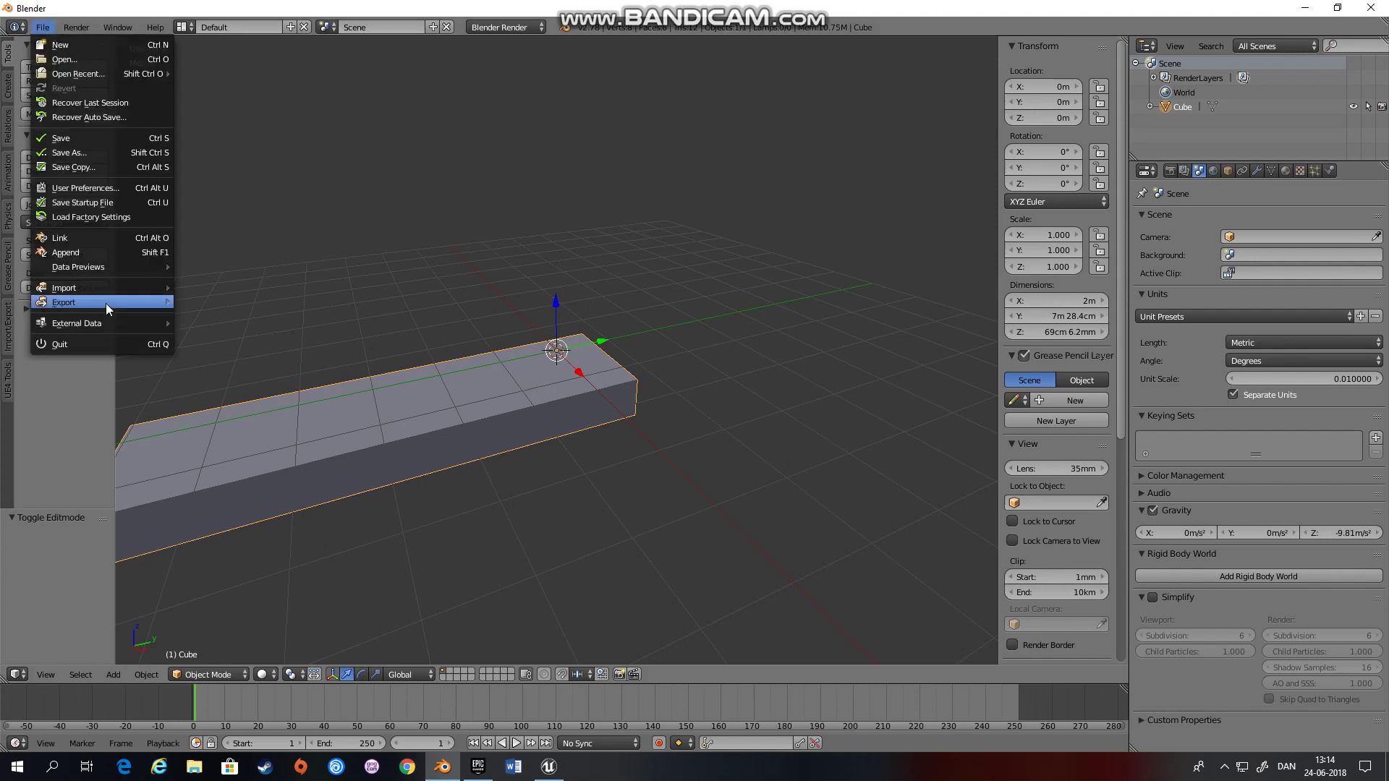
{"action": "mouse_move", "coordinate": [105, 302]}
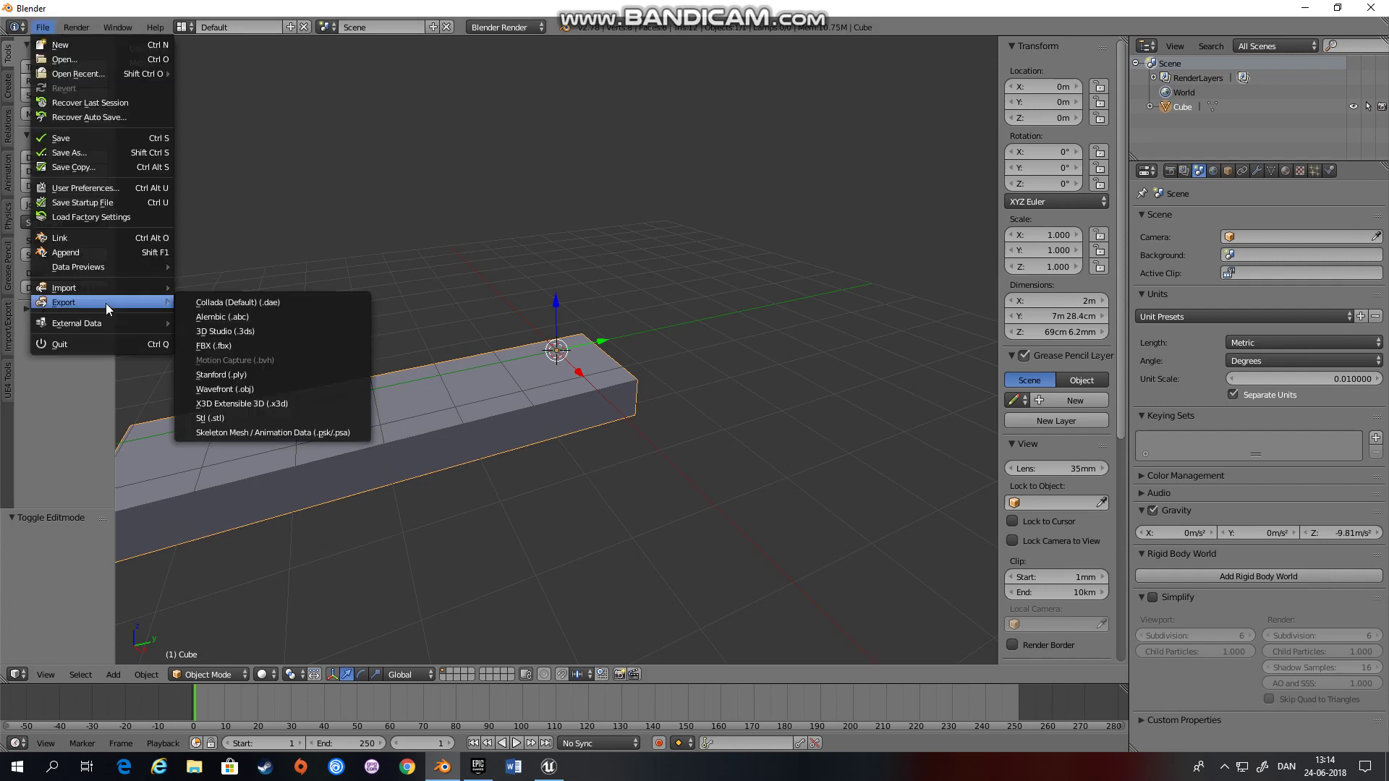
{"action": "left_click", "coordinate": [245, 346]}
{"action": "left_click", "coordinate": [238, 79]}
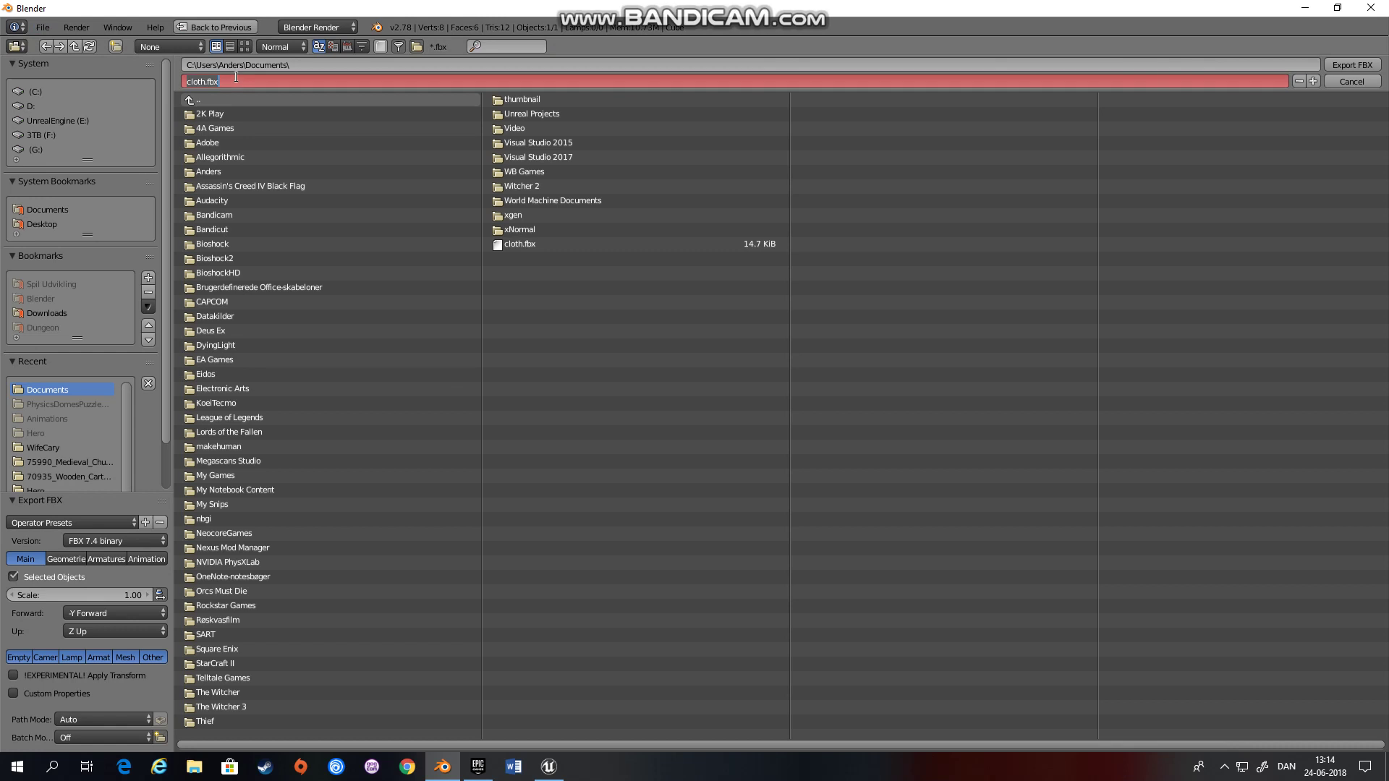
{"action": "type", "text": "soft"}
{"action": "key", "text": "Return"}
{"action": "left_click", "coordinate": [66, 523]}
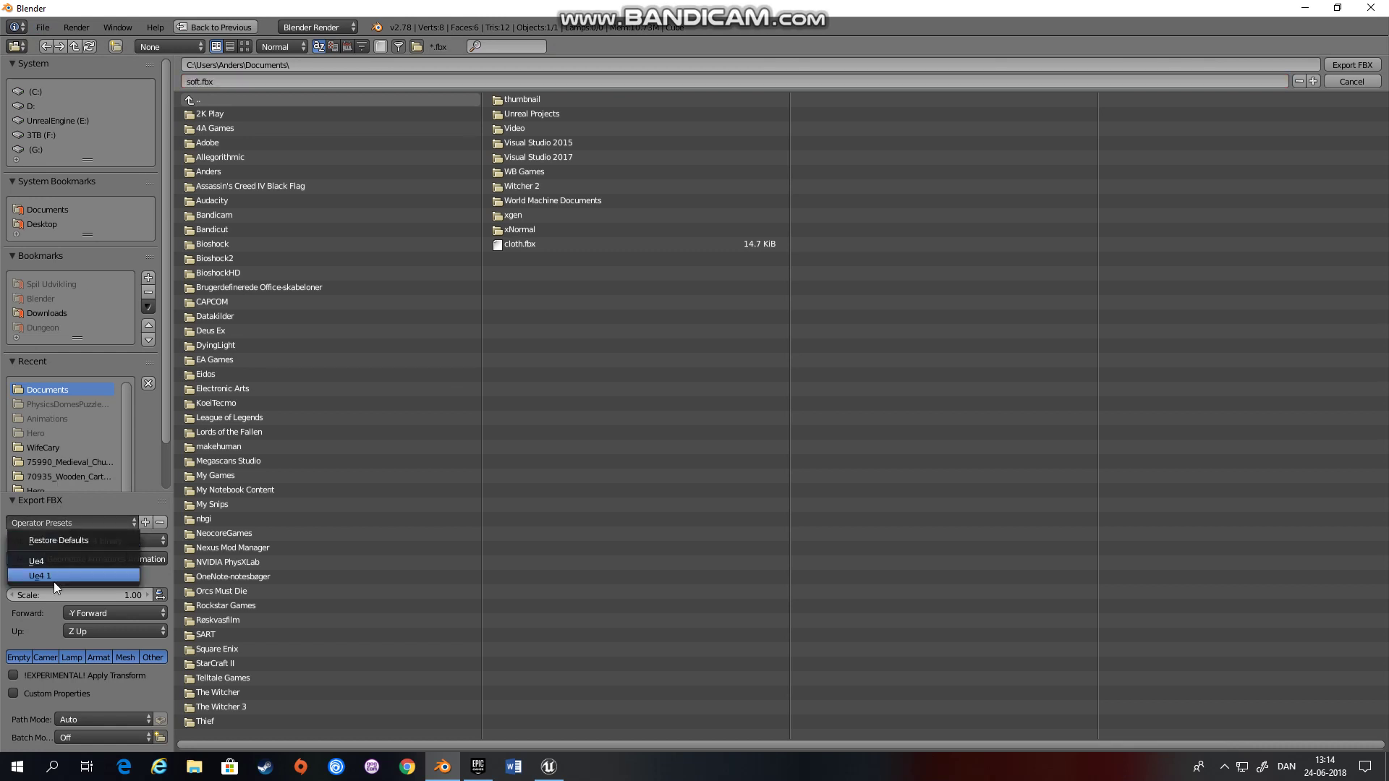
{"action": "left_click", "coordinate": [1352, 64]}
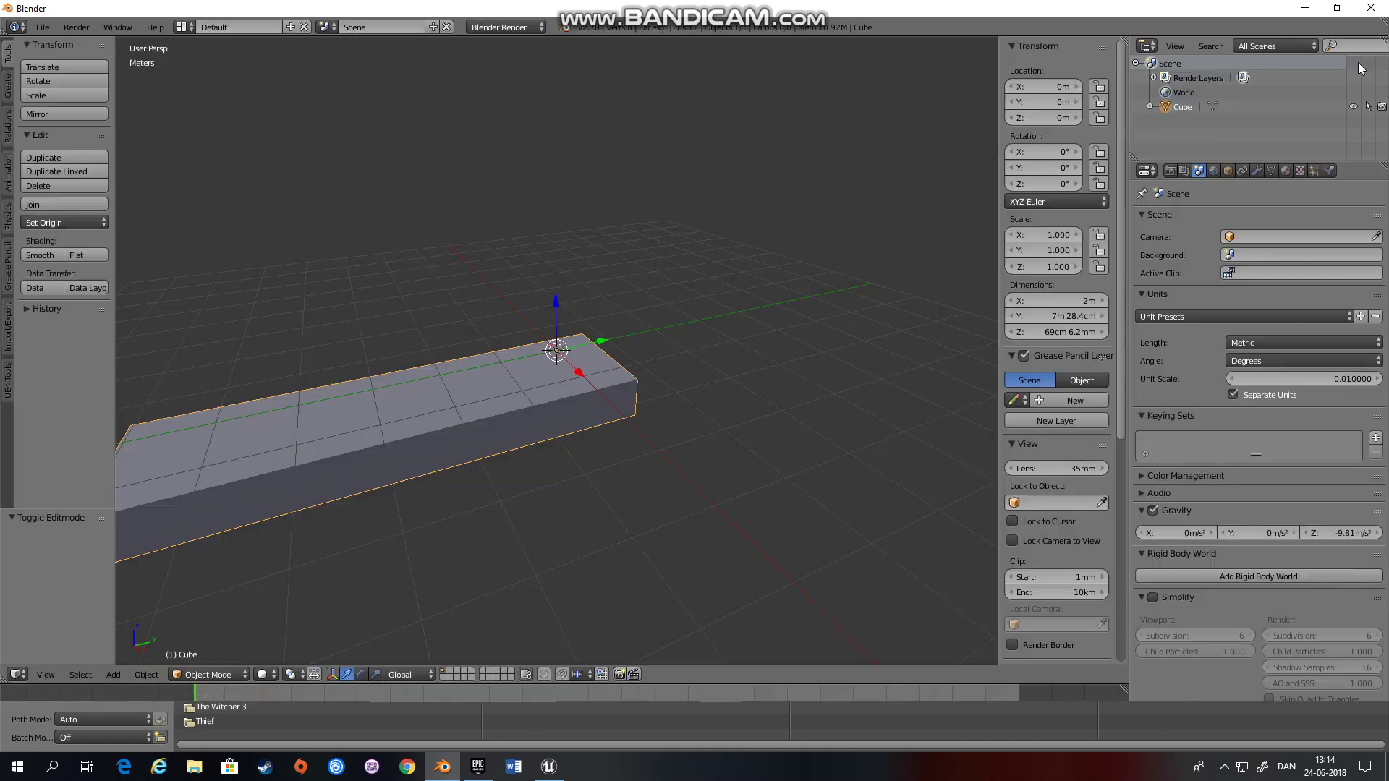
- Switch to Unreal Editor and import cloth.fbx and soft.fbx from Documents into the Geometry/Meshes folder using the default FBX options
{"action": "left_click", "coordinate": [1306, 15]}
{"action": "right_click", "coordinate": [523, 653]}
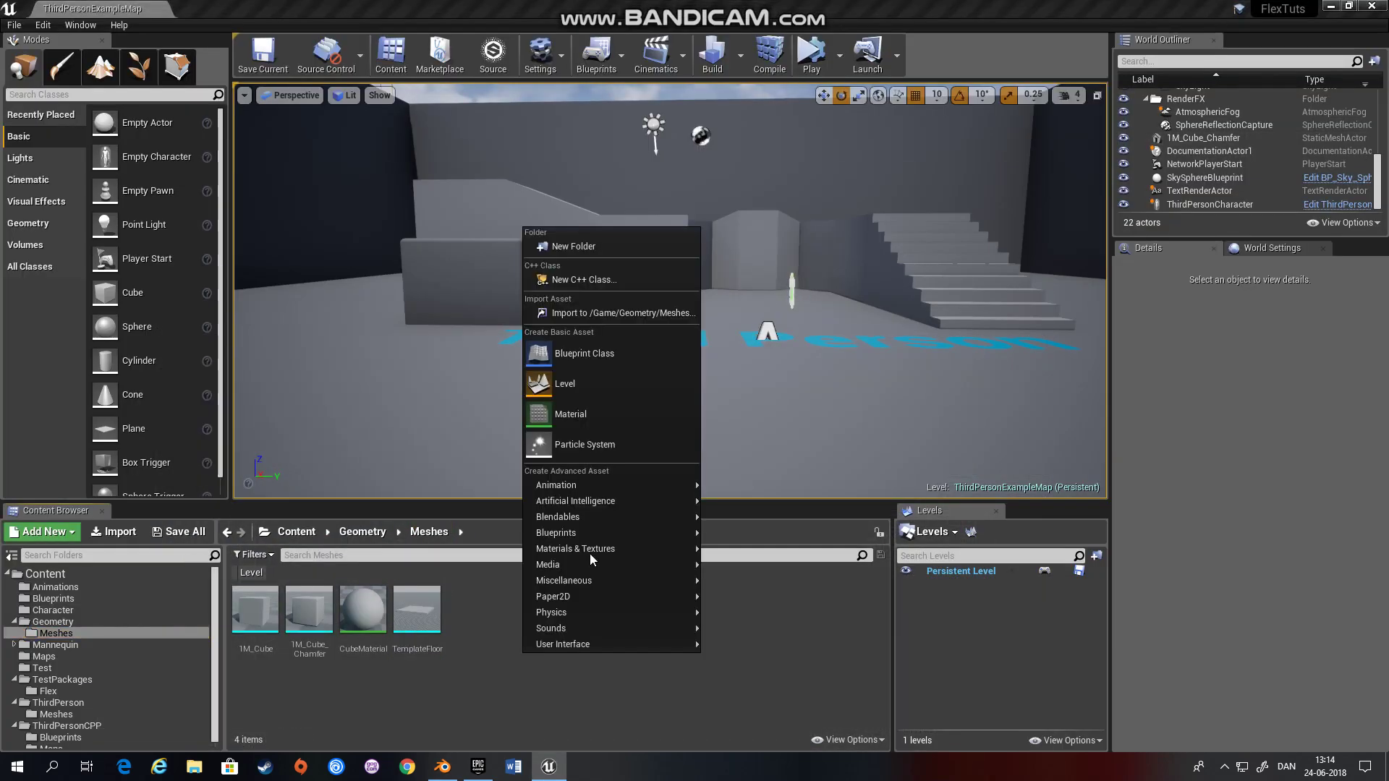
{"action": "left_click", "coordinate": [603, 312]}
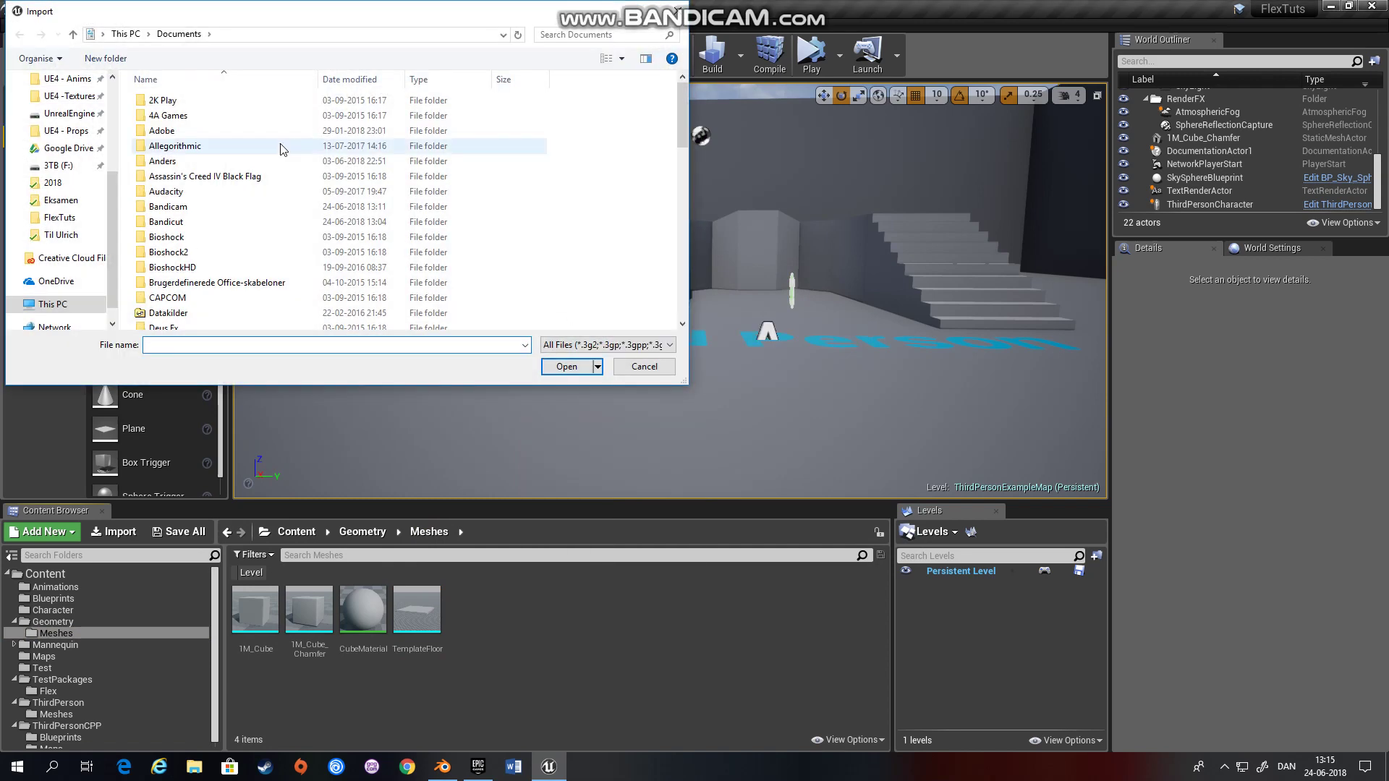
{"action": "scroll", "coordinate": [326, 231], "scroll_direction": "down", "scroll_amount": 14}
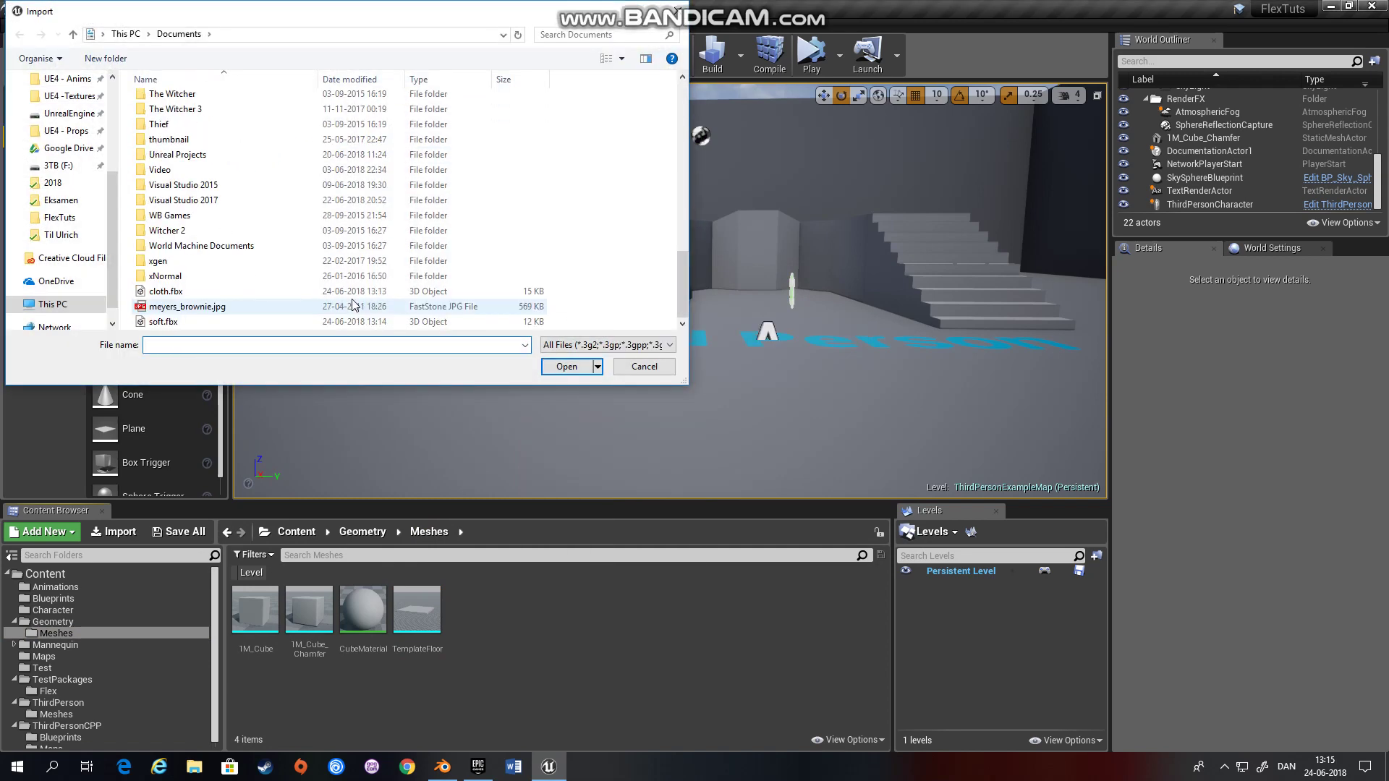
{"action": "left_click", "coordinate": [217, 291]}
{"action": "left_click", "coordinate": [217, 321], "text": "ctrl"}
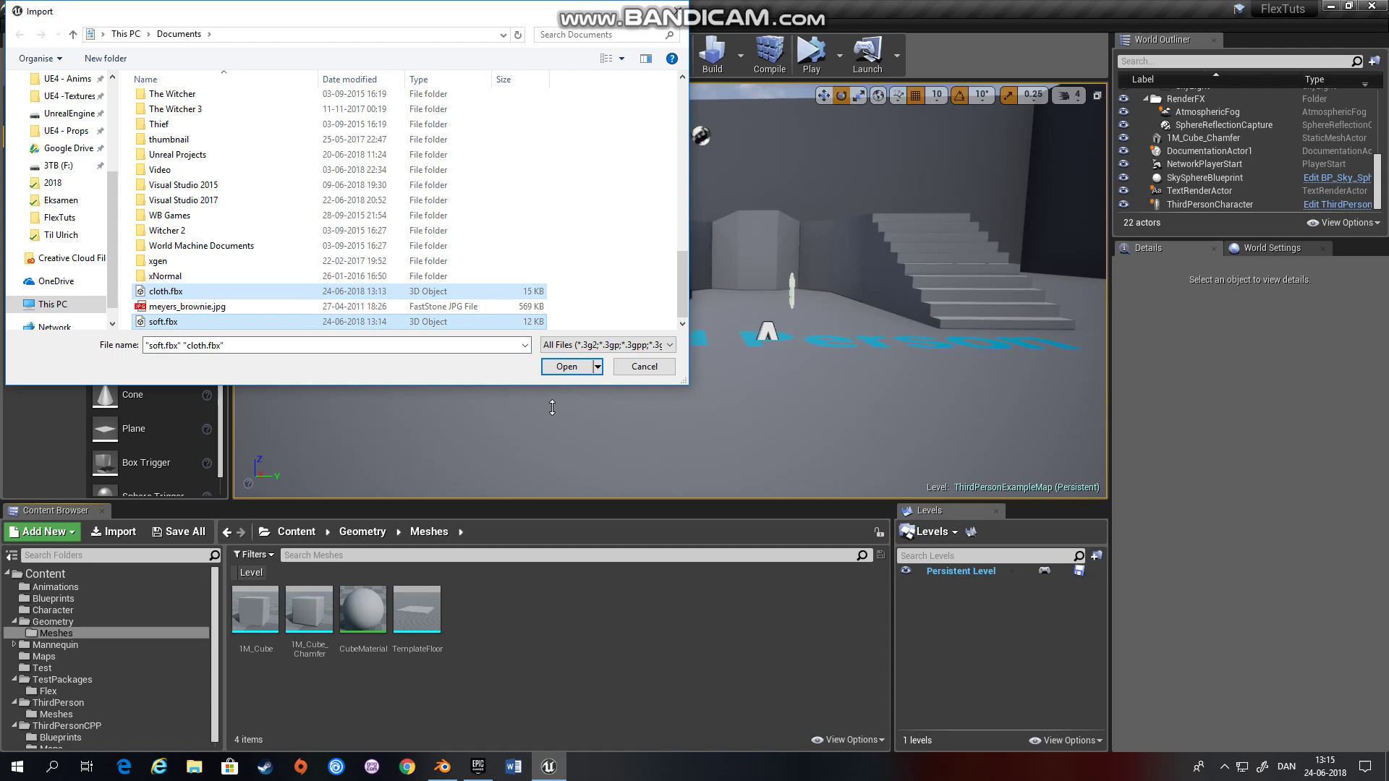
{"action": "left_click", "coordinate": [566, 367]}
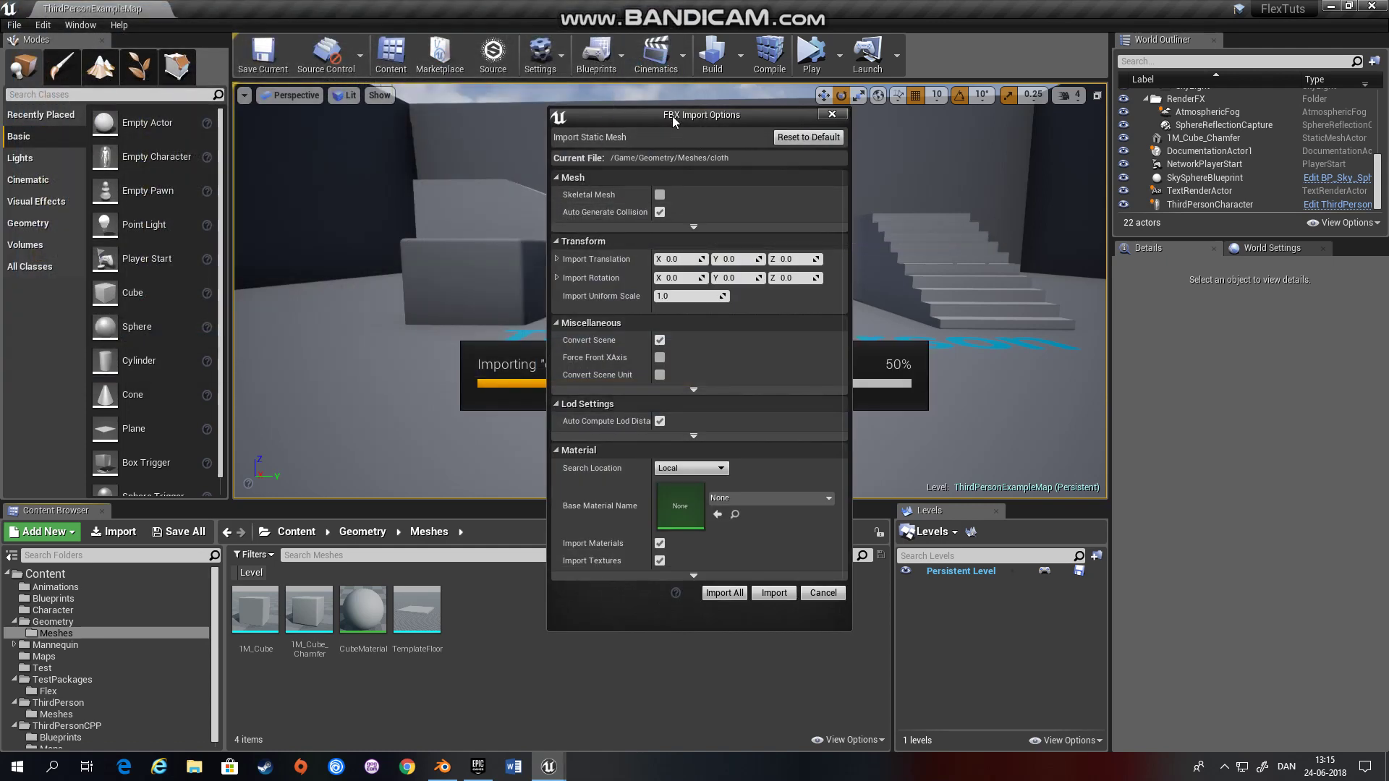
{"action": "left_click_drag", "start_coordinate": [670, 112], "coordinate": [709, 149]}
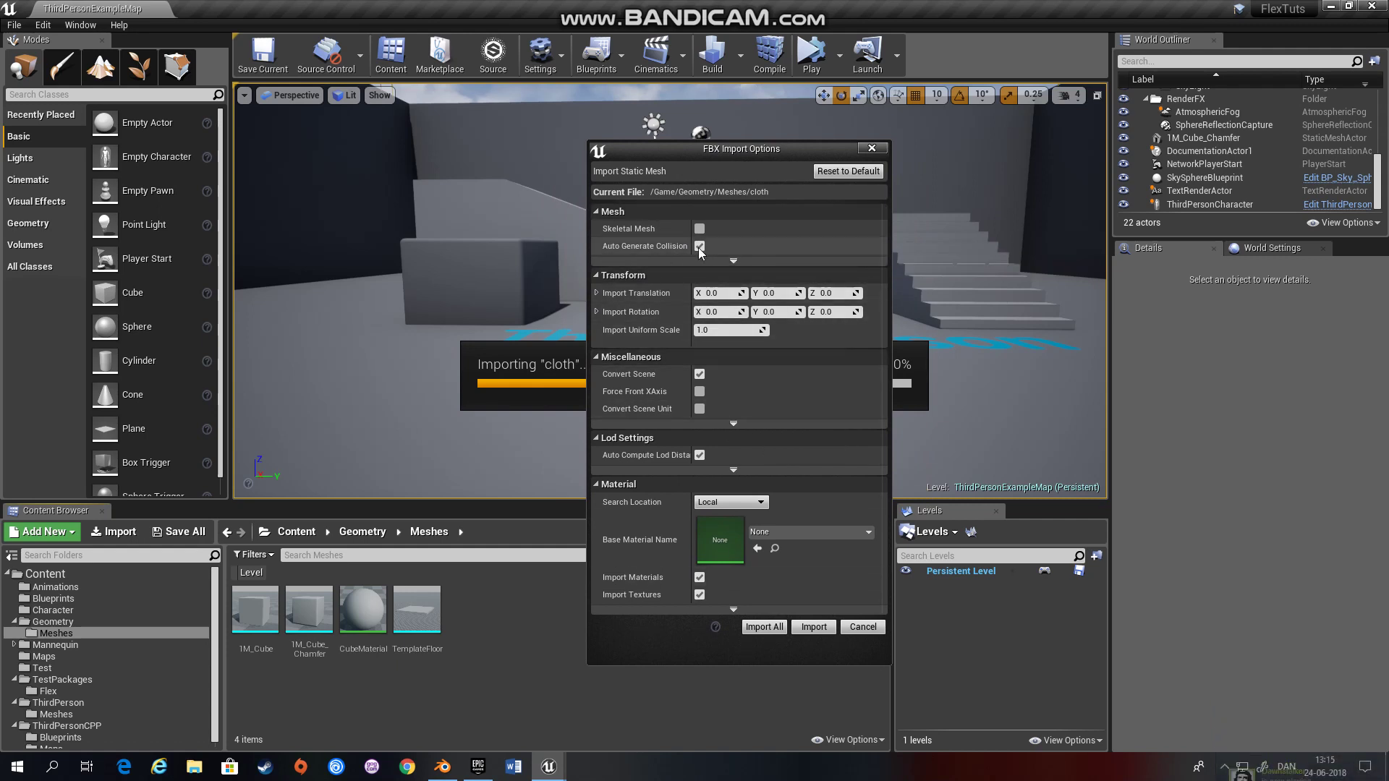
{"action": "left_click", "coordinate": [764, 627]}
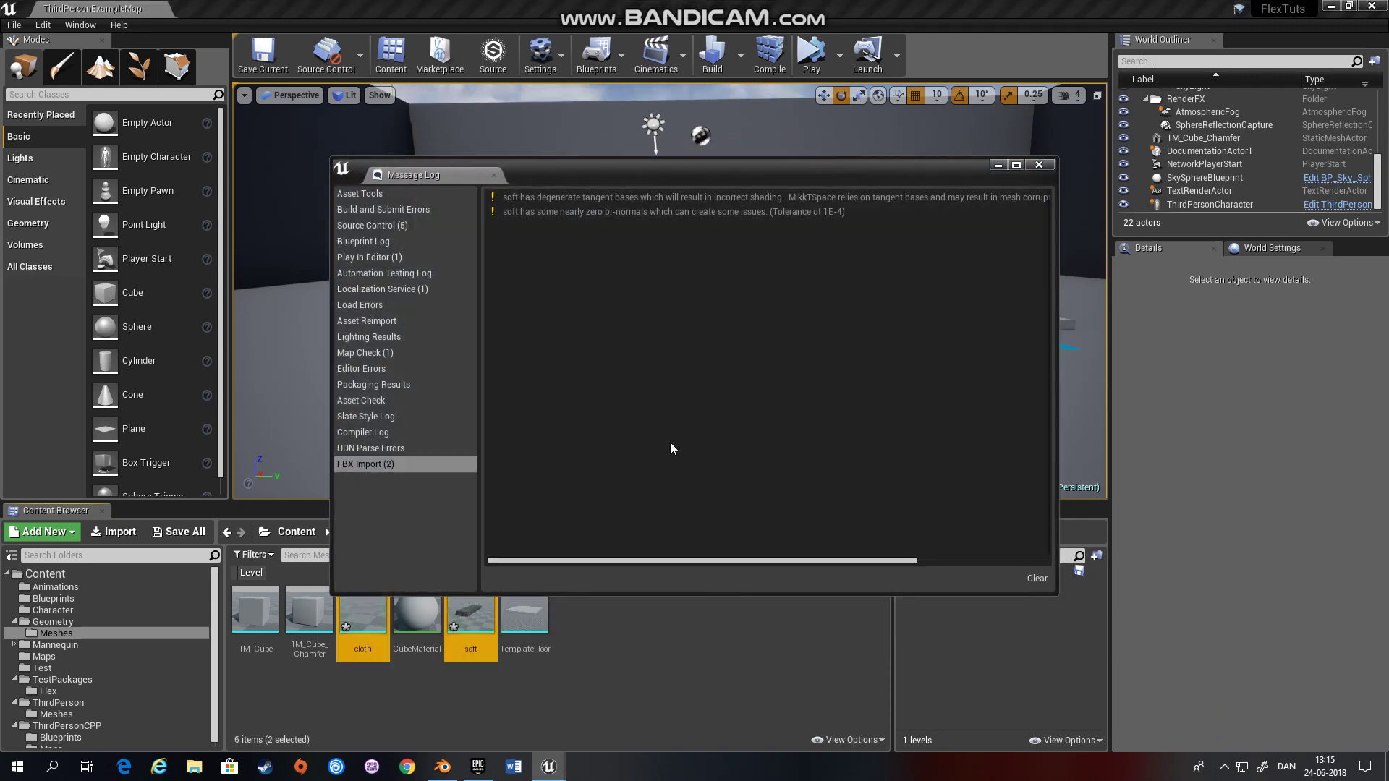
{"action": "left_click", "coordinate": [1050, 168]}
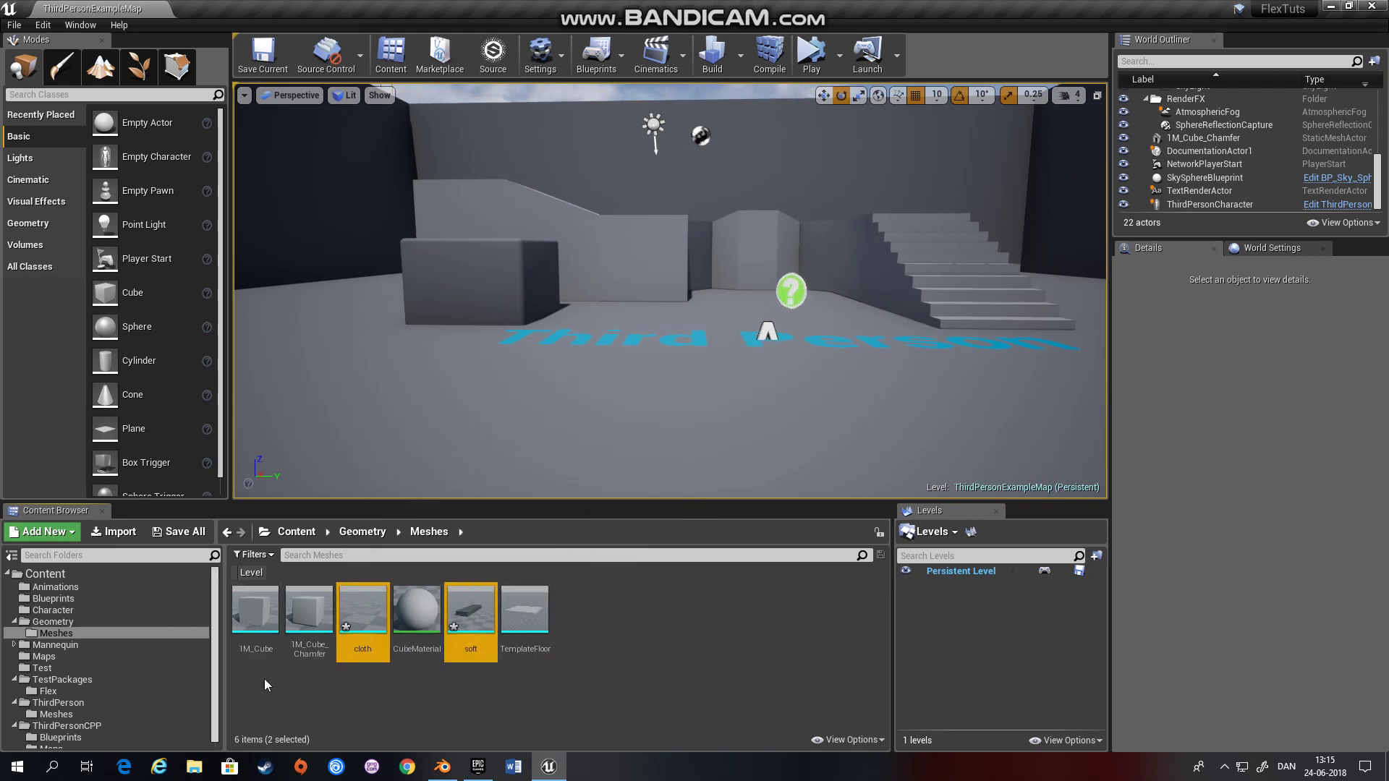
- Open the 1M_Cube static mesh for editing and dock its editor alongside the ThirdPersonExampleMap level
{"action": "left_click", "coordinate": [272, 653]}
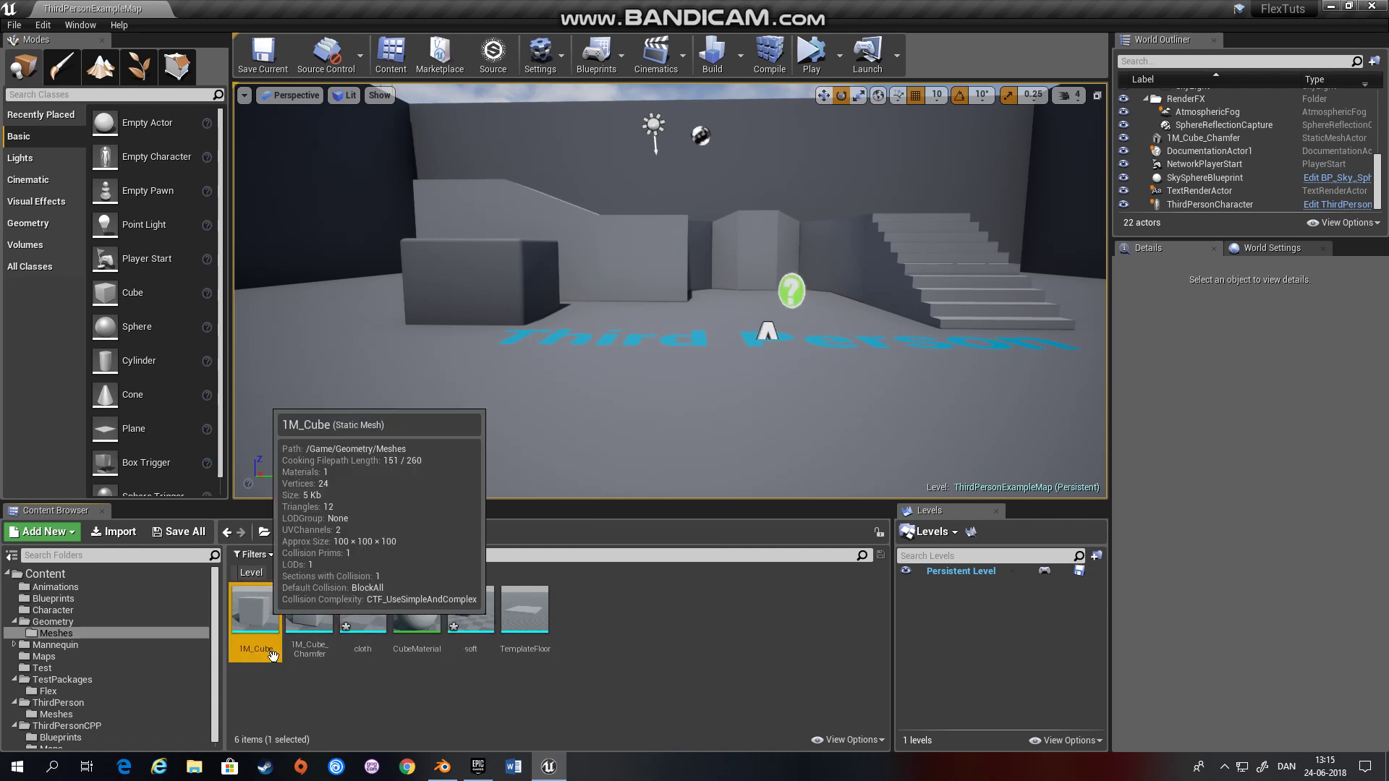
{"action": "left_click", "coordinate": [354, 608]}
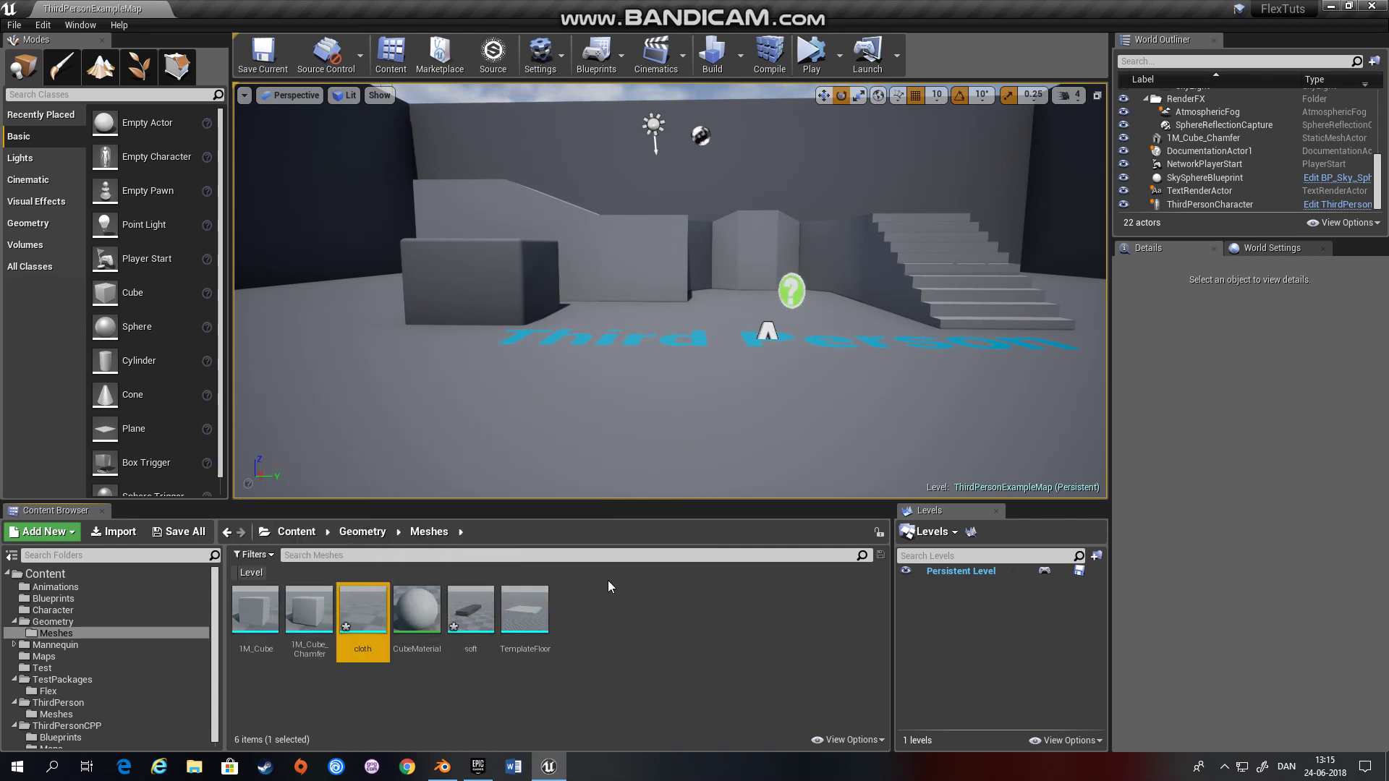
{"action": "mouse_move", "coordinate": [473, 608]}
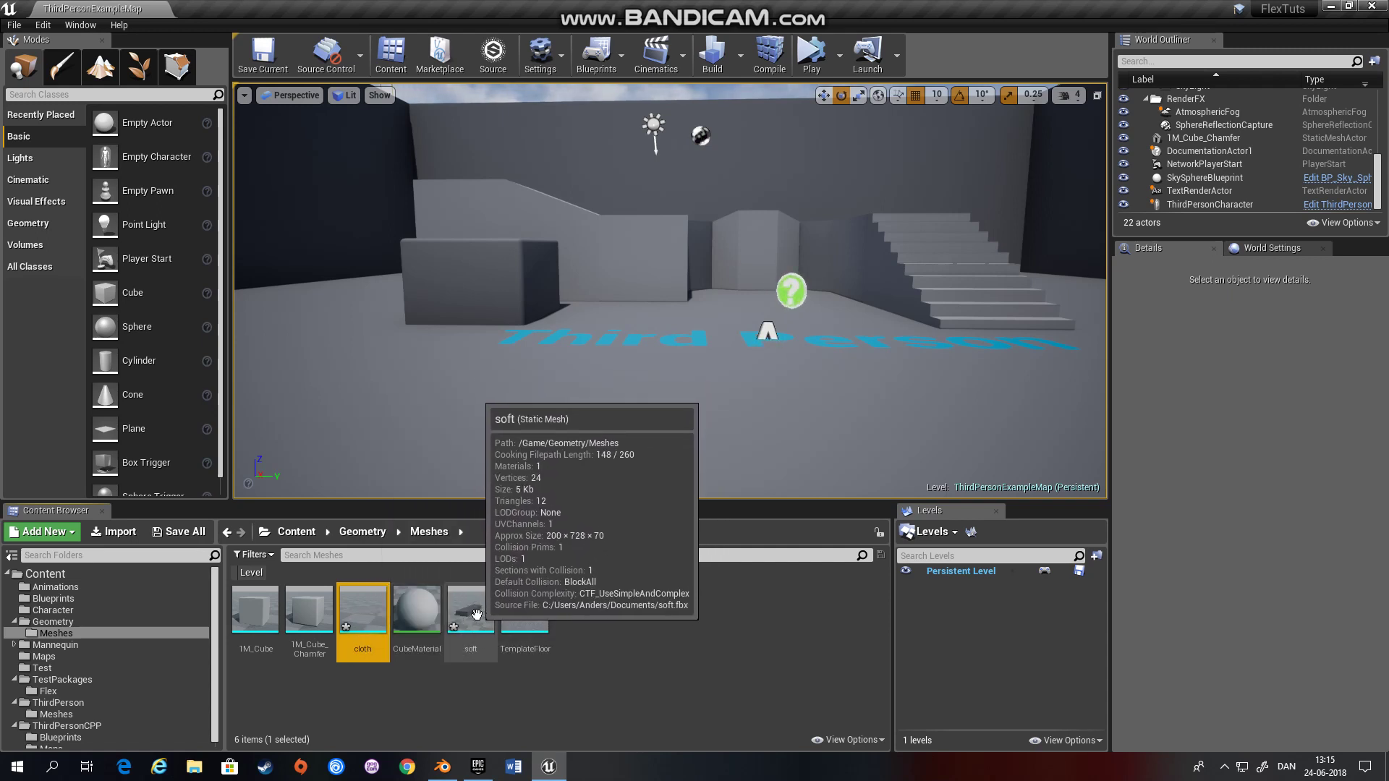
{"action": "double_click", "coordinate": [246, 628]}
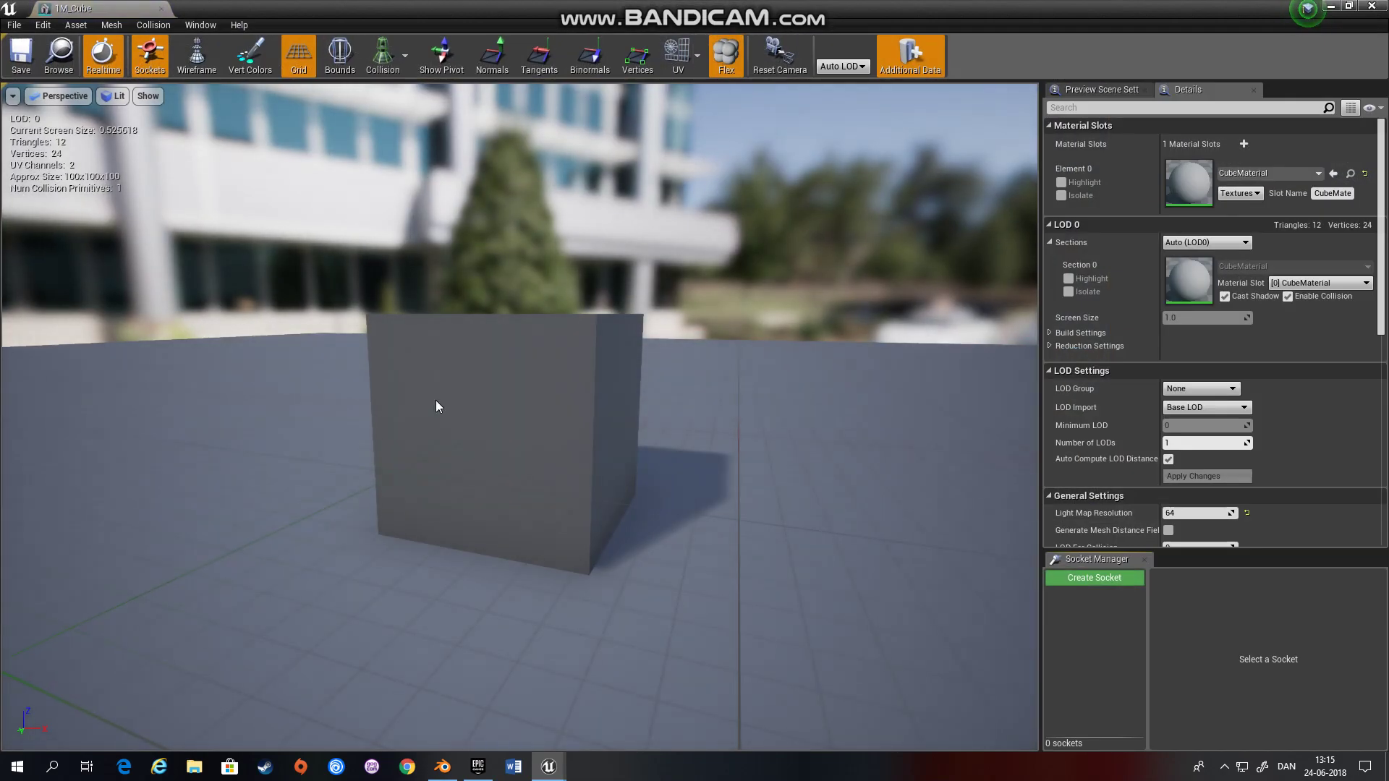
{"action": "left_click_drag", "start_coordinate": [91, 10], "coordinate": [217, 10]}
{"action": "left_click", "coordinate": [101, 8]}
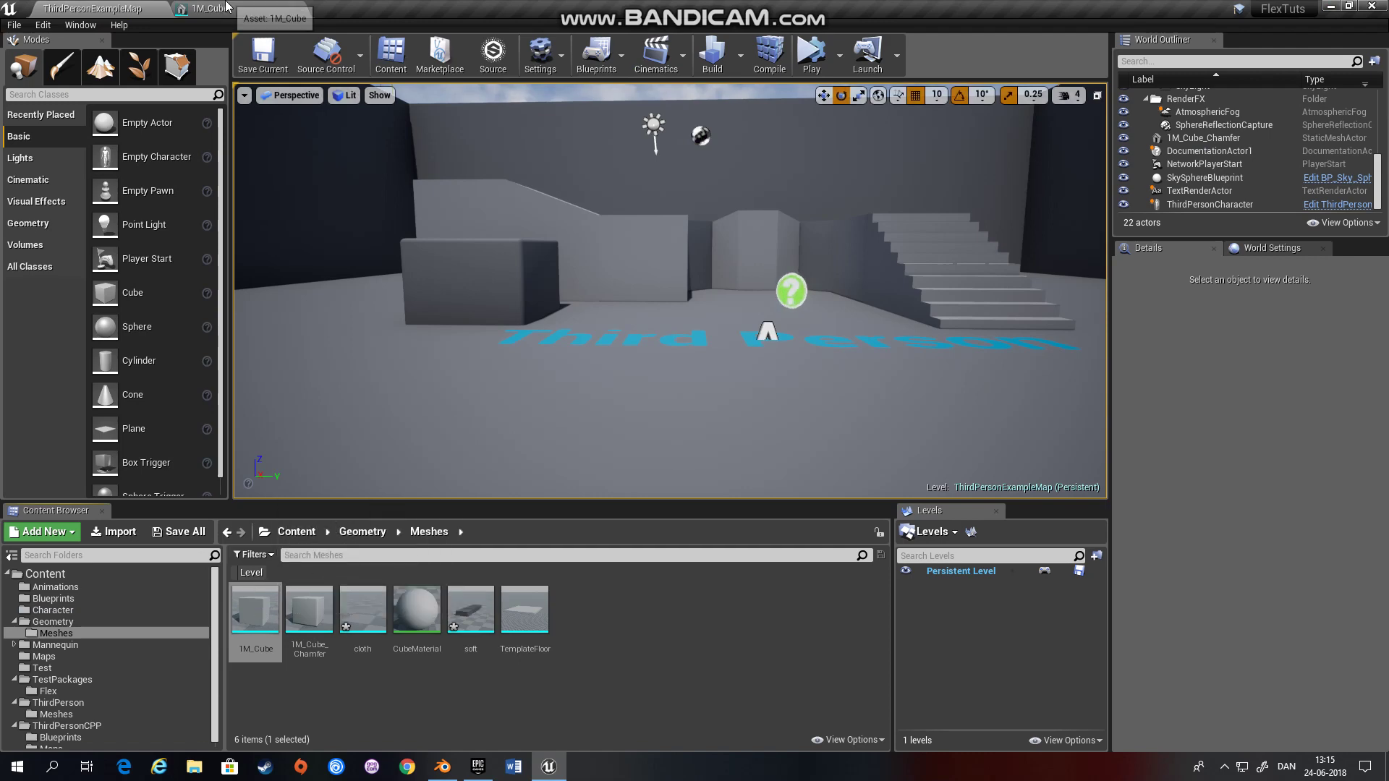
{"action": "left_click", "coordinate": [210, 8]}
- Assign a Flex Solid Asset to the 1M_Cube mesh as its Flex asset
{"action": "scroll", "coordinate": [442, 247], "scroll_direction": "down", "scroll_amount": 2}
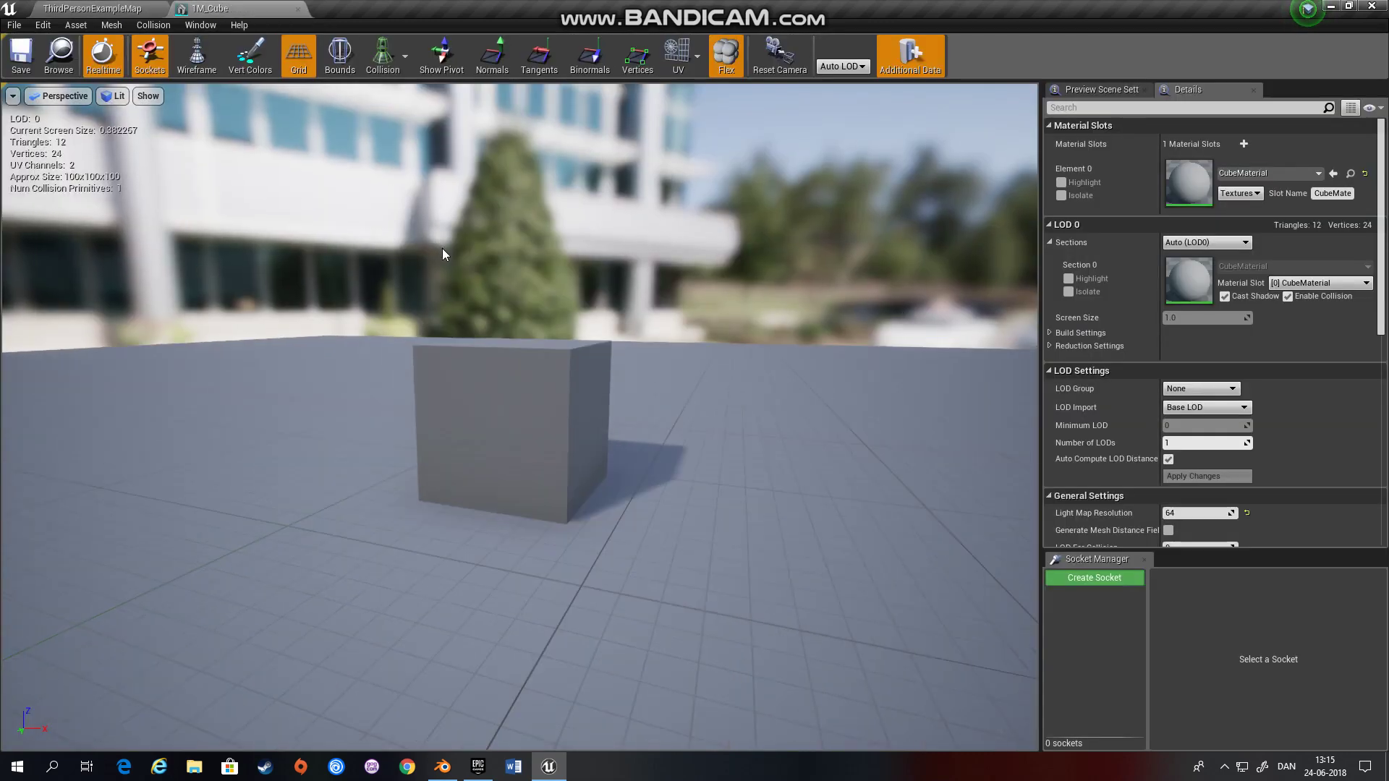
{"action": "scroll", "coordinate": [1149, 376], "scroll_direction": "down", "scroll_amount": 10}
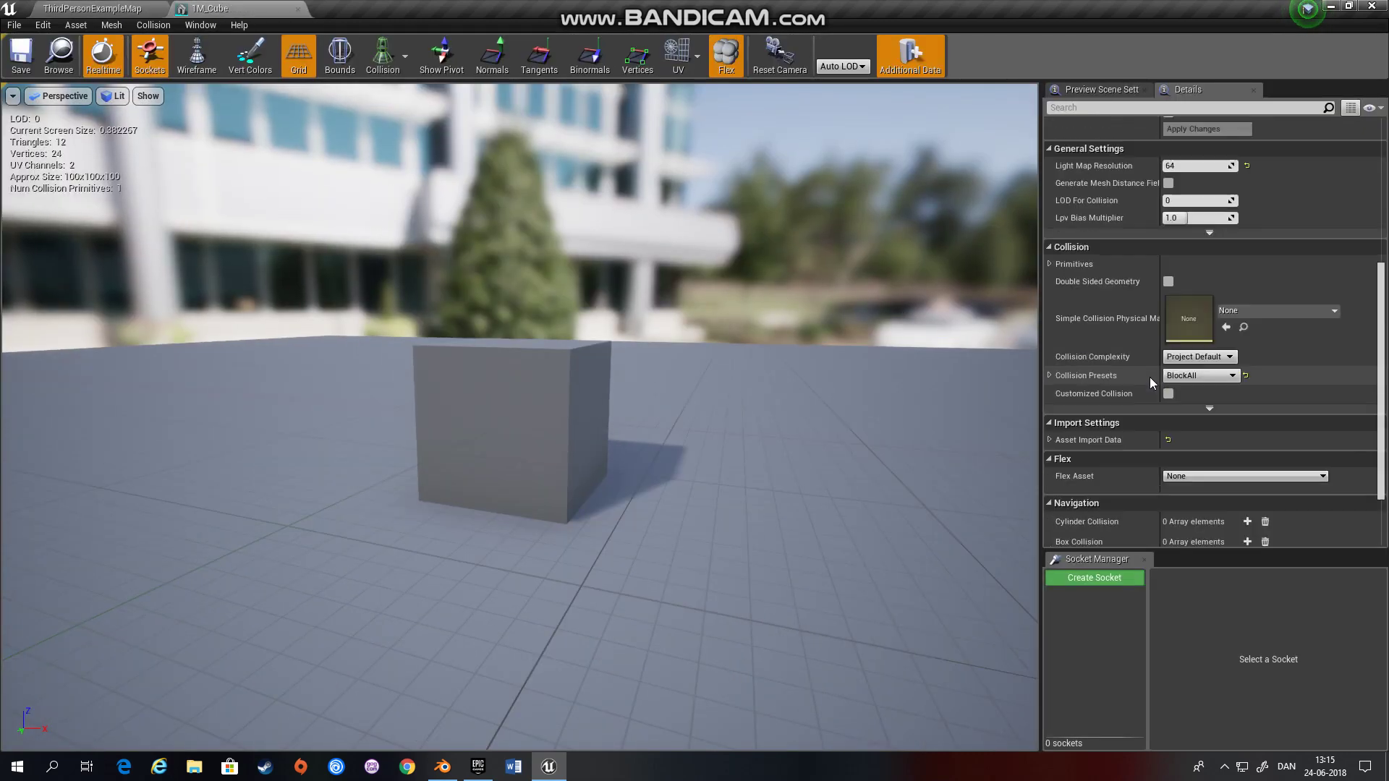
{"action": "left_click", "coordinate": [1183, 388]}
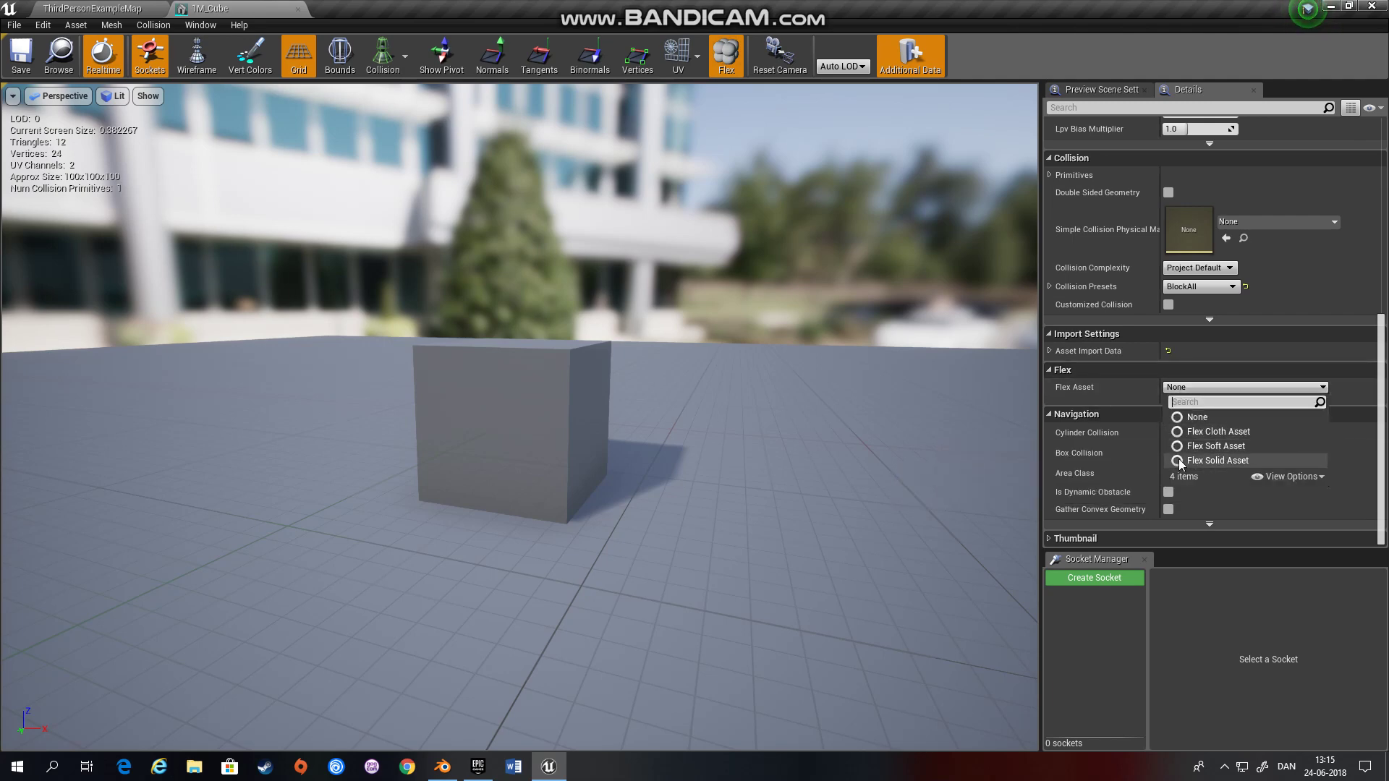
{"action": "left_click", "coordinate": [1234, 463]}
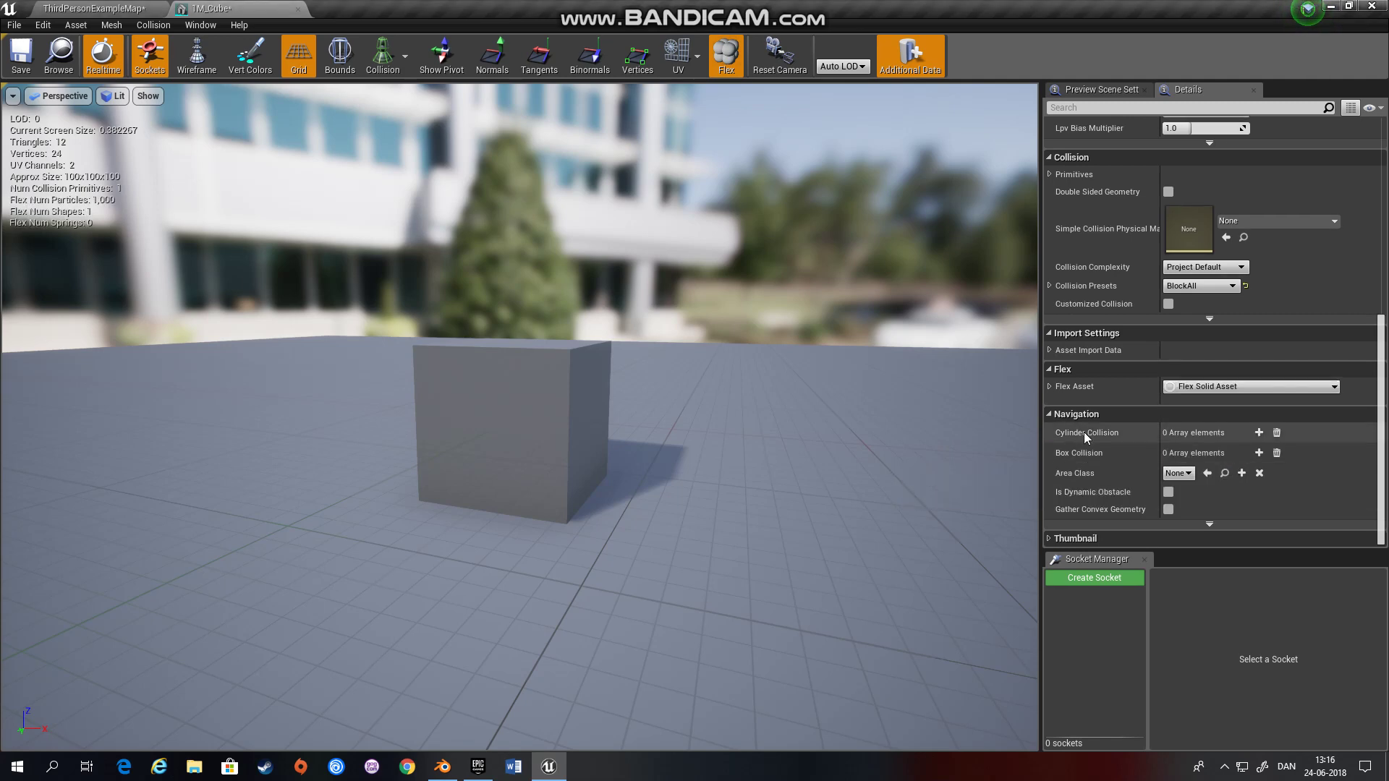
- Expand the cube's Flex asset settings and set the Container Template to flexMixedContainer
{"action": "left_click", "coordinate": [1050, 386]}
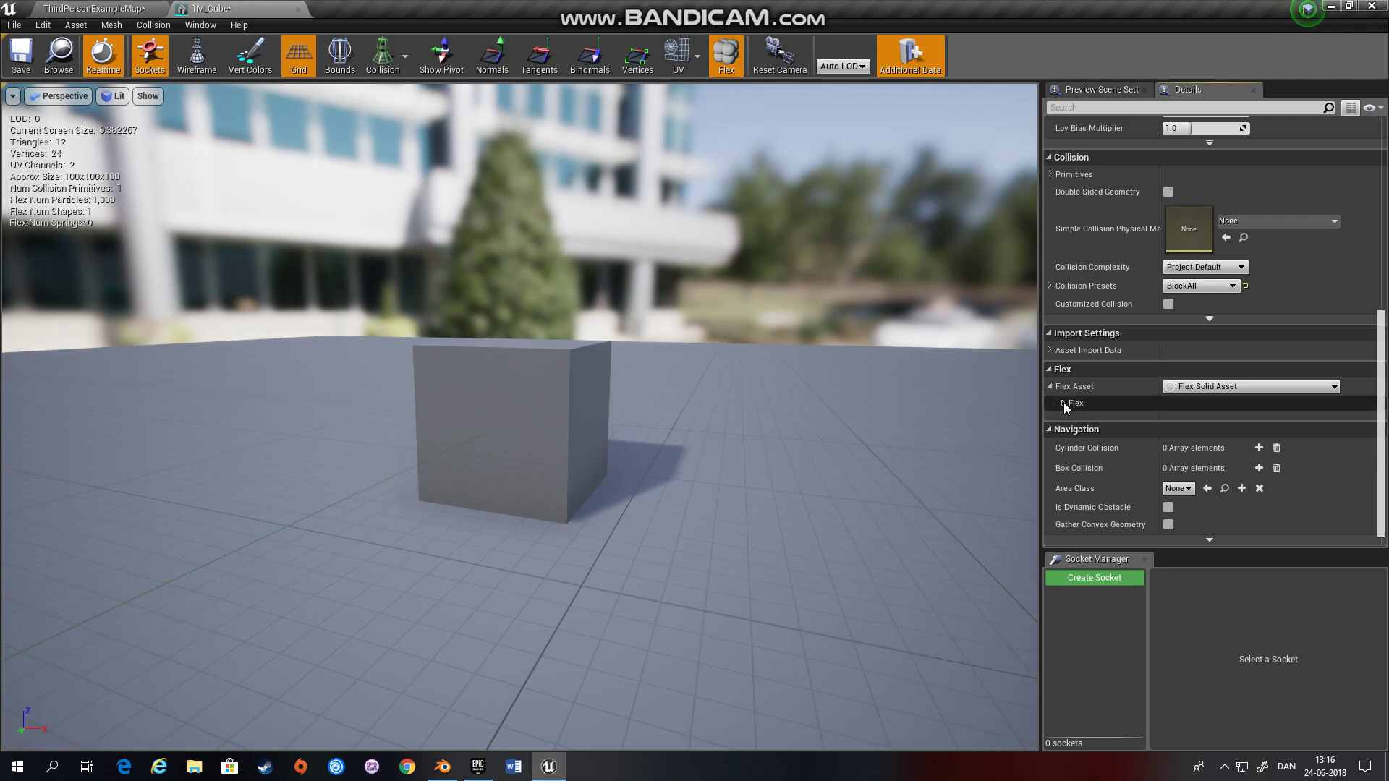
{"action": "left_click", "coordinate": [1064, 402]}
{"action": "scroll", "coordinate": [1157, 440], "scroll_direction": "down", "scroll_amount": 2}
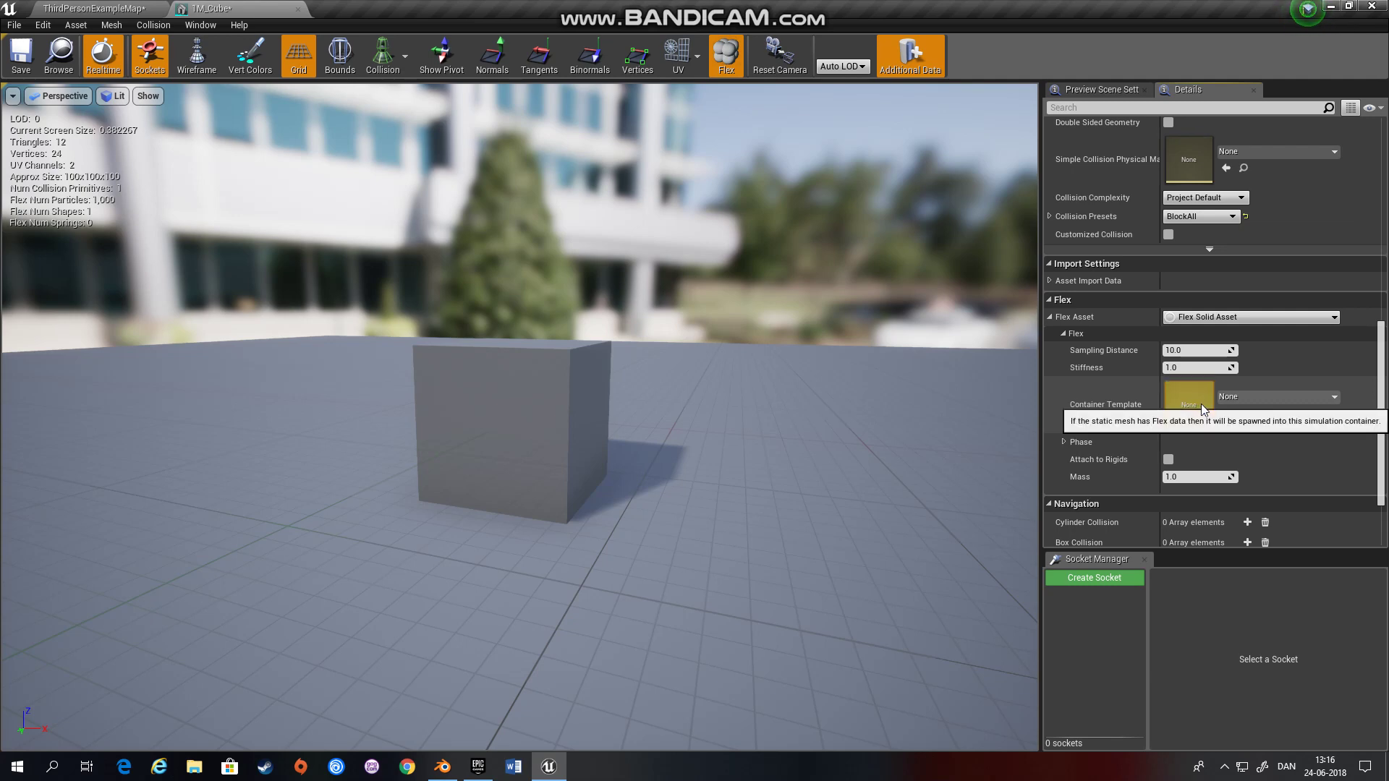
{"action": "left_click", "coordinate": [1238, 399]}
{"action": "type", "text": "mix"}
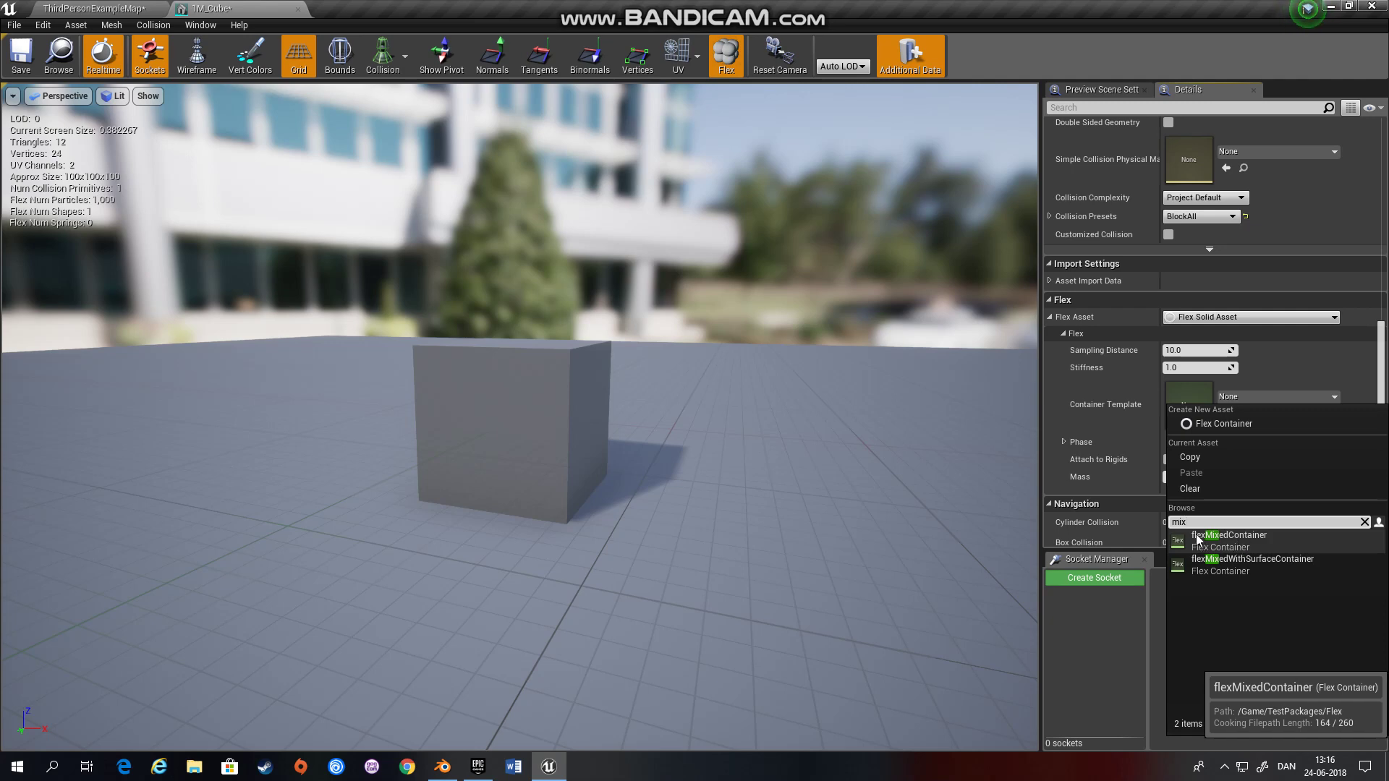
{"action": "left_click", "coordinate": [1235, 541]}
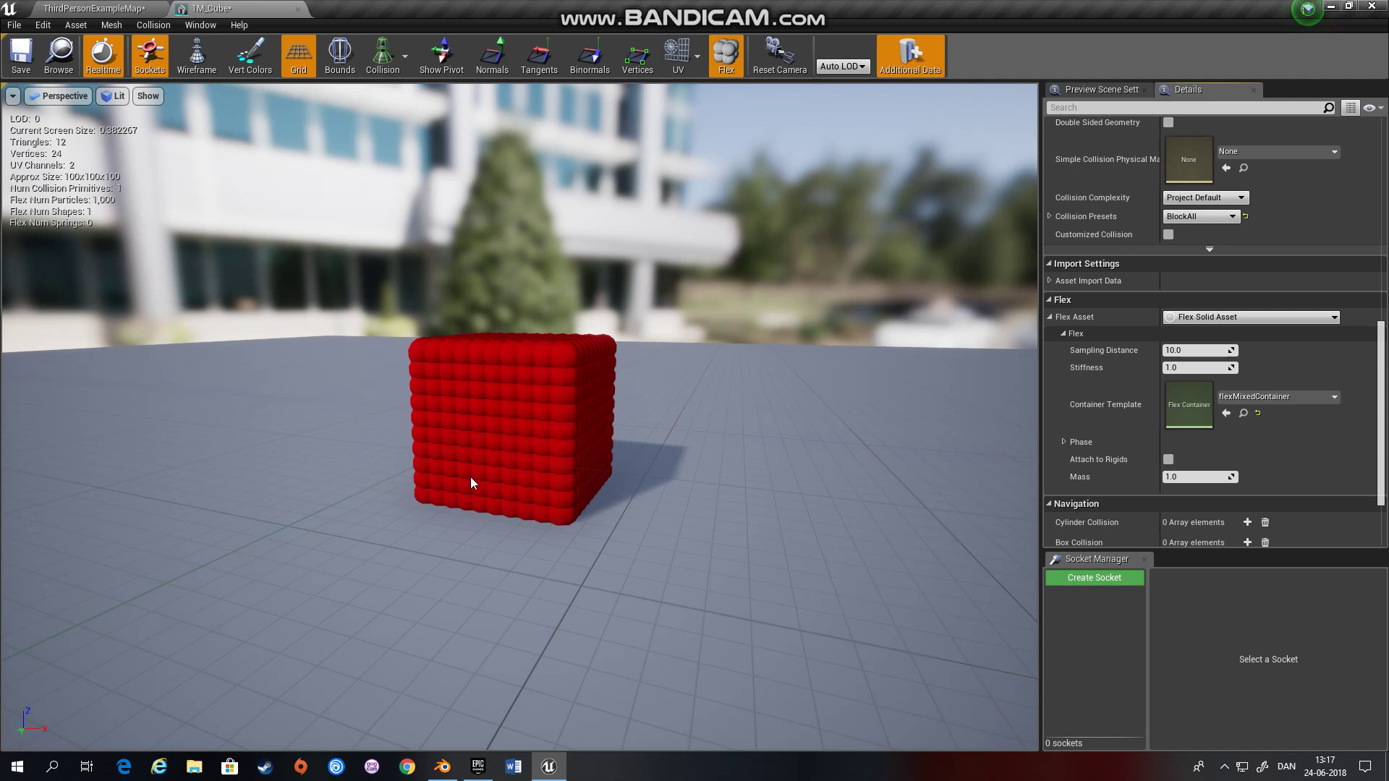
- Back in the level editor, look through the sample assets in TestPackages/Flex and the test levels in the Maps folder
{"action": "left_click", "coordinate": [94, 8]}
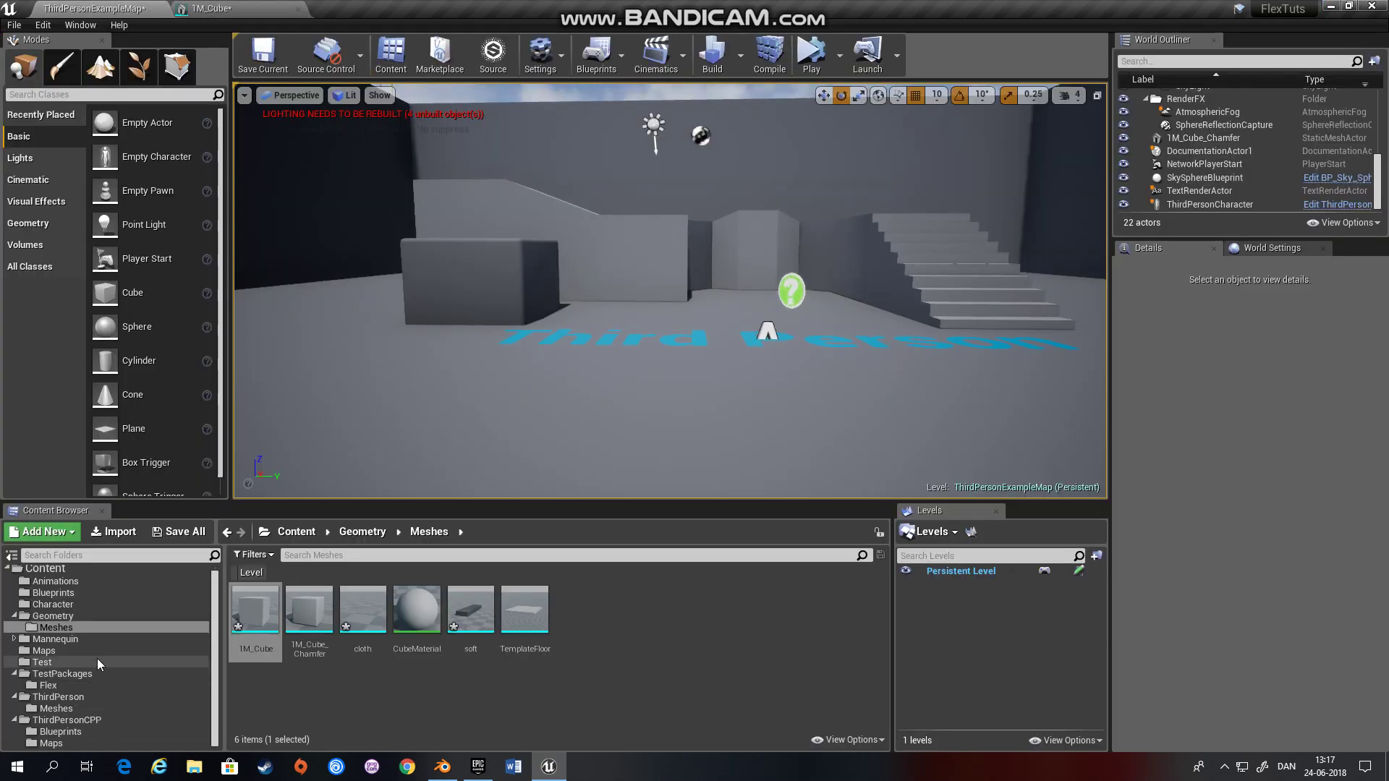
{"action": "left_click", "coordinate": [221, 7]}
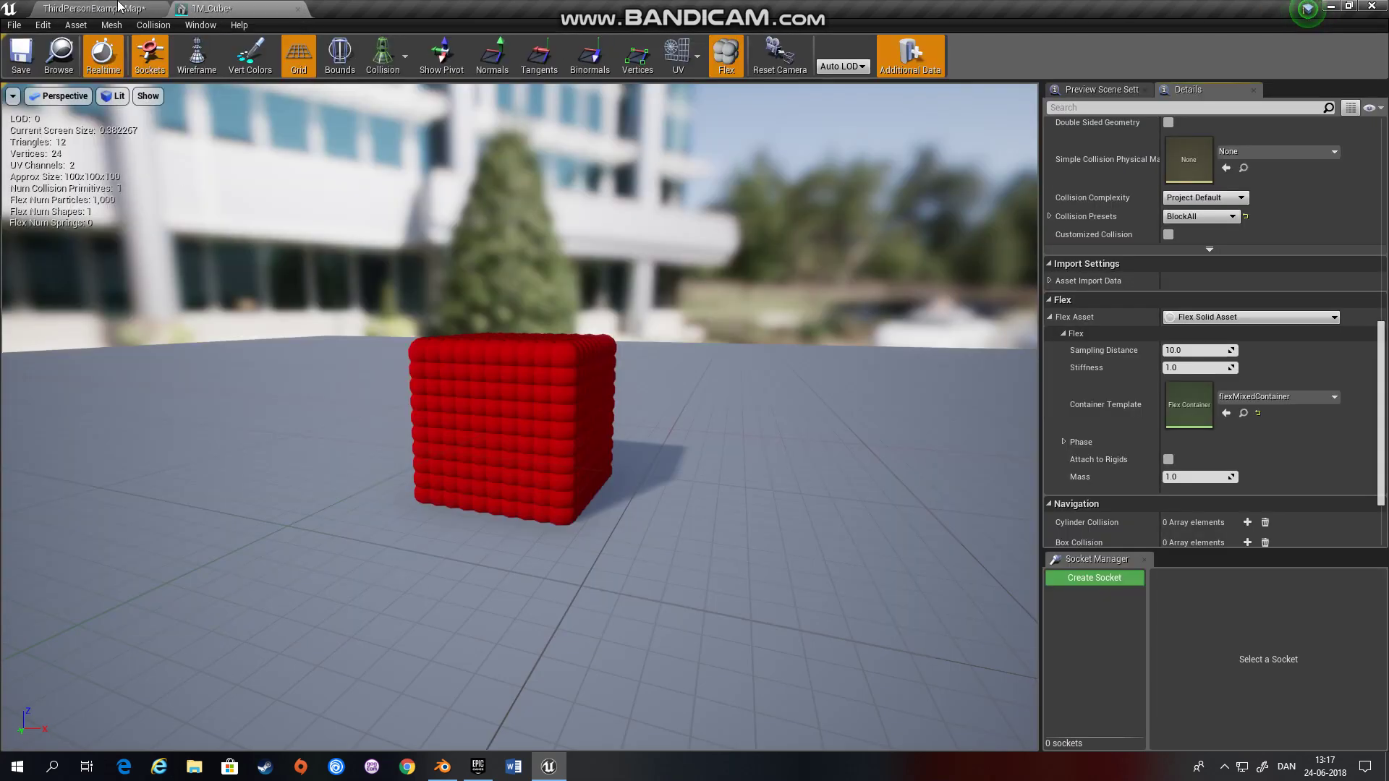
{"action": "left_click", "coordinate": [94, 8]}
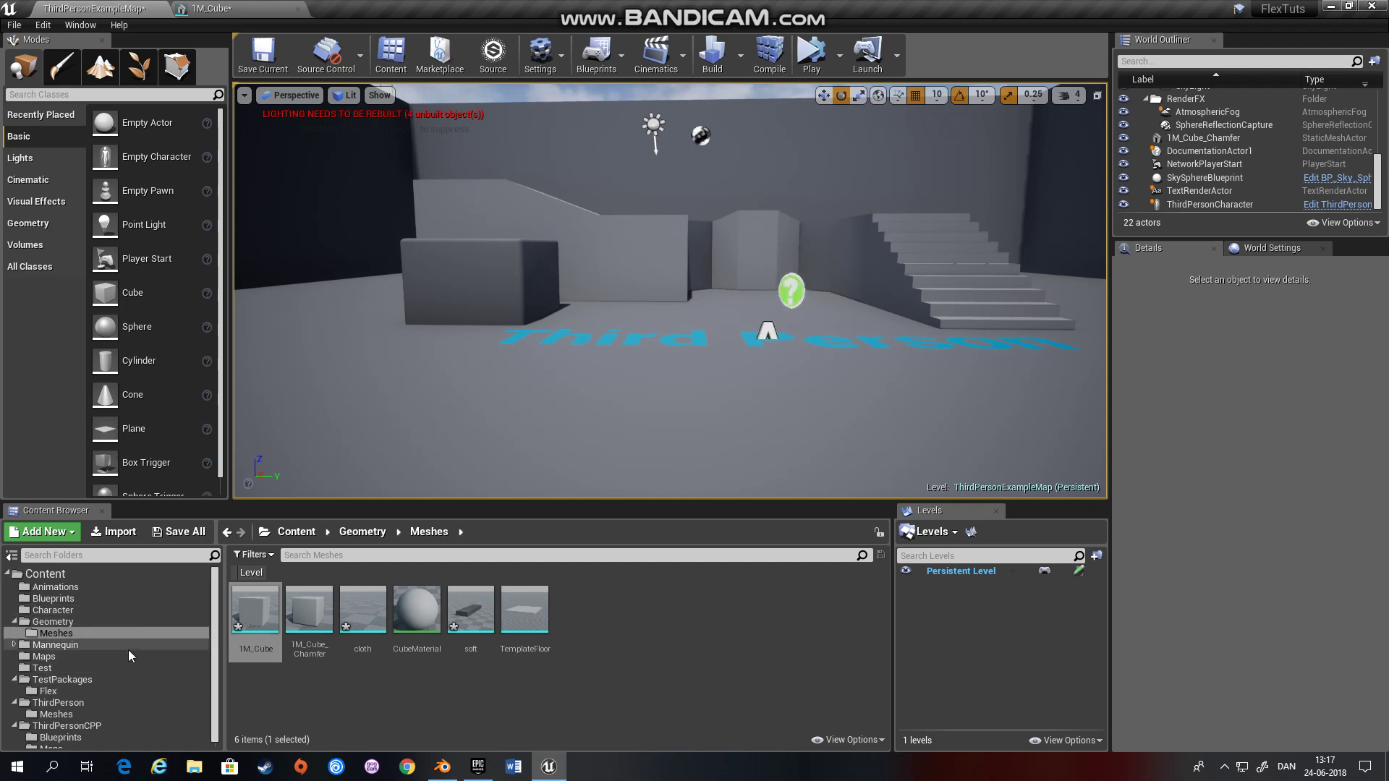
{"action": "left_click", "coordinate": [60, 681]}
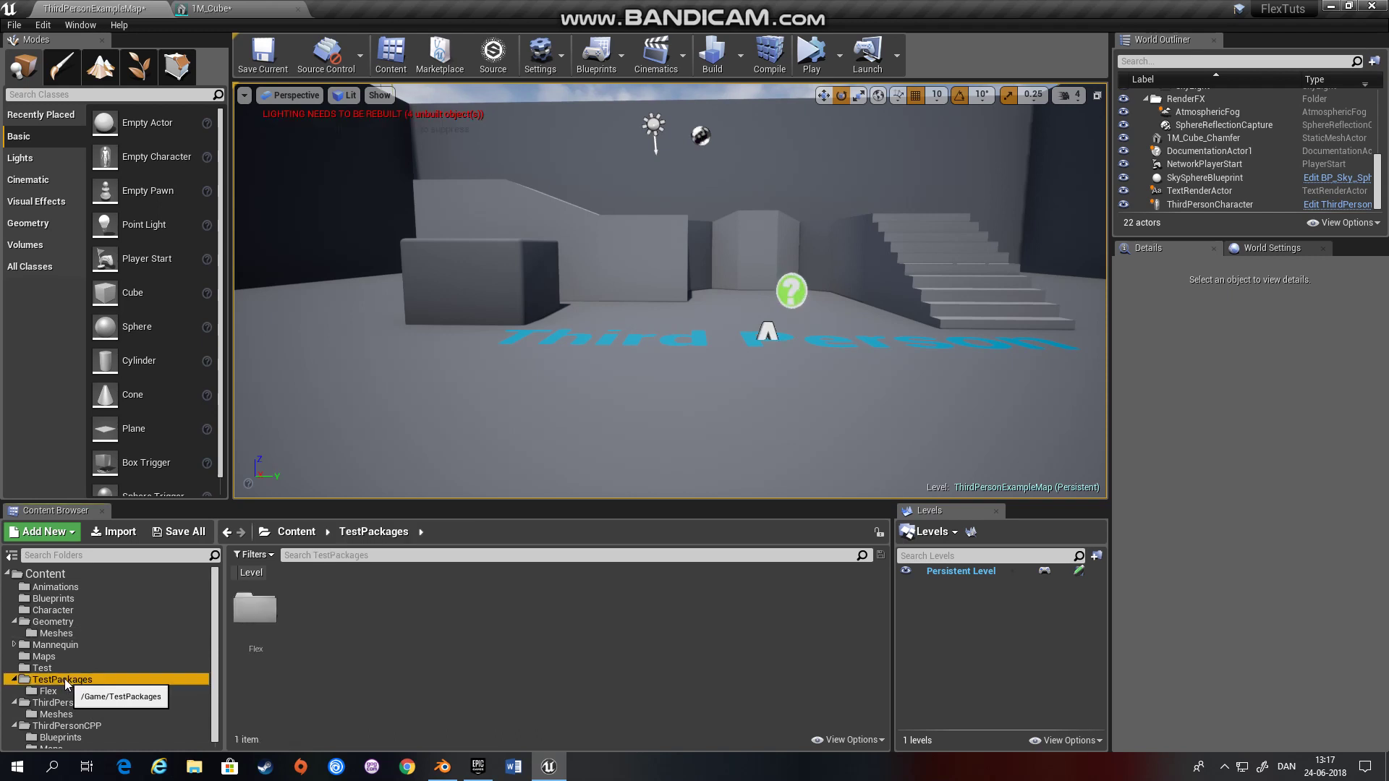
{"action": "left_click", "coordinate": [52, 692]}
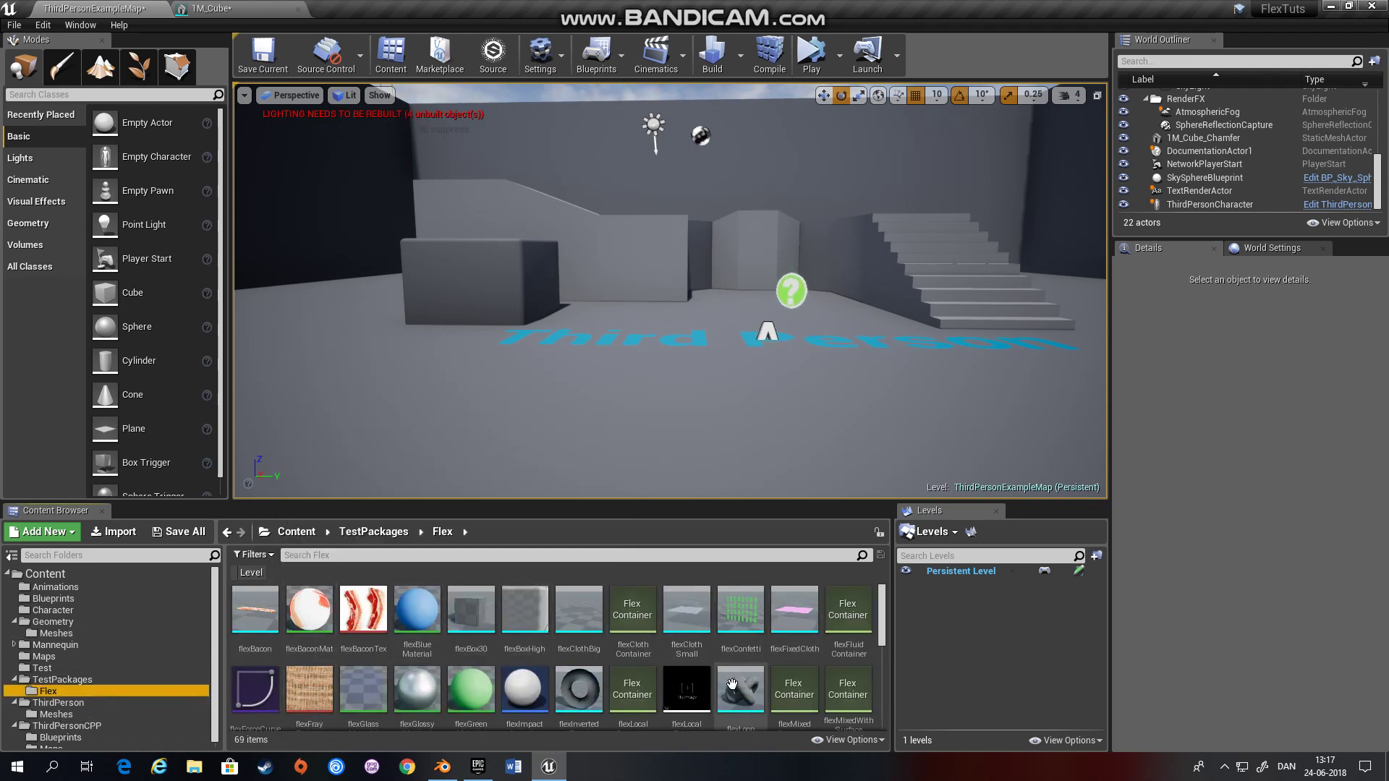
{"action": "scroll", "coordinate": [652, 651], "scroll_direction": "down", "scroll_amount": 5}
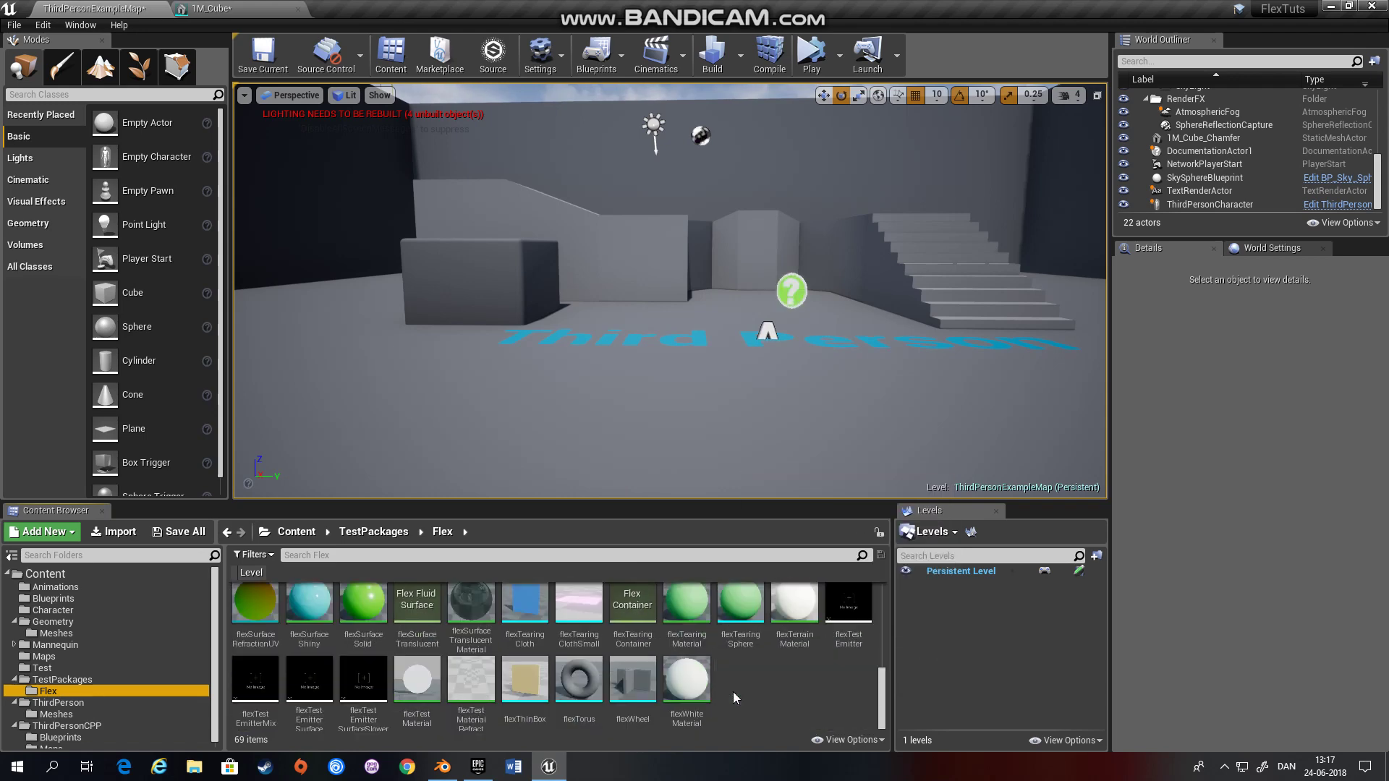
{"action": "scroll", "coordinate": [680, 691], "scroll_direction": "up", "scroll_amount": 6}
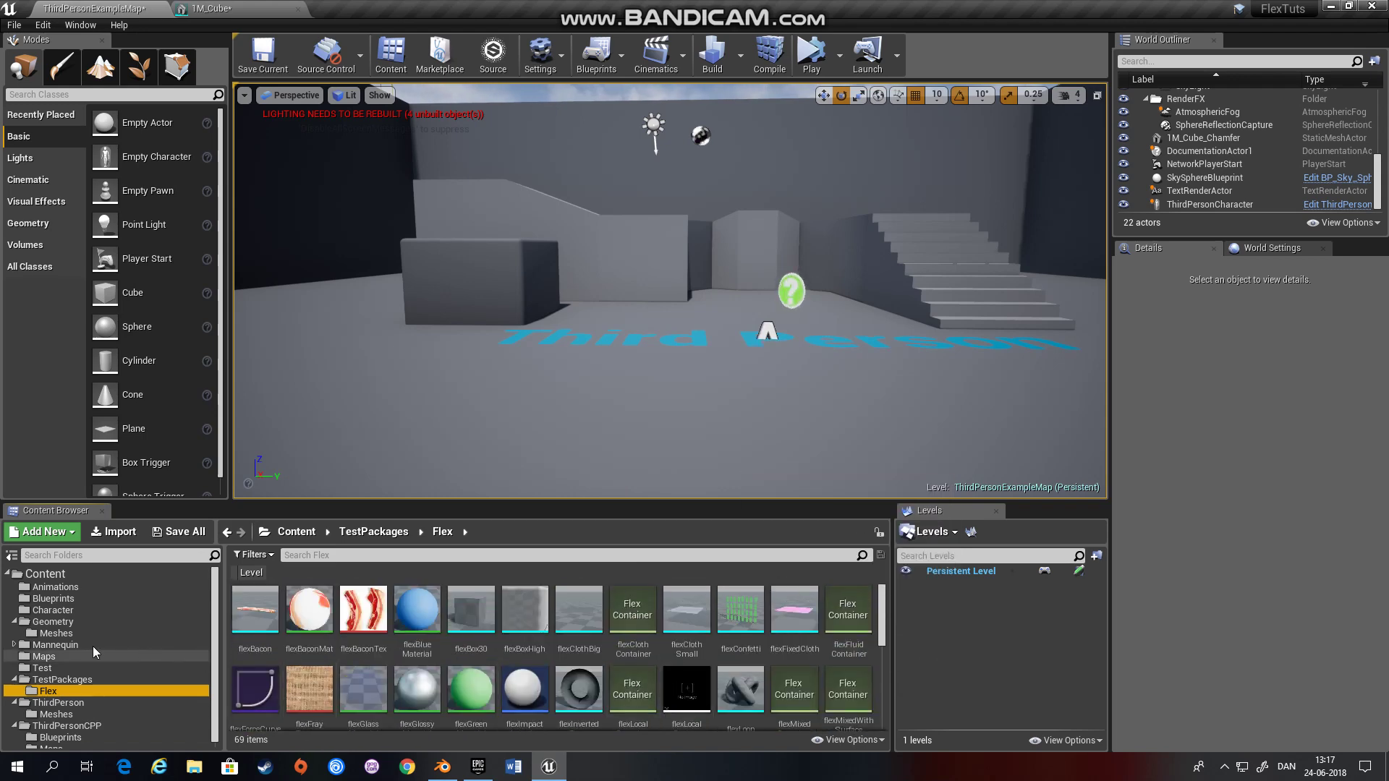
{"action": "left_click", "coordinate": [43, 656]}
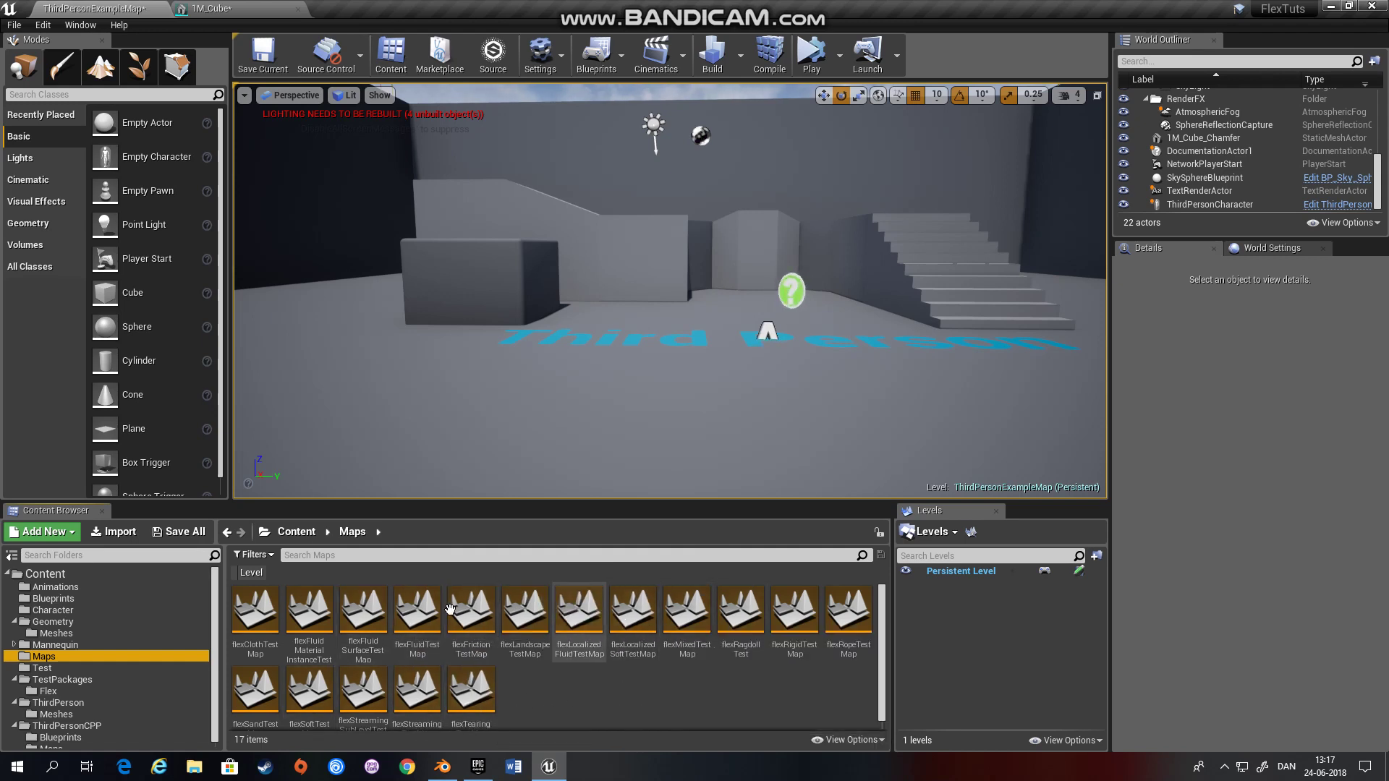
- Return to the 1M_Cube mesh, expand its Flex Phase settings, and set the Sampling Distance to 5
{"action": "left_click", "coordinate": [217, 9]}
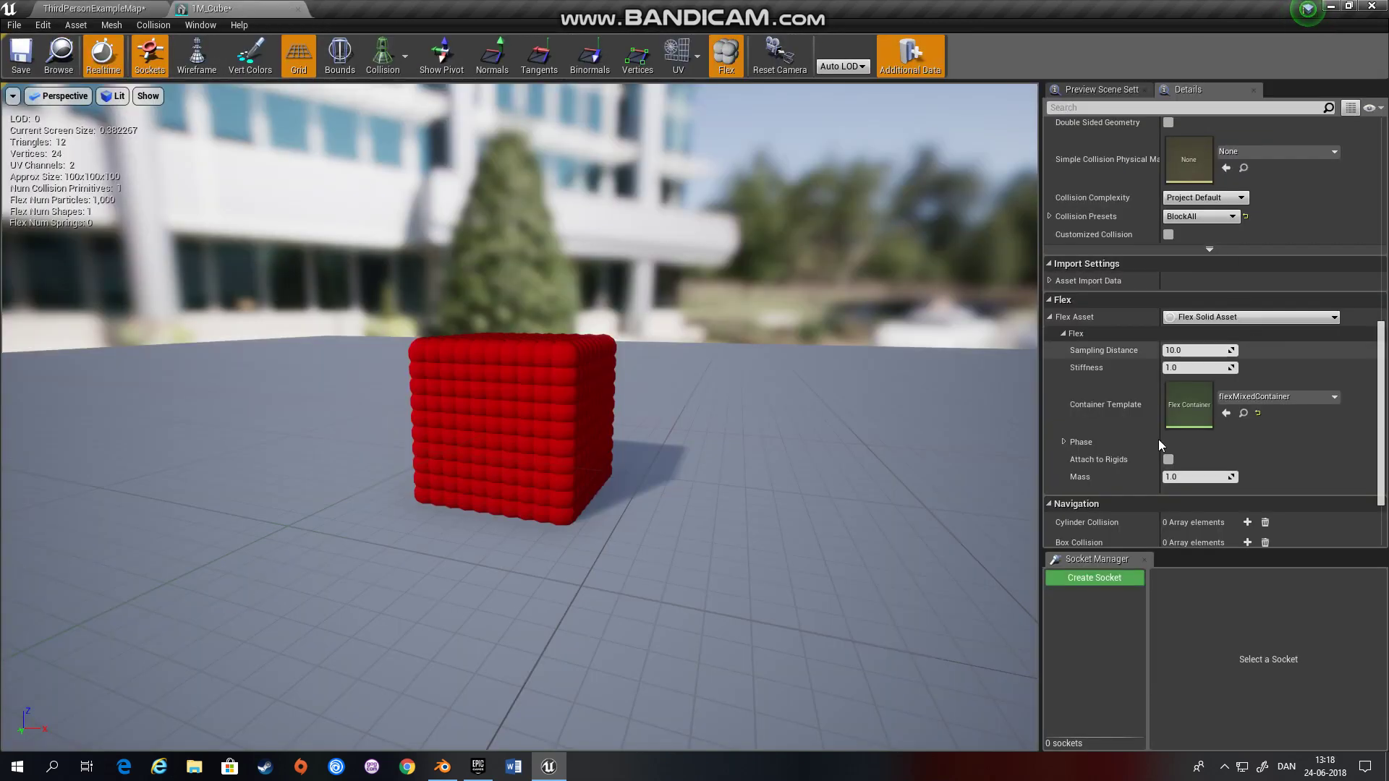
{"action": "scroll", "coordinate": [1157, 441], "scroll_direction": "down", "scroll_amount": 3}
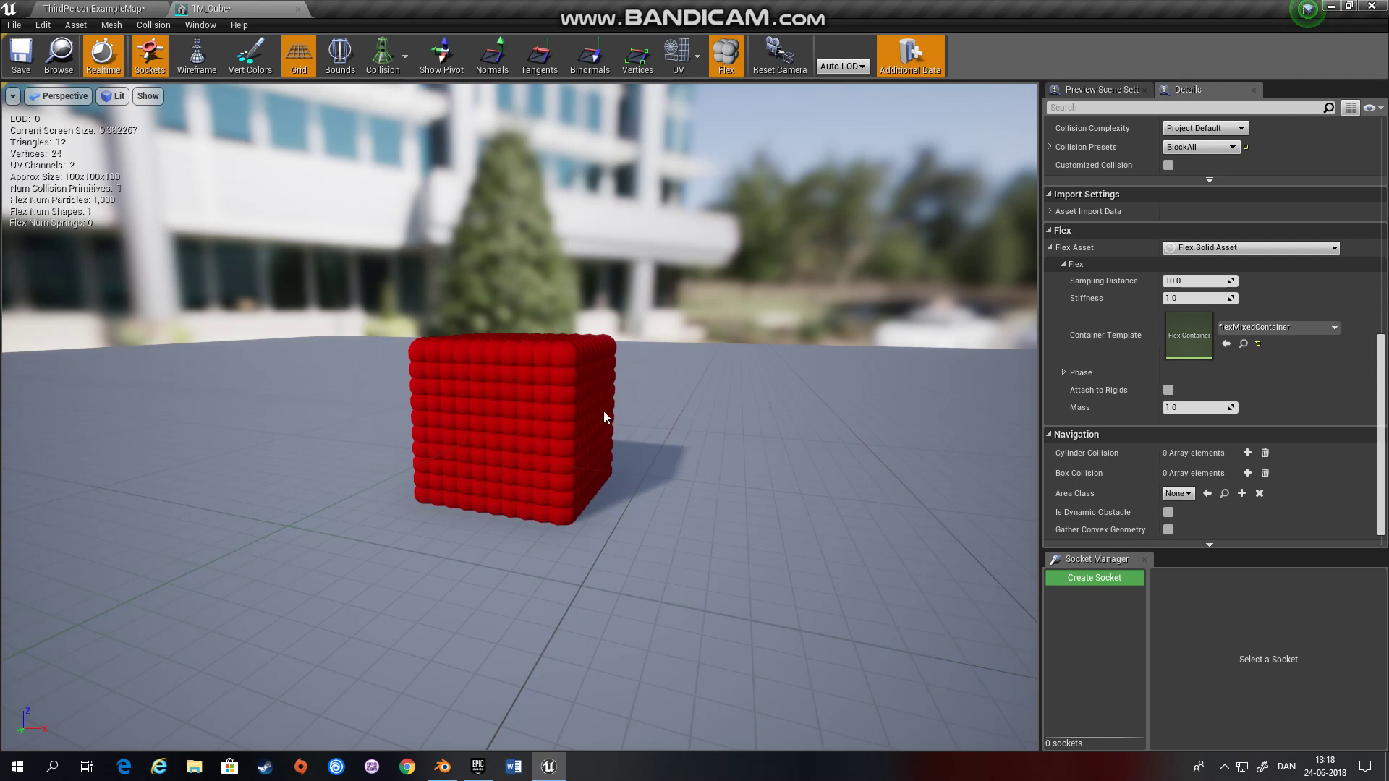
{"action": "left_click", "coordinate": [1064, 372]}
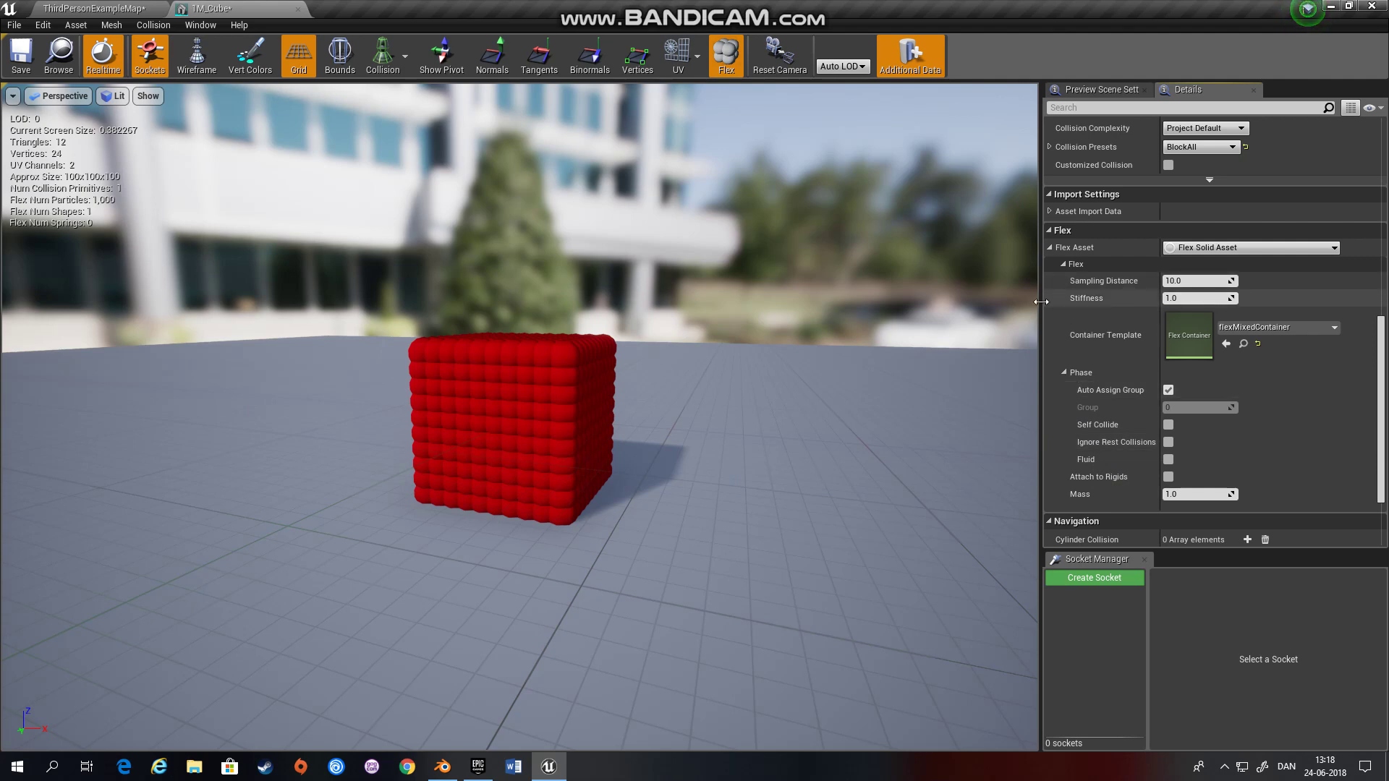
{"action": "left_click", "coordinate": [1178, 299]}
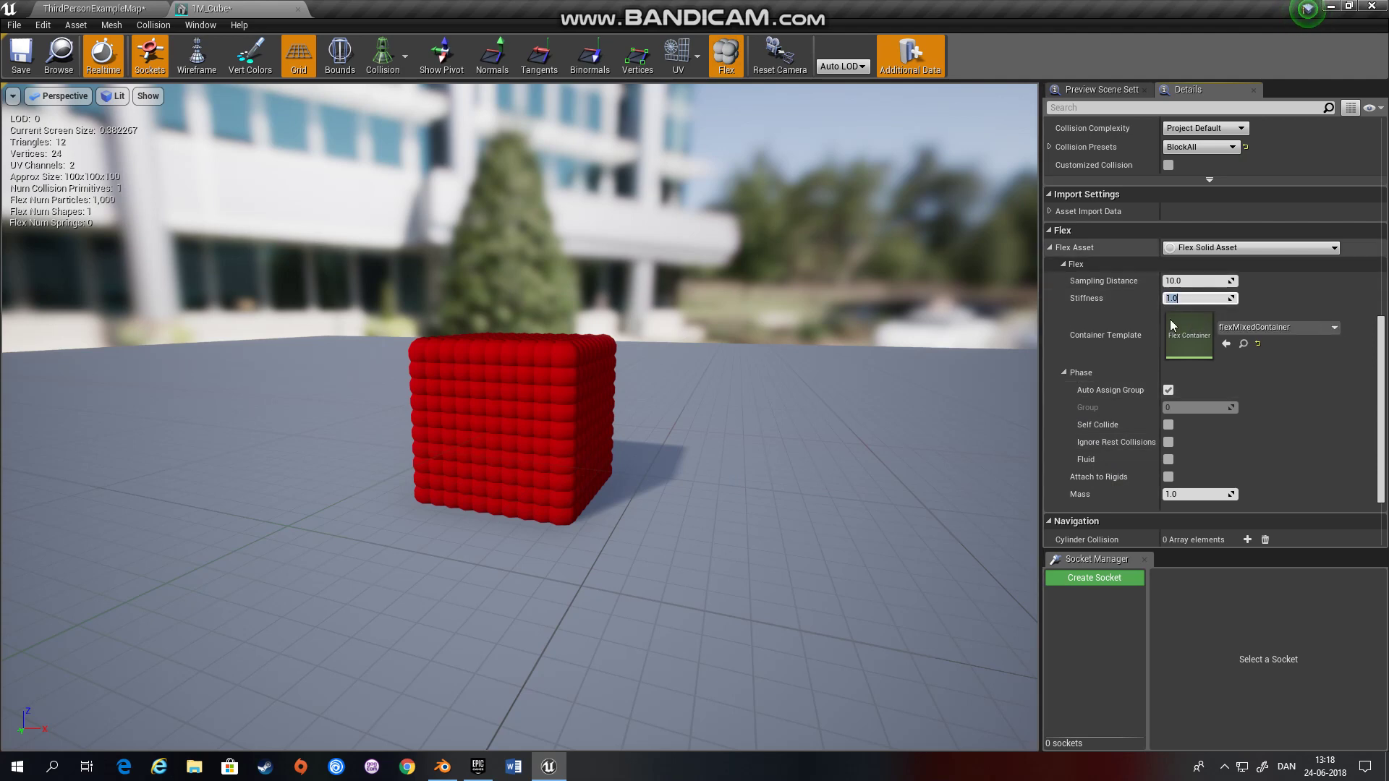
{"action": "left_click", "coordinate": [1192, 282]}
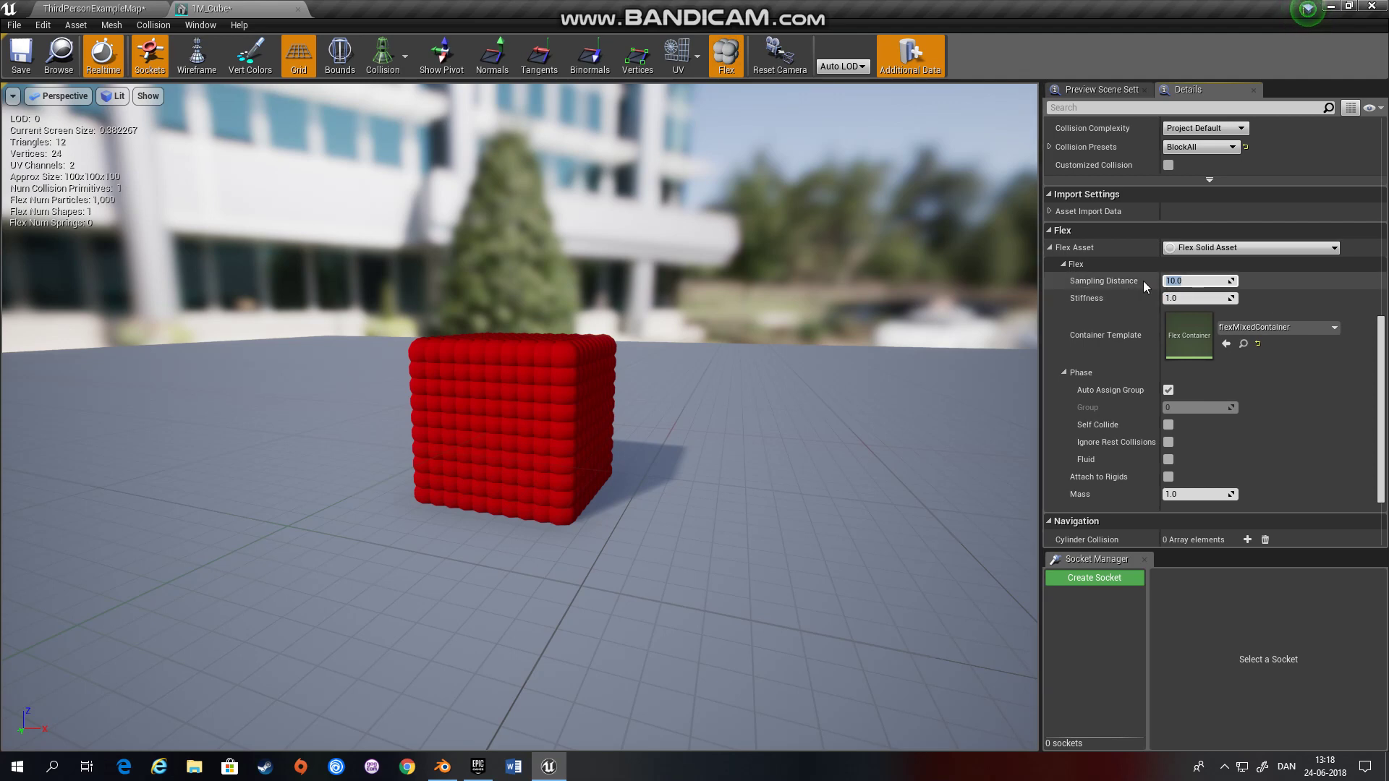
{"action": "type", "text": "5"}
{"action": "key", "text": "Return"}
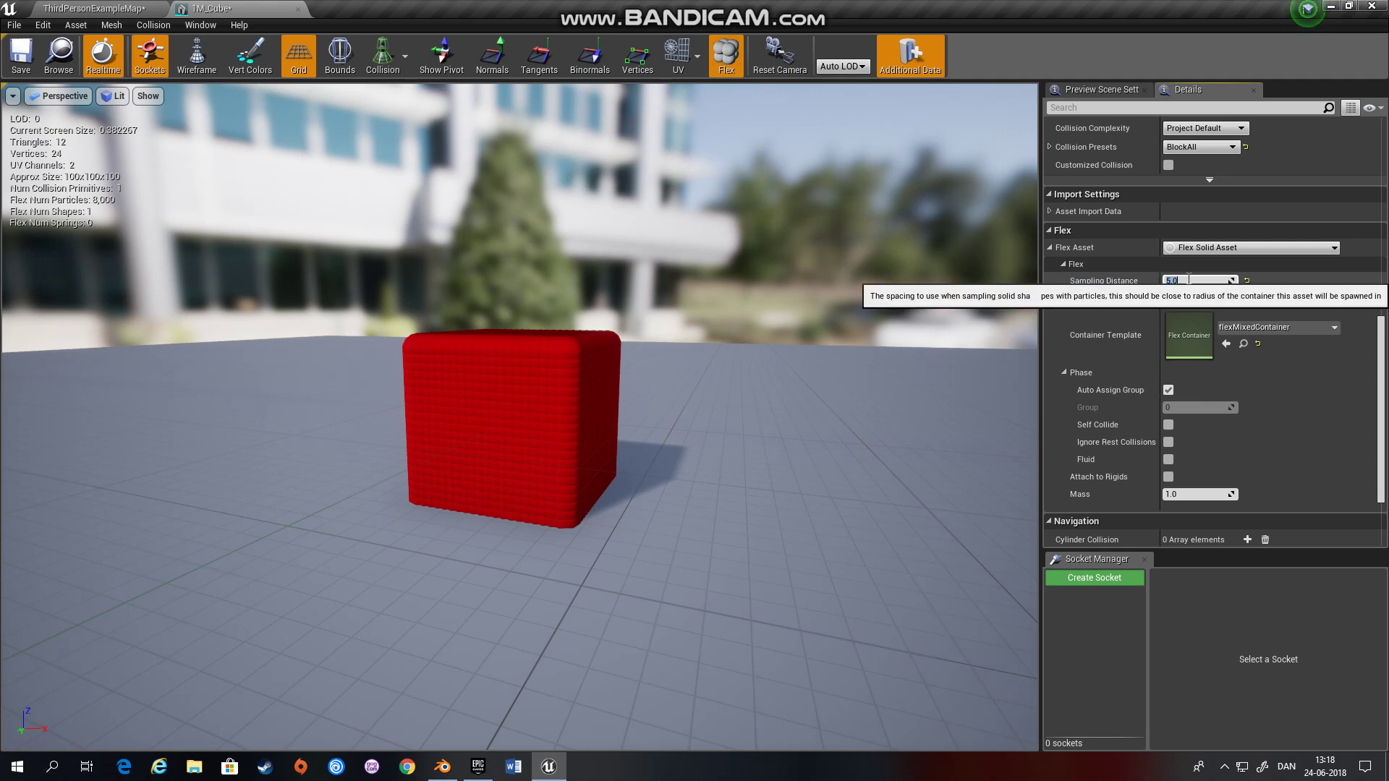
- Set the 1M_Cube mesh's Flex Sampling Distance to 10, save the asset and close its editor
{"action": "key", "text": "Return"}
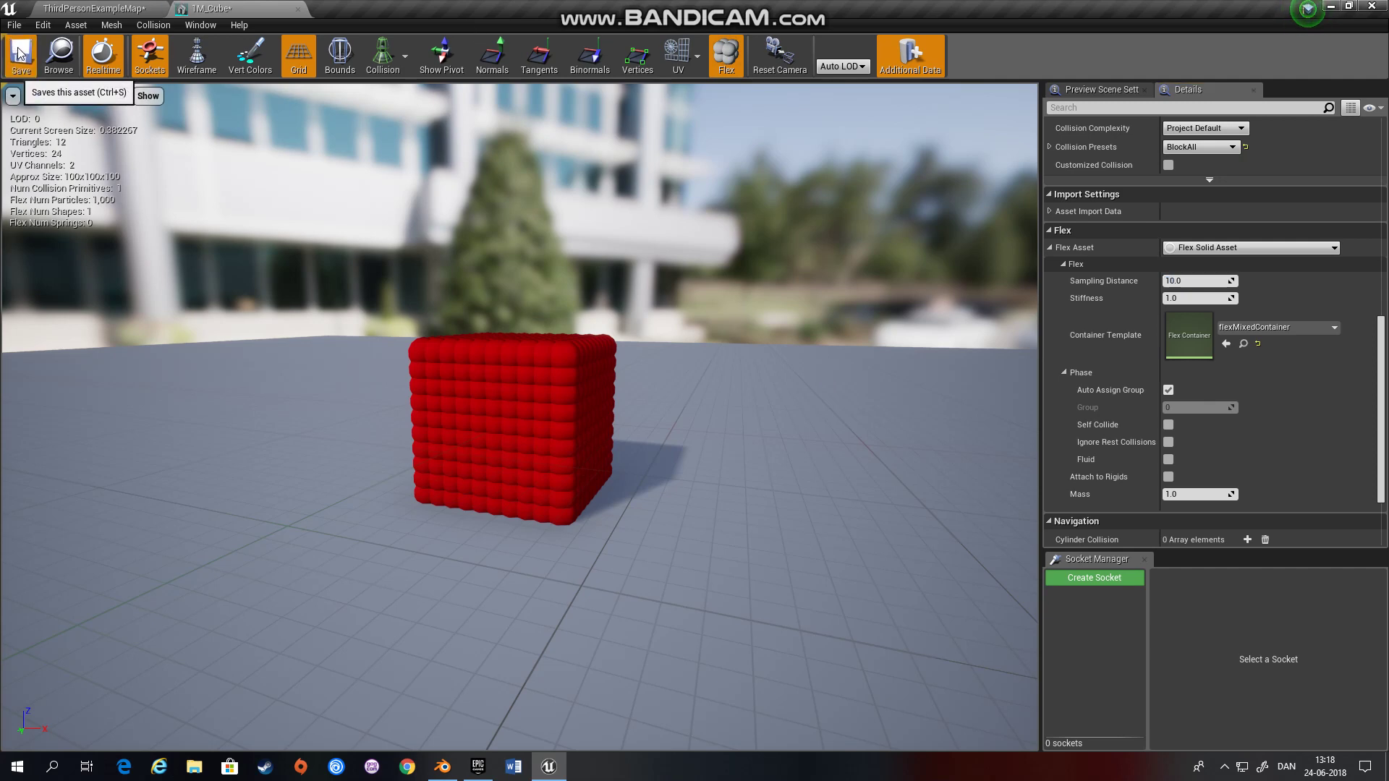
{"action": "left_click", "coordinate": [298, 8]}
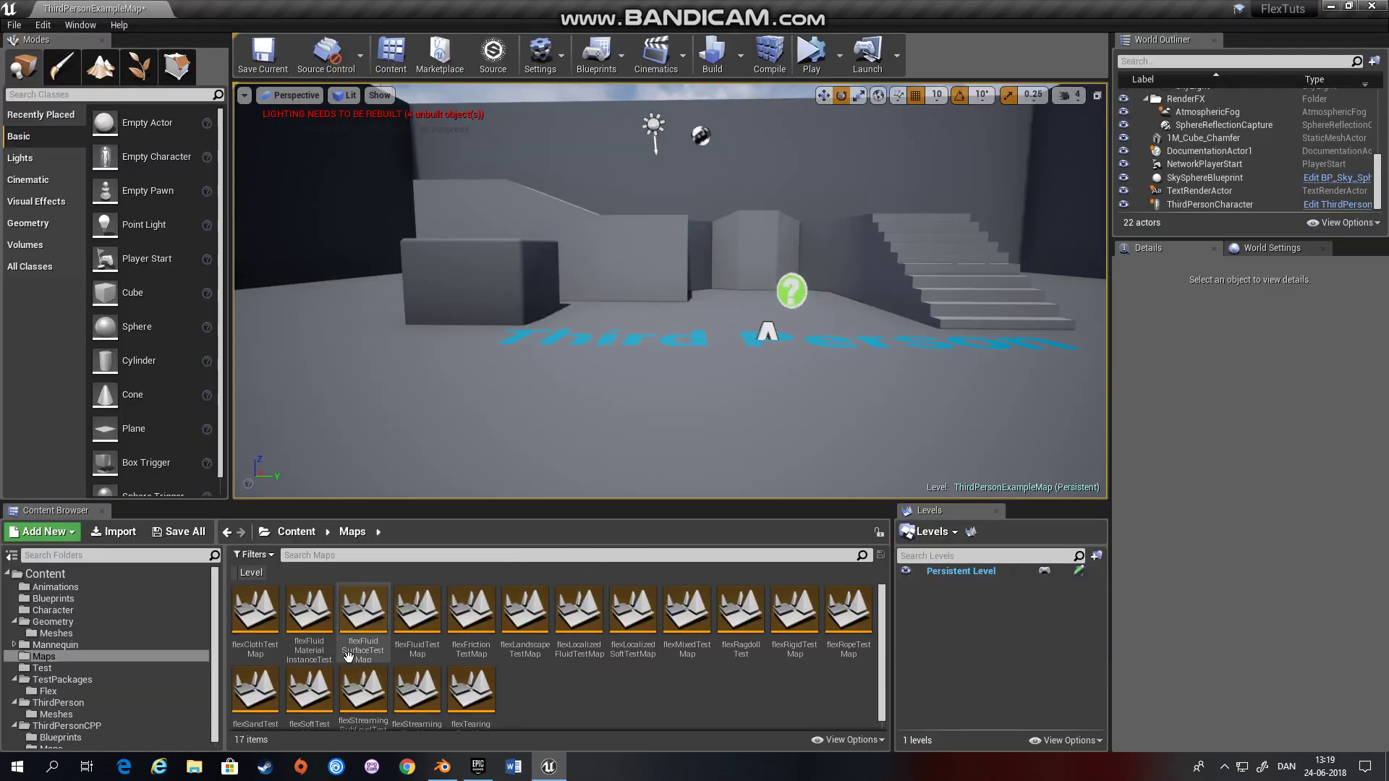
- Place the 1M_Cube mesh from Geometry/Meshes in the level and raise it well above the floor
{"action": "scroll", "coordinate": [87, 665], "scroll_direction": "down", "scroll_amount": 1}
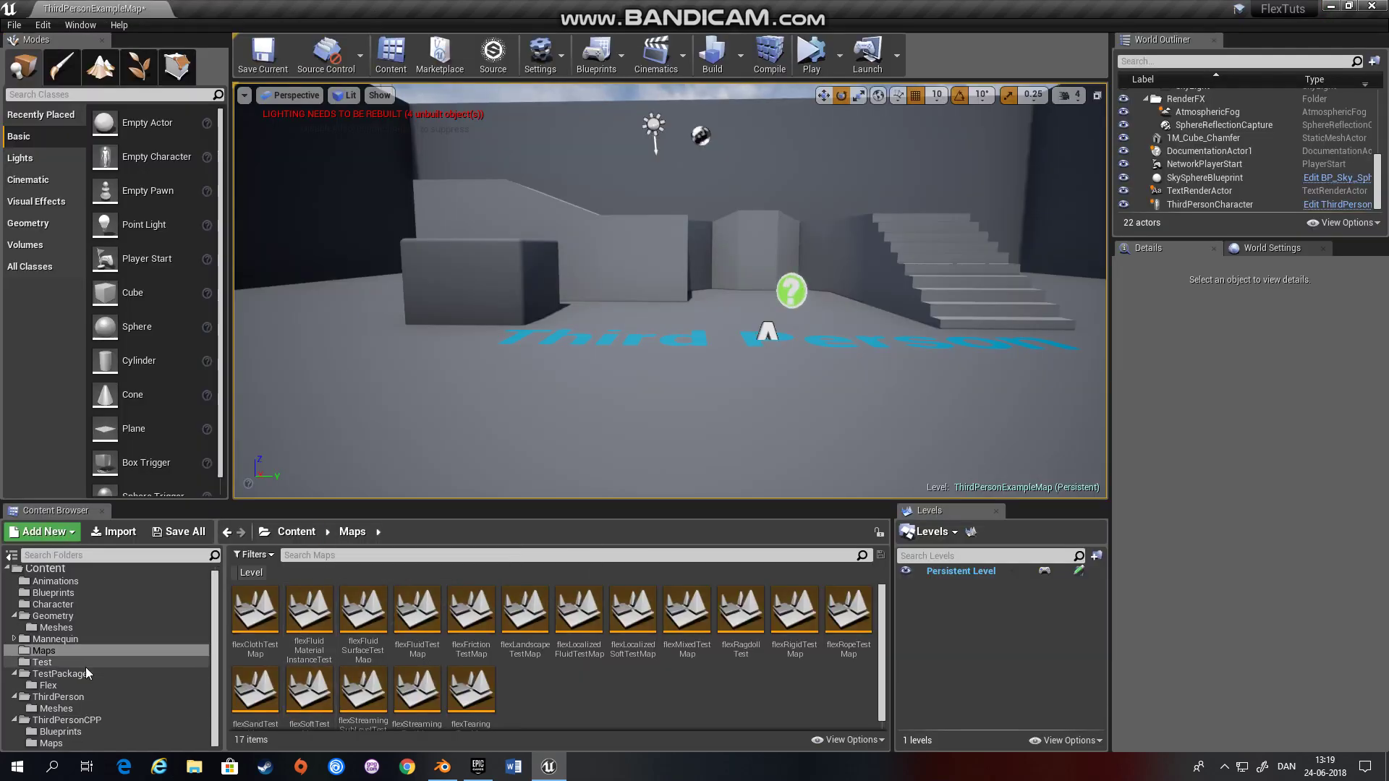
{"action": "left_click", "coordinate": [59, 629]}
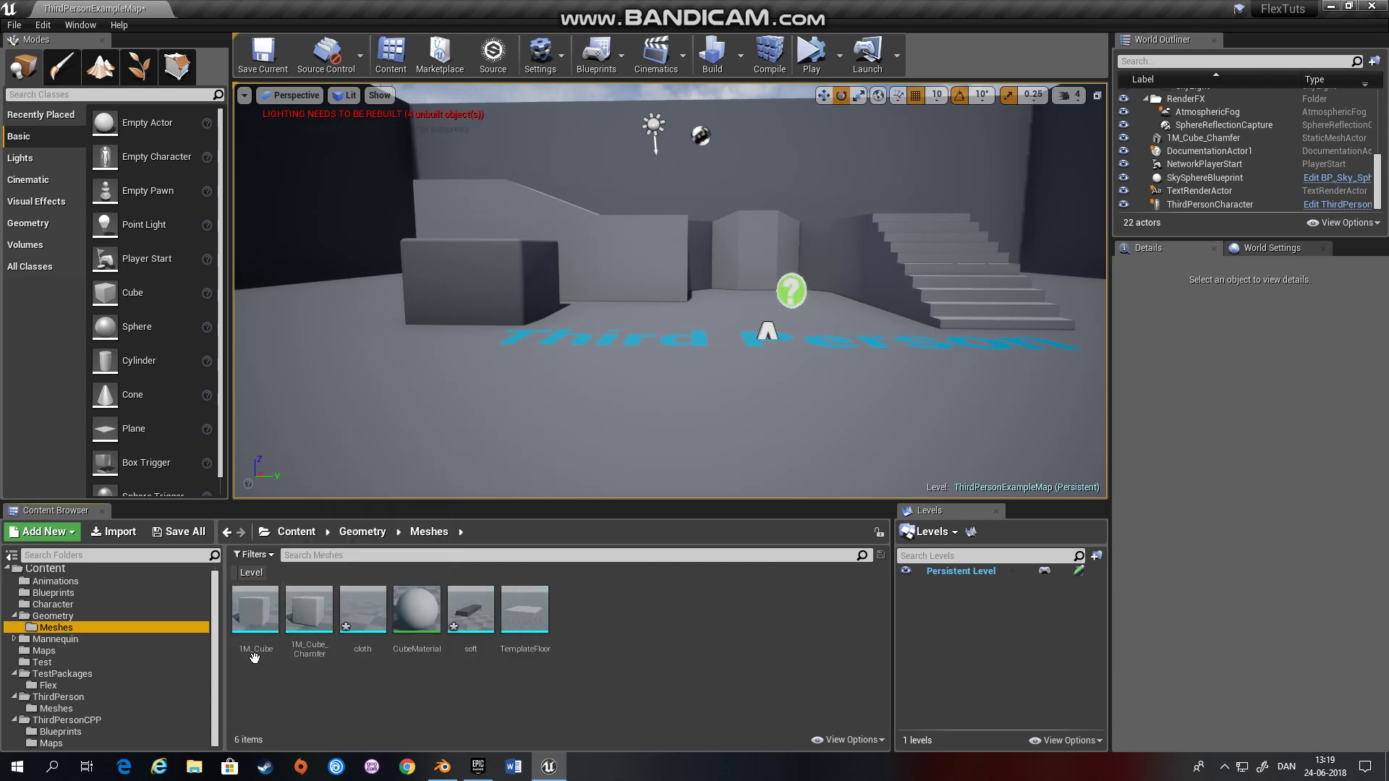
{"action": "left_click_drag", "start_coordinate": [254, 614], "coordinate": [492, 398]}
{"action": "mouse_move", "coordinate": [627, 303]}
{"action": "right_mouse_down"}
{"action": "mouse_move", "coordinate": [536, 304]}
{"action": "mouse_move", "coordinate": [627, 304]}
{"action": "right_mouse_up"}
{"action": "key", "text": "s"}
{"action": "key", "text": "r"}
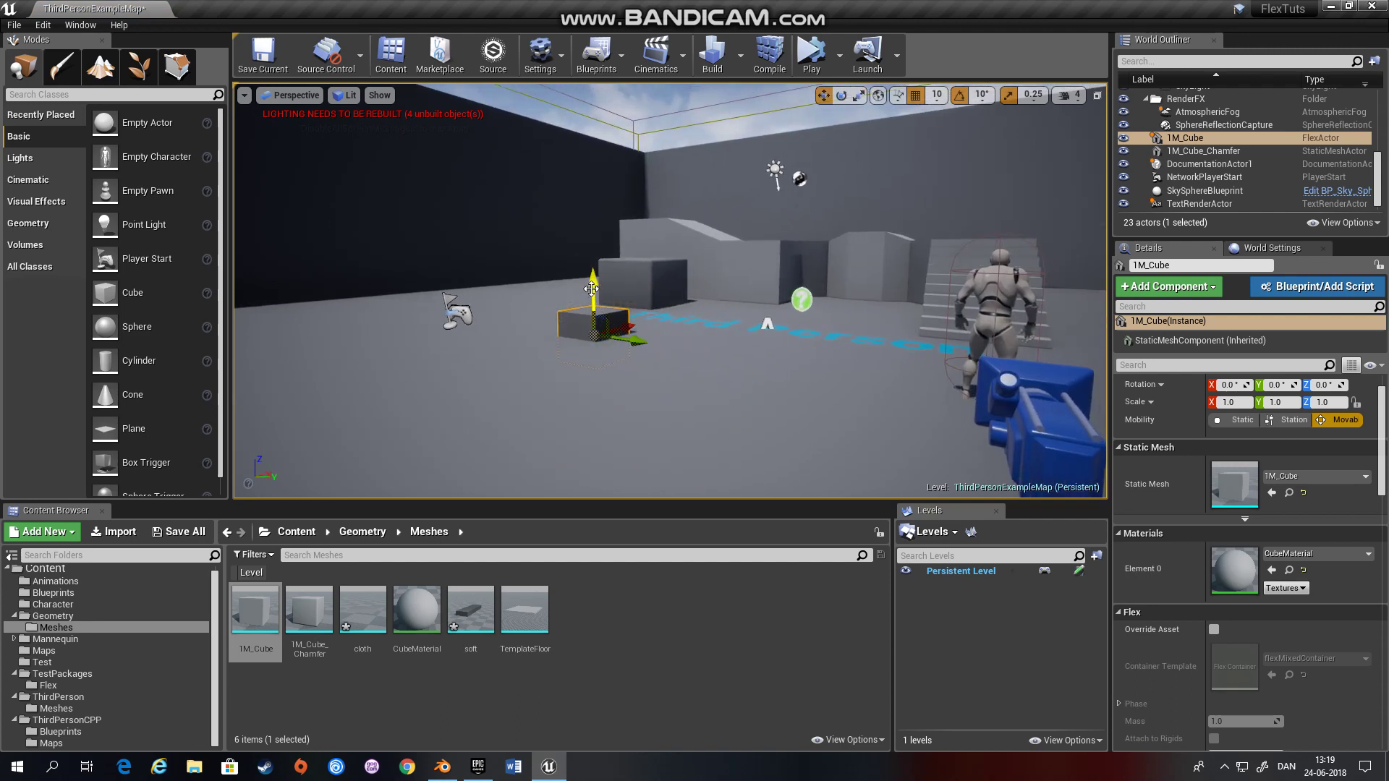
{"action": "left_click_drag", "start_coordinate": [591, 289], "coordinate": [591, 174]}
- Play the level in the selected viewport, run the character into the Flex cube to test it, and stop playing
{"action": "left_click", "coordinate": [840, 56]}
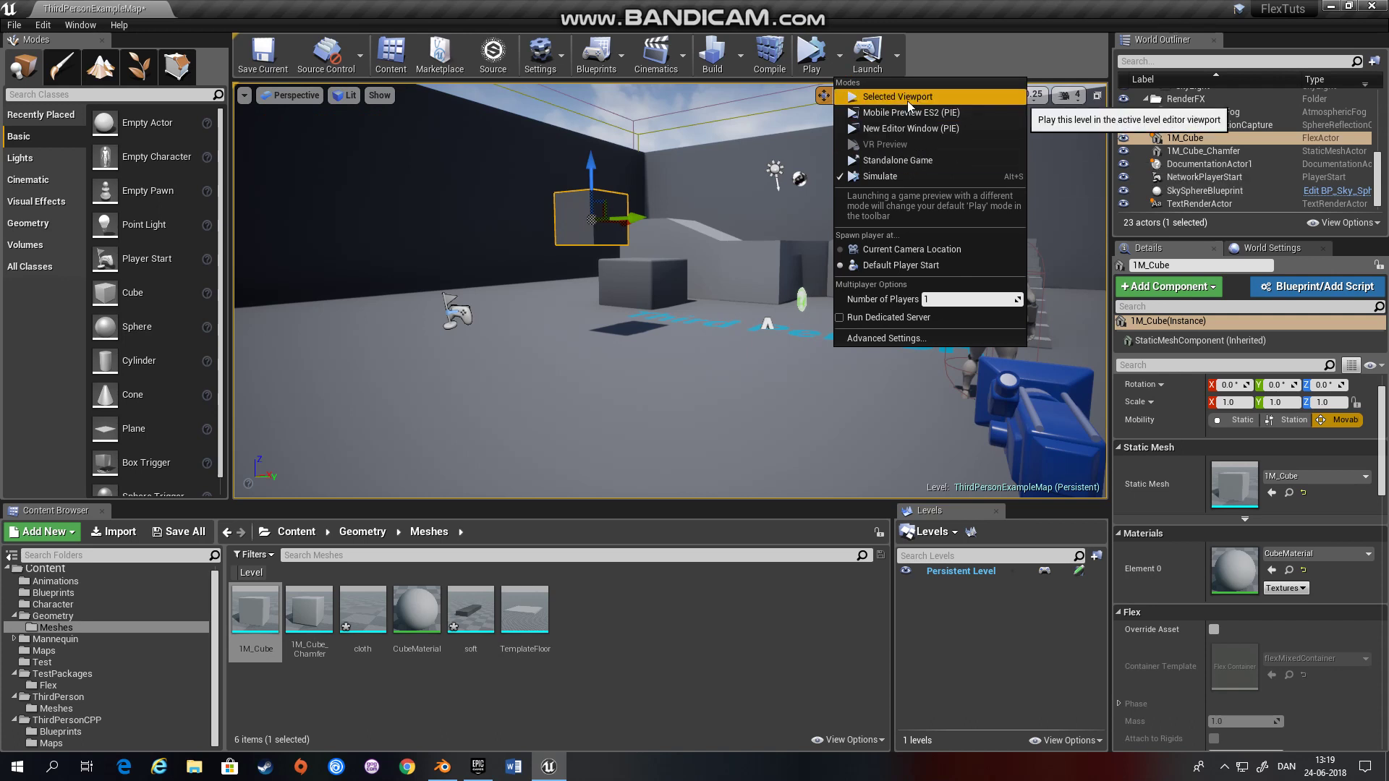
{"action": "left_click", "coordinate": [907, 98]}
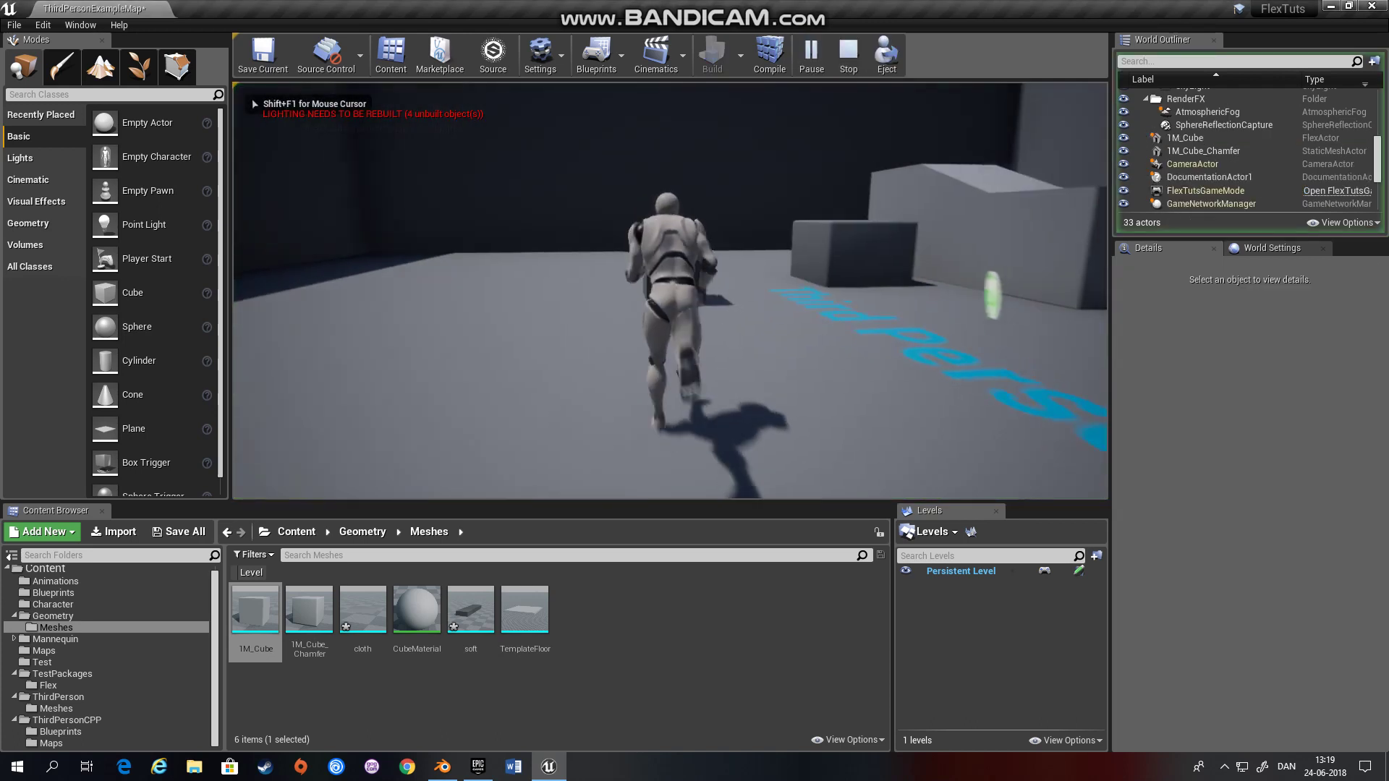
{"action": "key", "text": "w"}
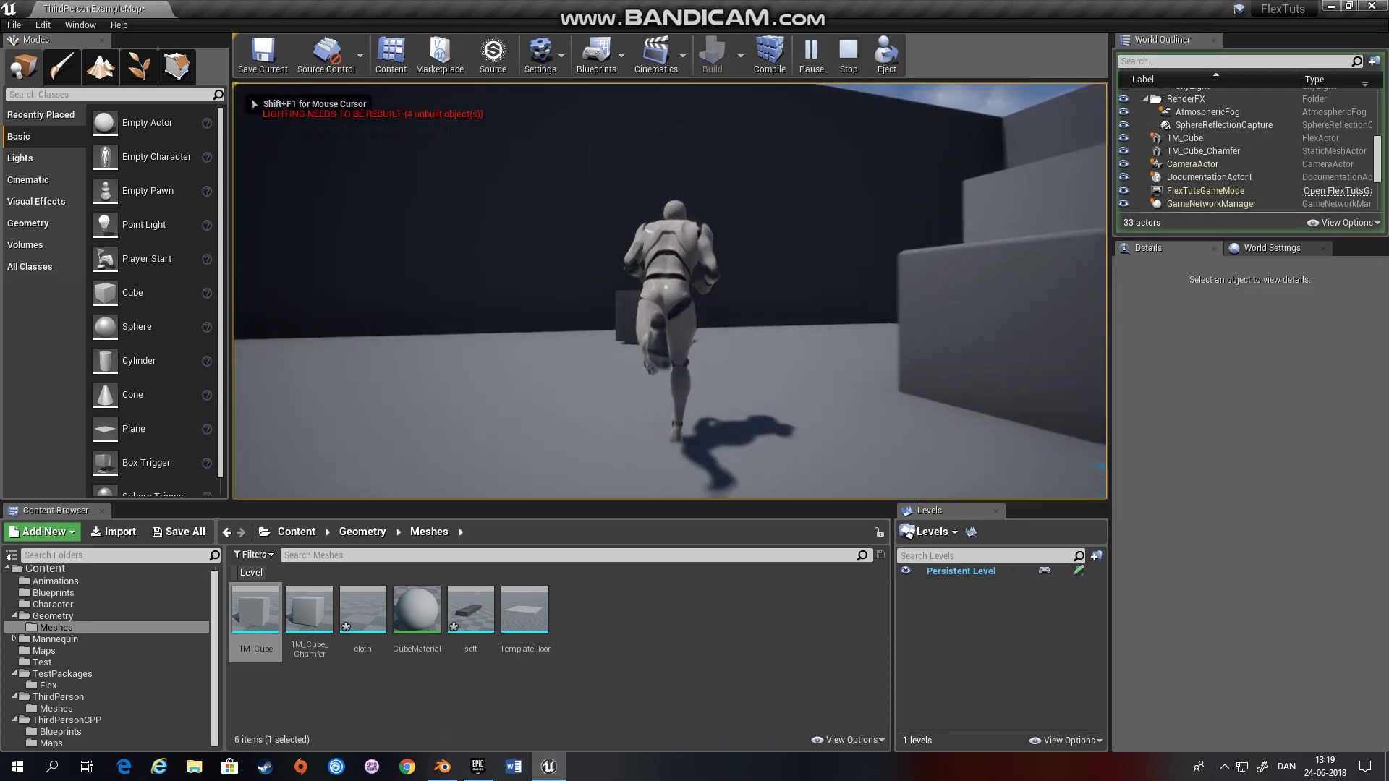
{"action": "key", "text": "w"}
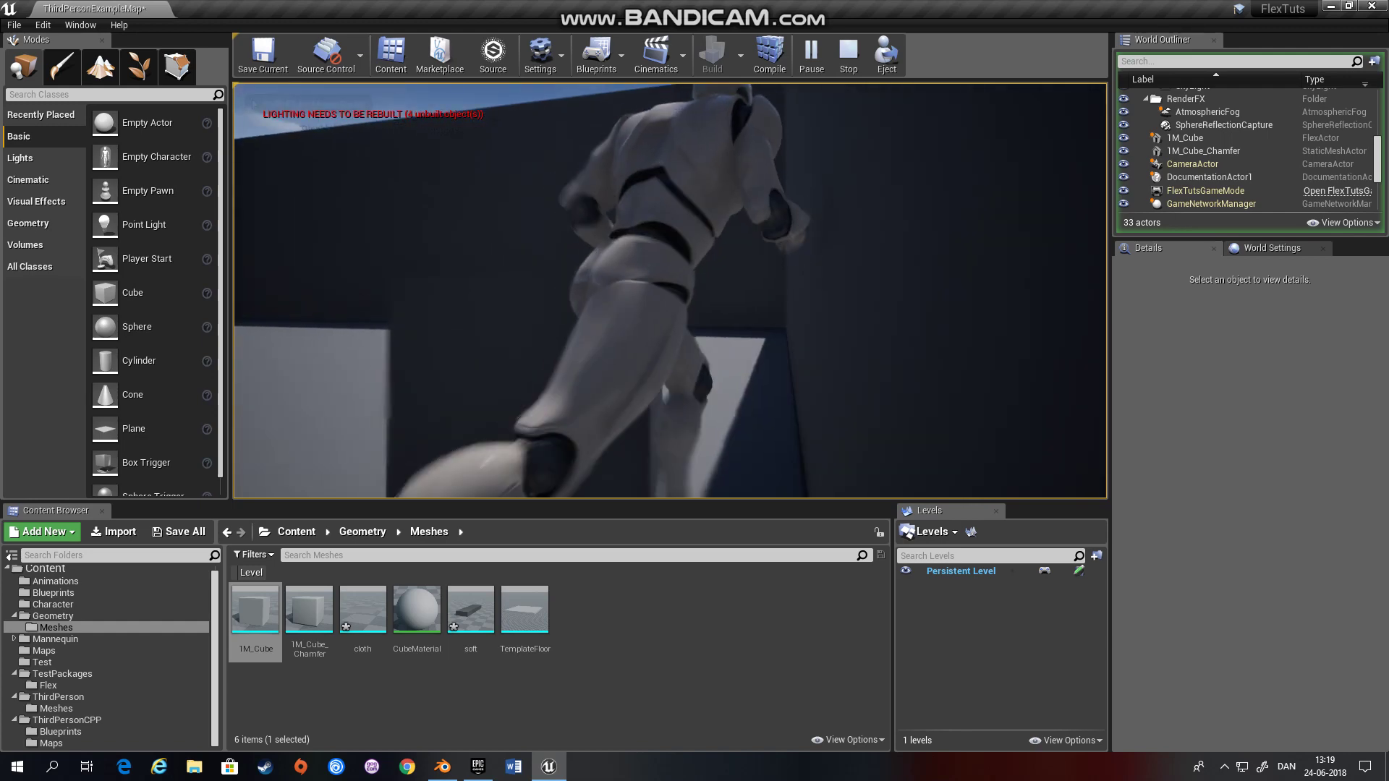
{"action": "key", "text": "w"}
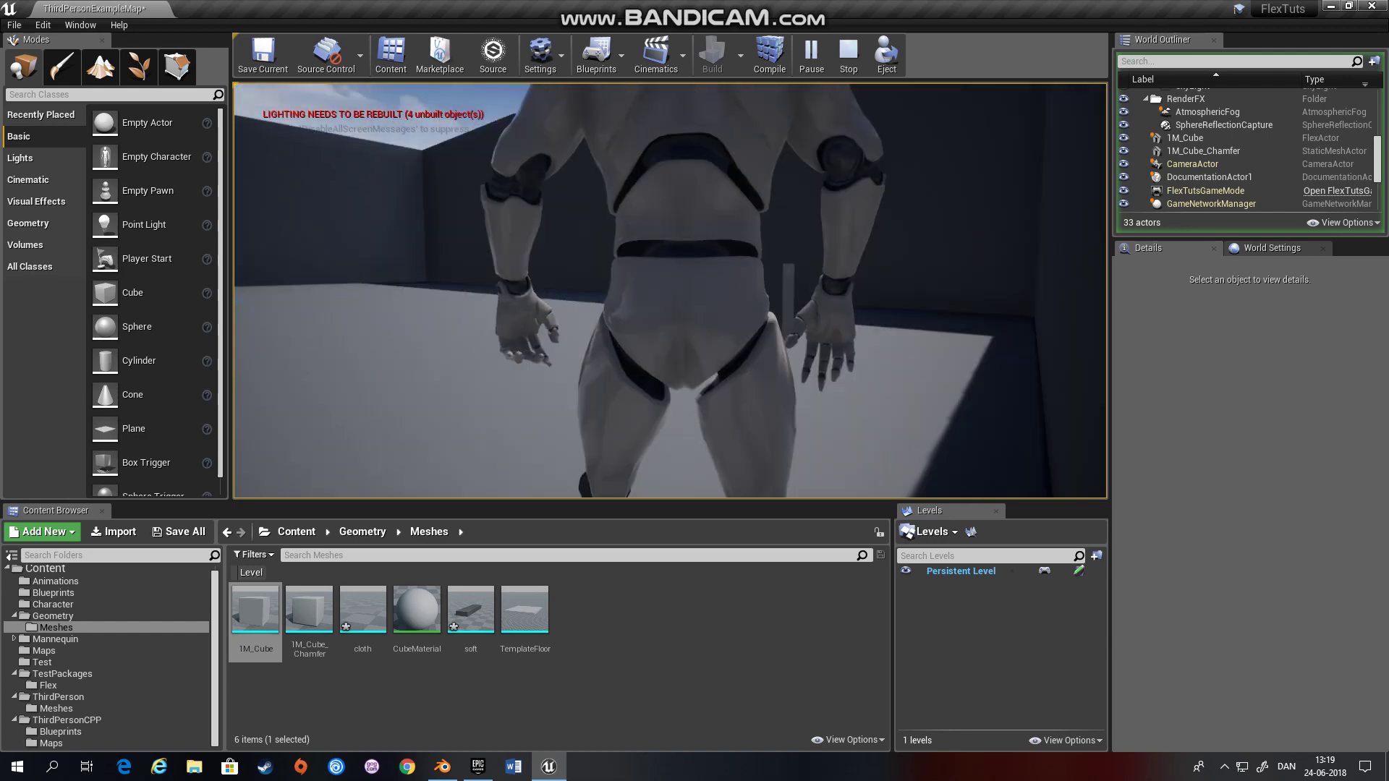
{"action": "key", "text": "w"}
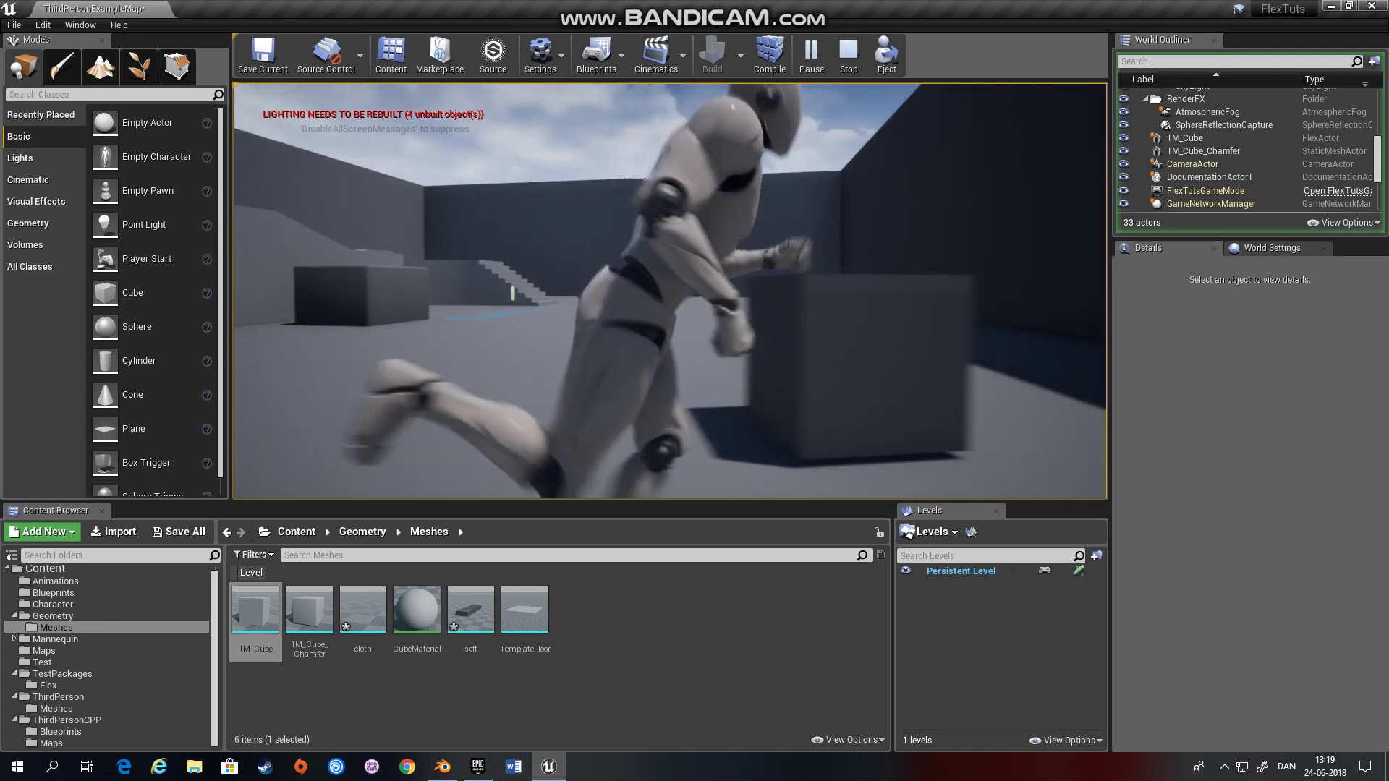
{"action": "key", "text": "w"}
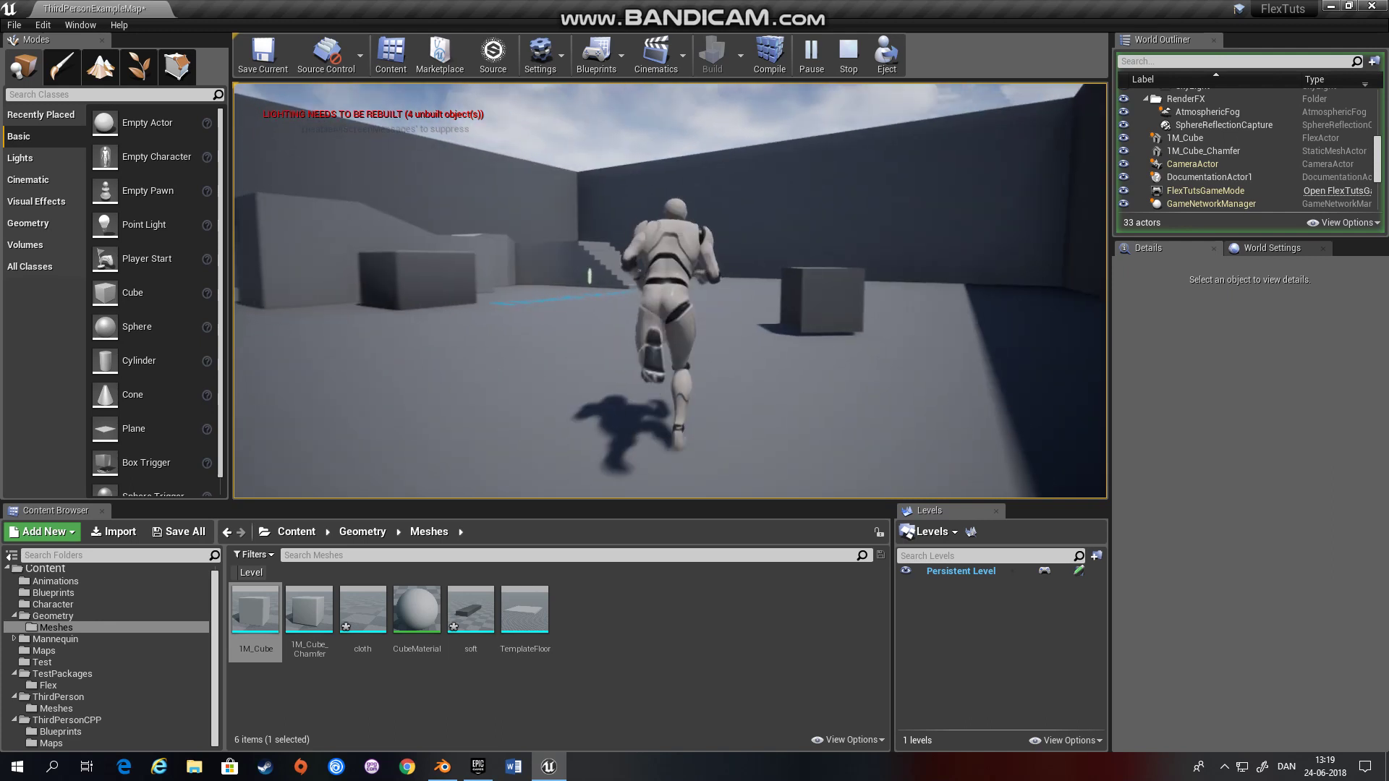
{"action": "key", "text": "w"}
{"action": "key", "text": "d"}
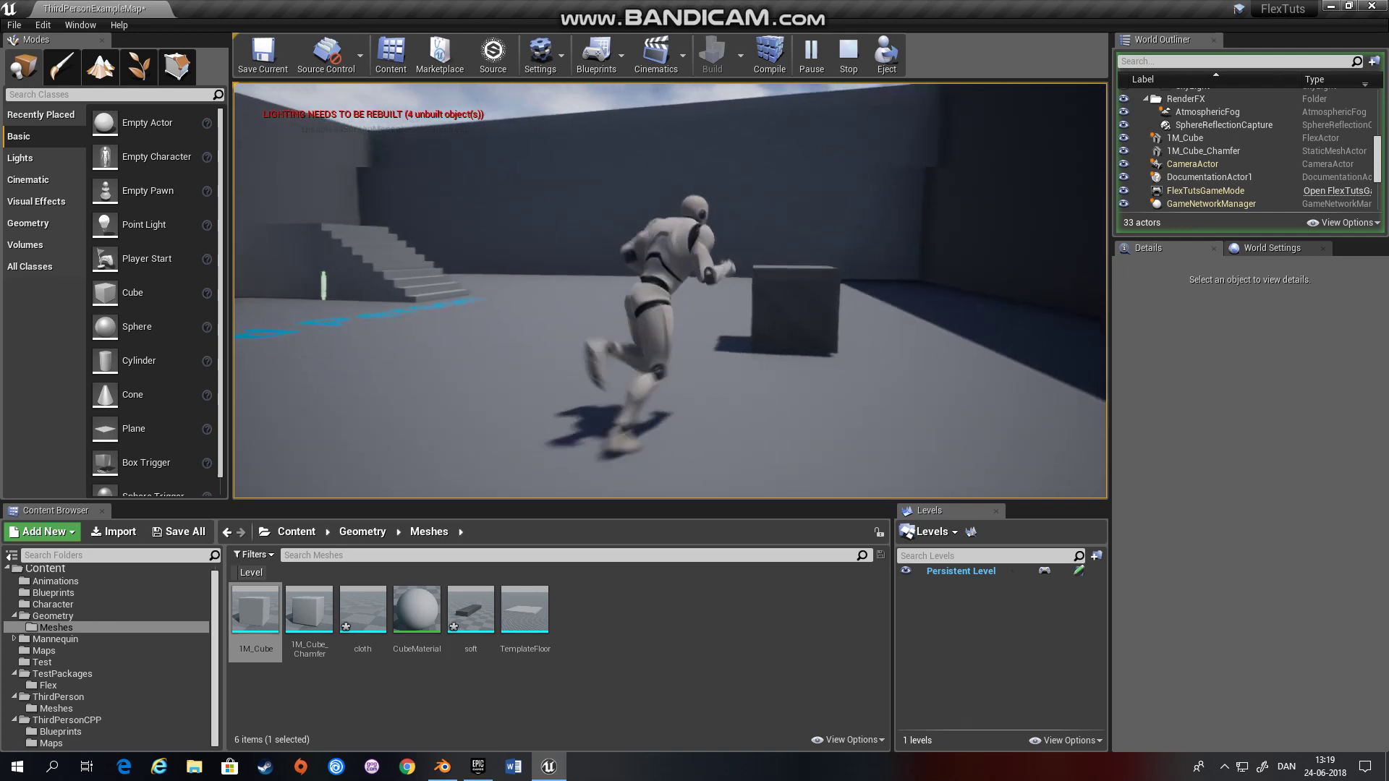
{"action": "key", "text": "w"}
{"action": "key", "text": "w"}
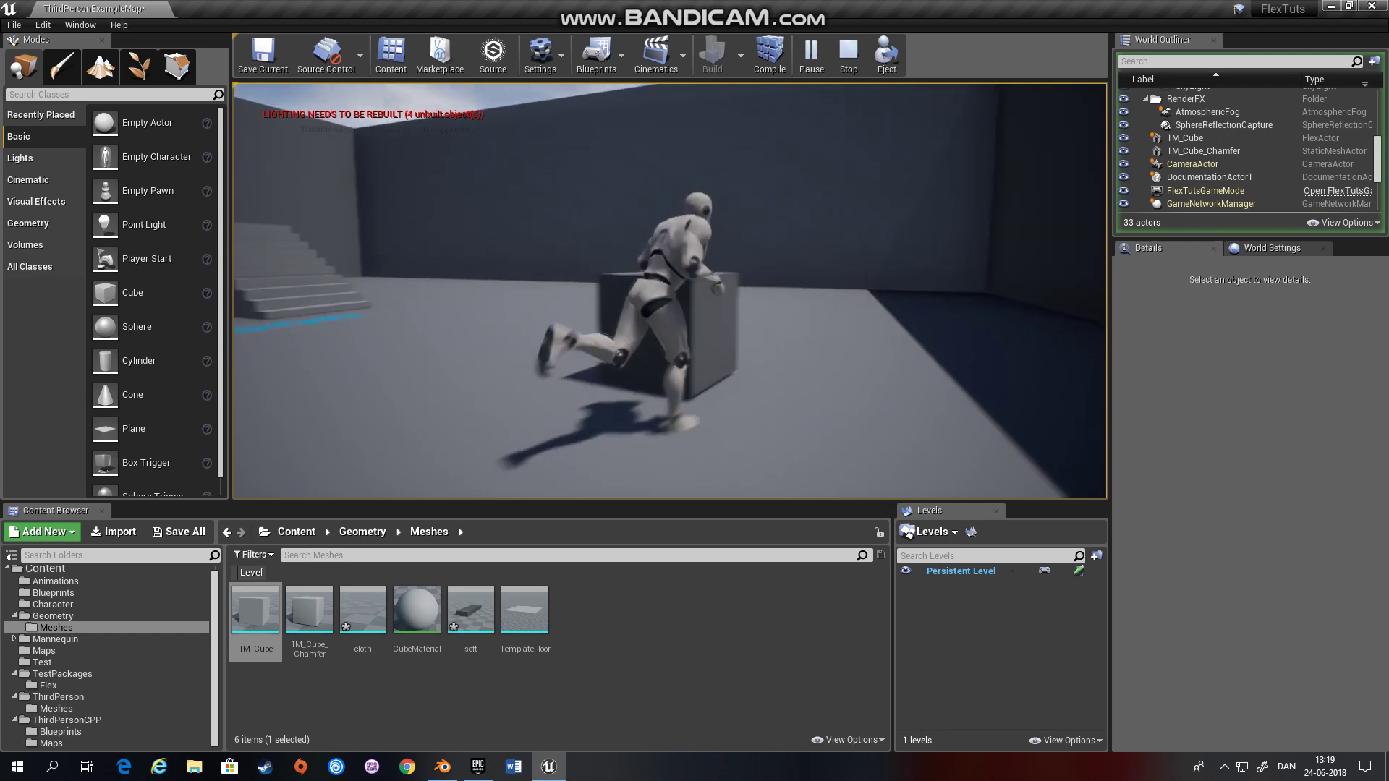
{"action": "key", "text": "Escape"}
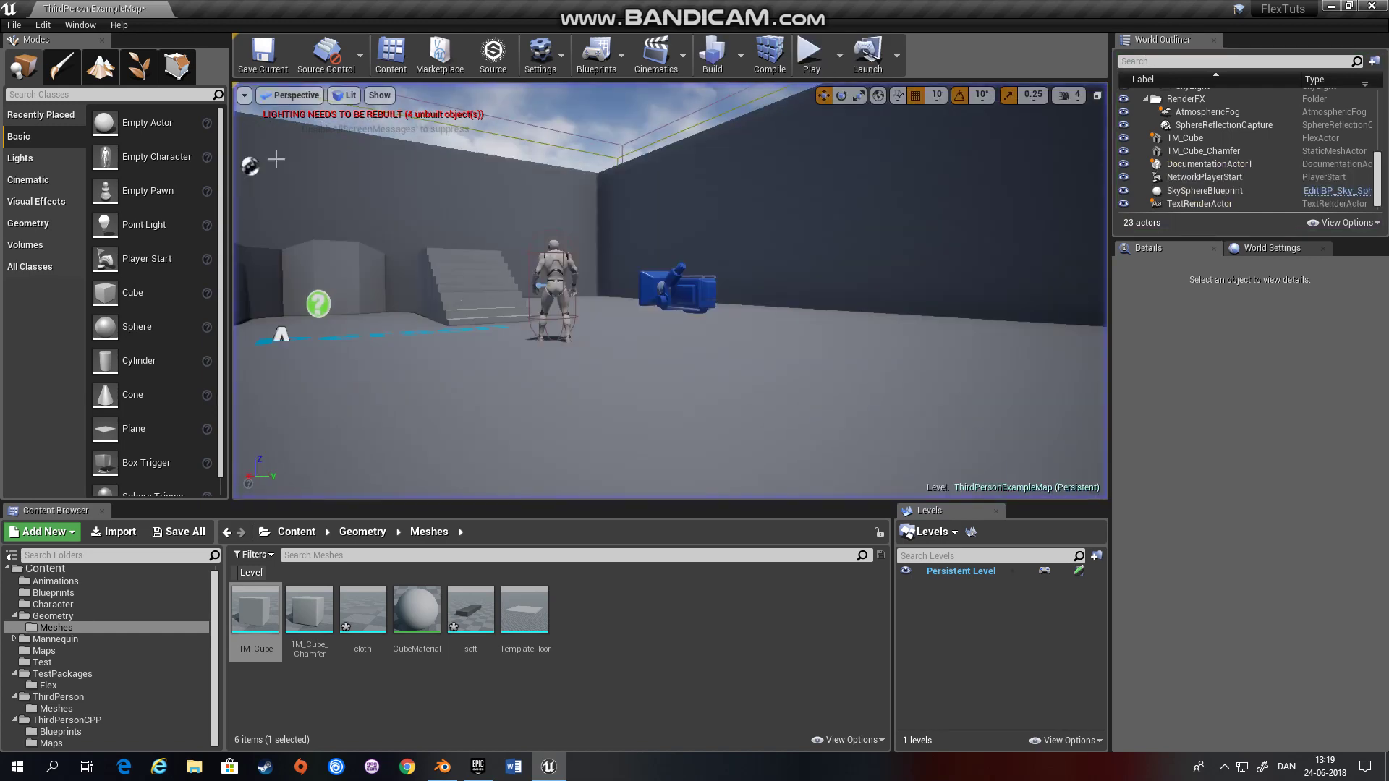
- Select the raised 1M_Cube actor in the level and examine its Flex and Physics settings
{"action": "right_click_drag", "start_coordinate": [669, 290], "coordinate": [453, 291]}
{"action": "key", "text": "w"}
{"action": "key", "text": "d"}
{"action": "right_click_drag", "start_coordinate": [481, 180], "coordinate": [480, 180]}
{"action": "left_click", "coordinate": [480, 180]}
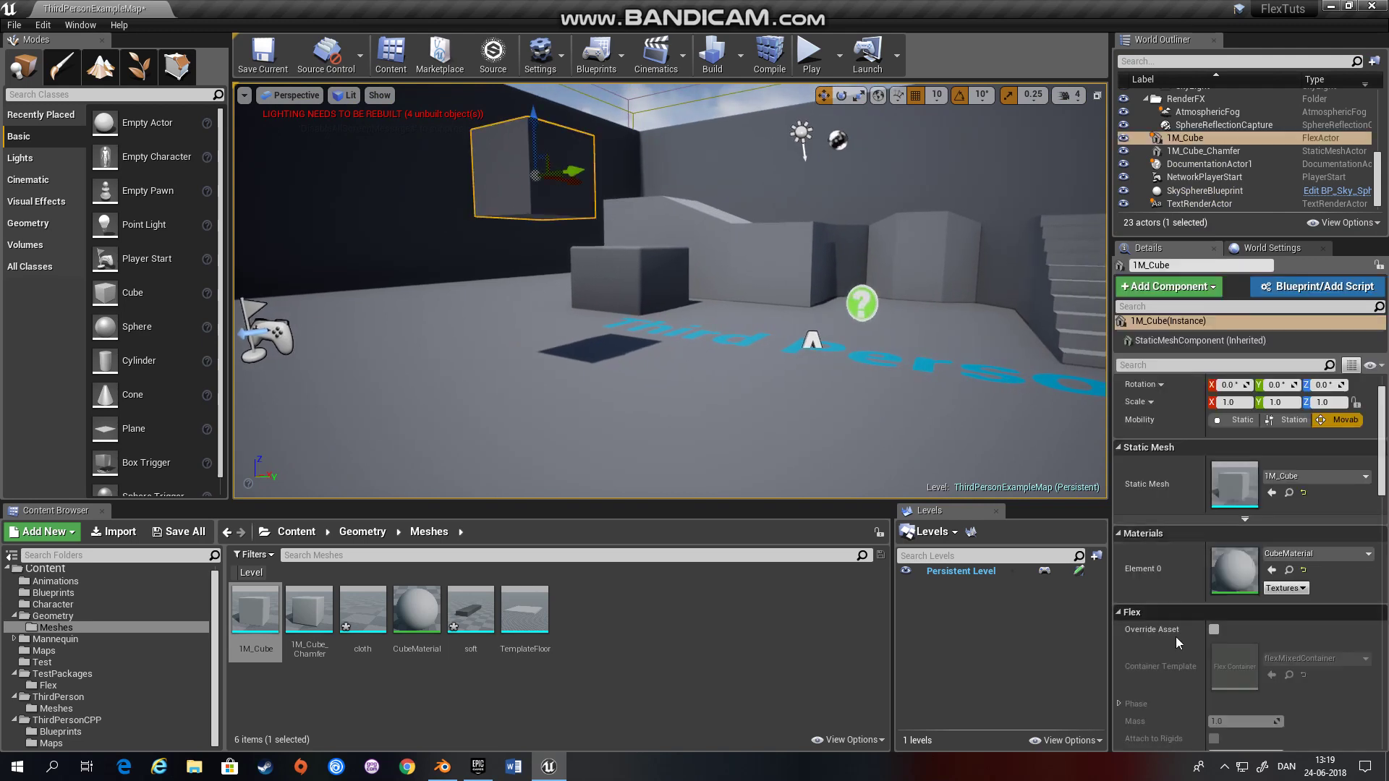
{"action": "scroll", "coordinate": [1165, 640], "scroll_direction": "down", "scroll_amount": 2}
{"action": "scroll", "coordinate": [1140, 508], "scroll_direction": "down", "scroll_amount": 5}
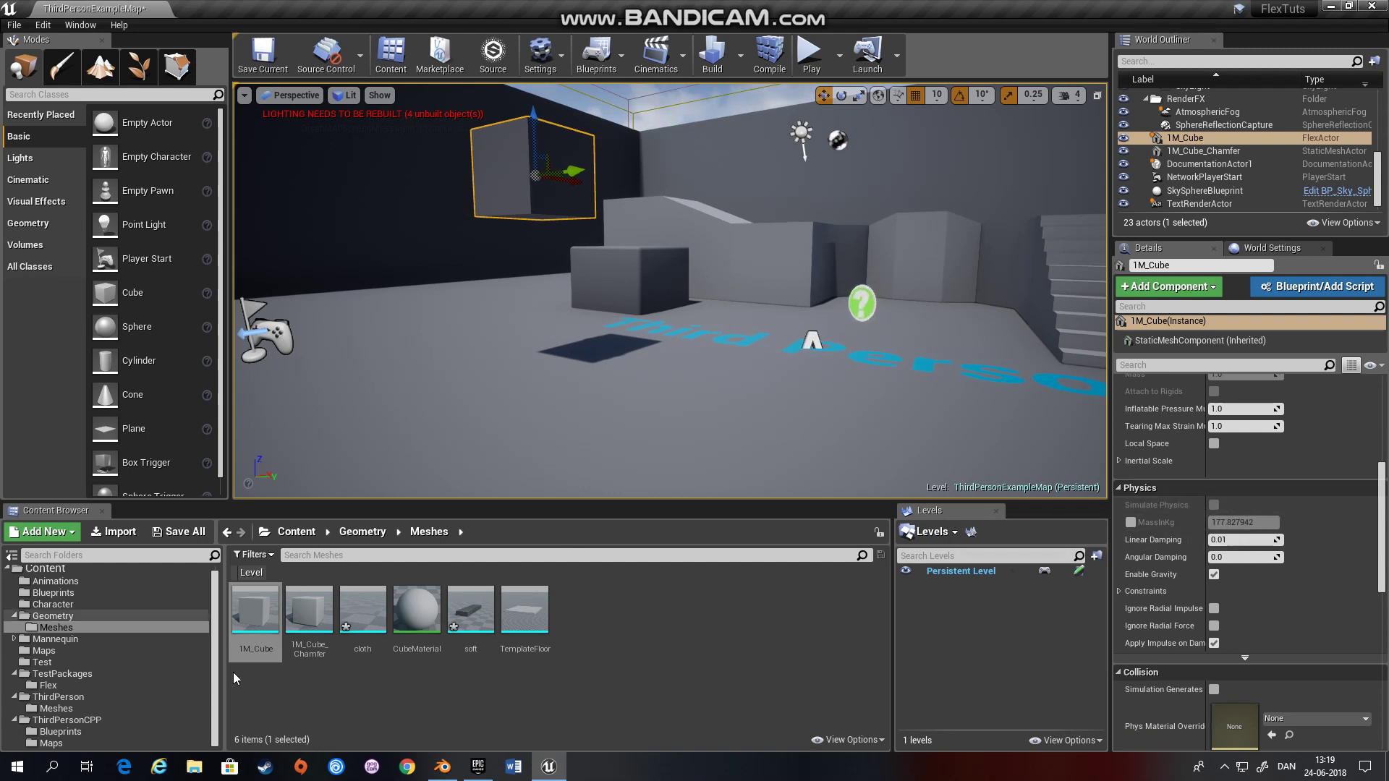
- Open the cloth mesh and assign a Flex Cloth Asset as its Flex asset
{"action": "double_click", "coordinate": [363, 611]}
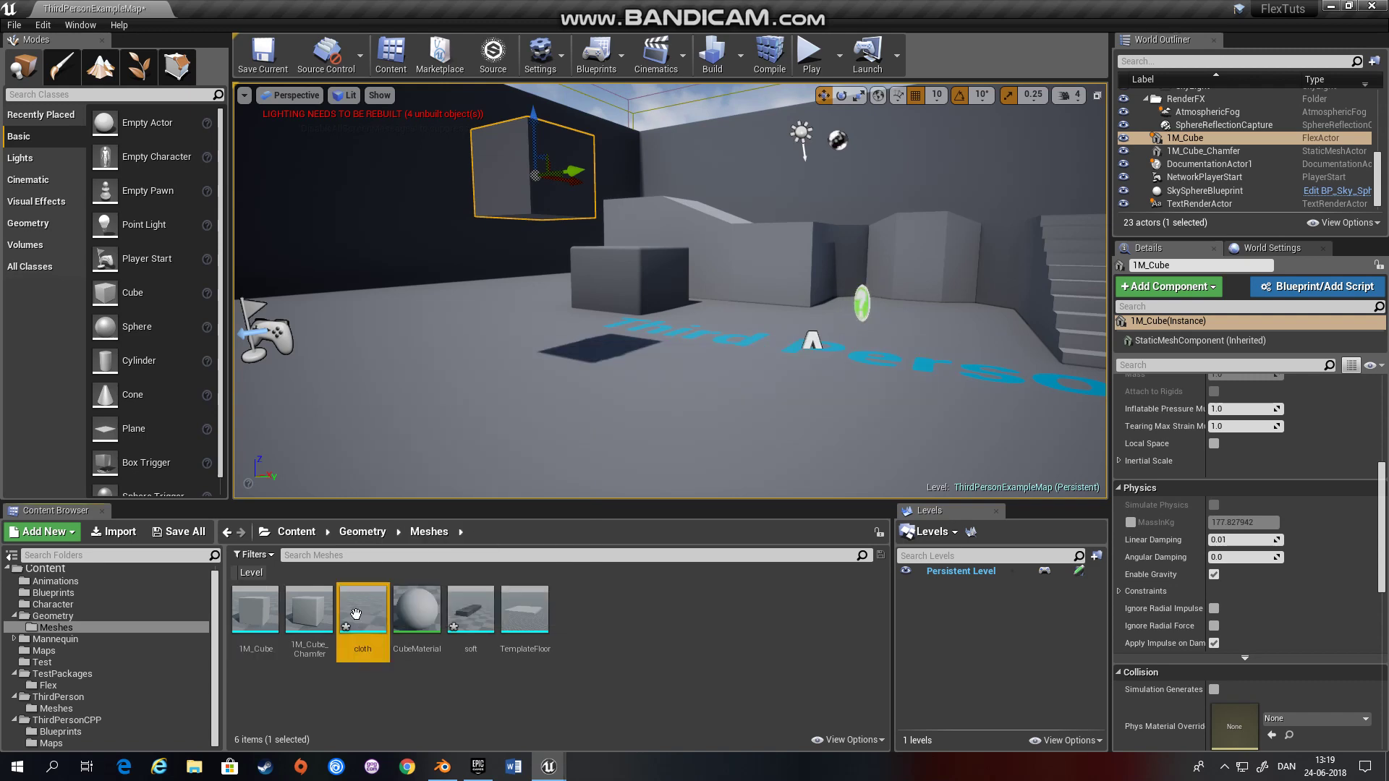
{"action": "left_click_drag", "start_coordinate": [665, 432], "coordinate": [768, 392]}
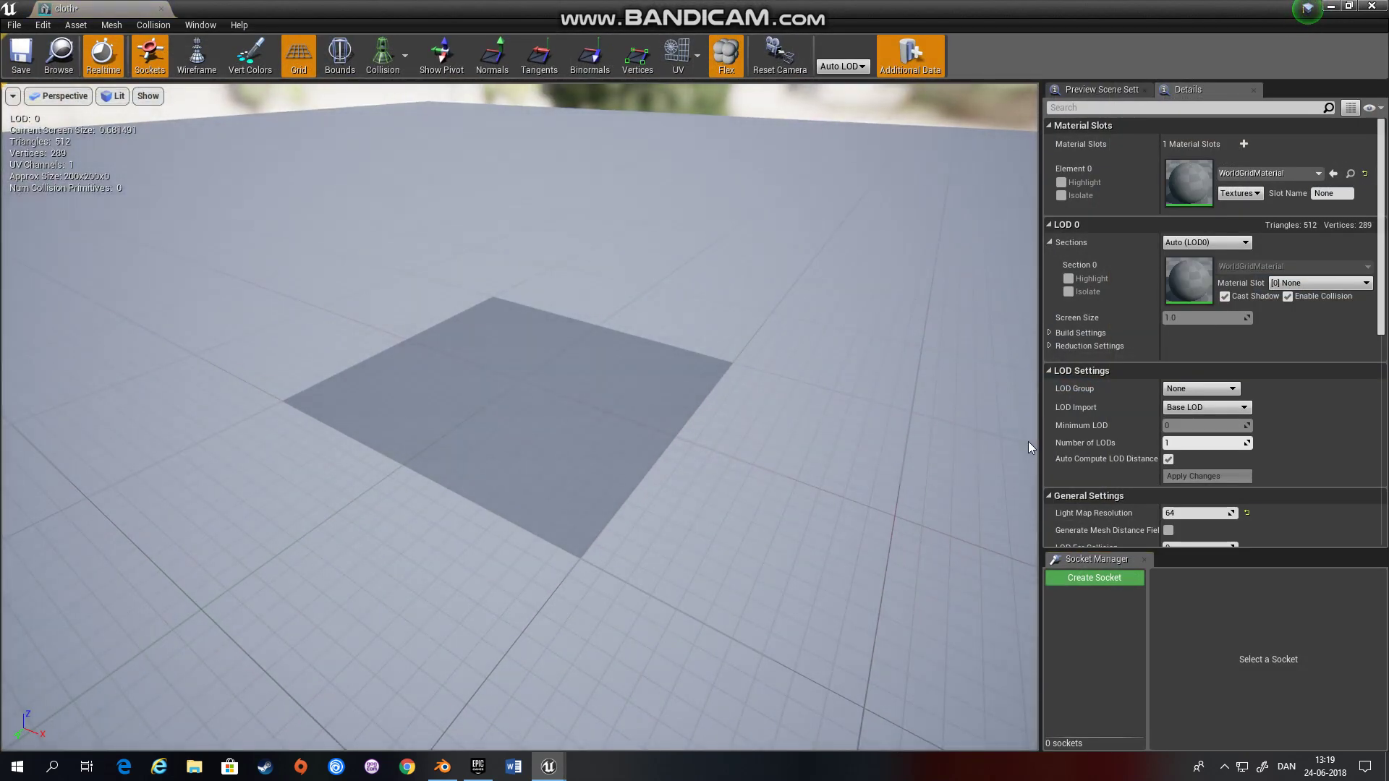
{"action": "scroll", "coordinate": [1092, 462], "scroll_direction": "down", "scroll_amount": 10}
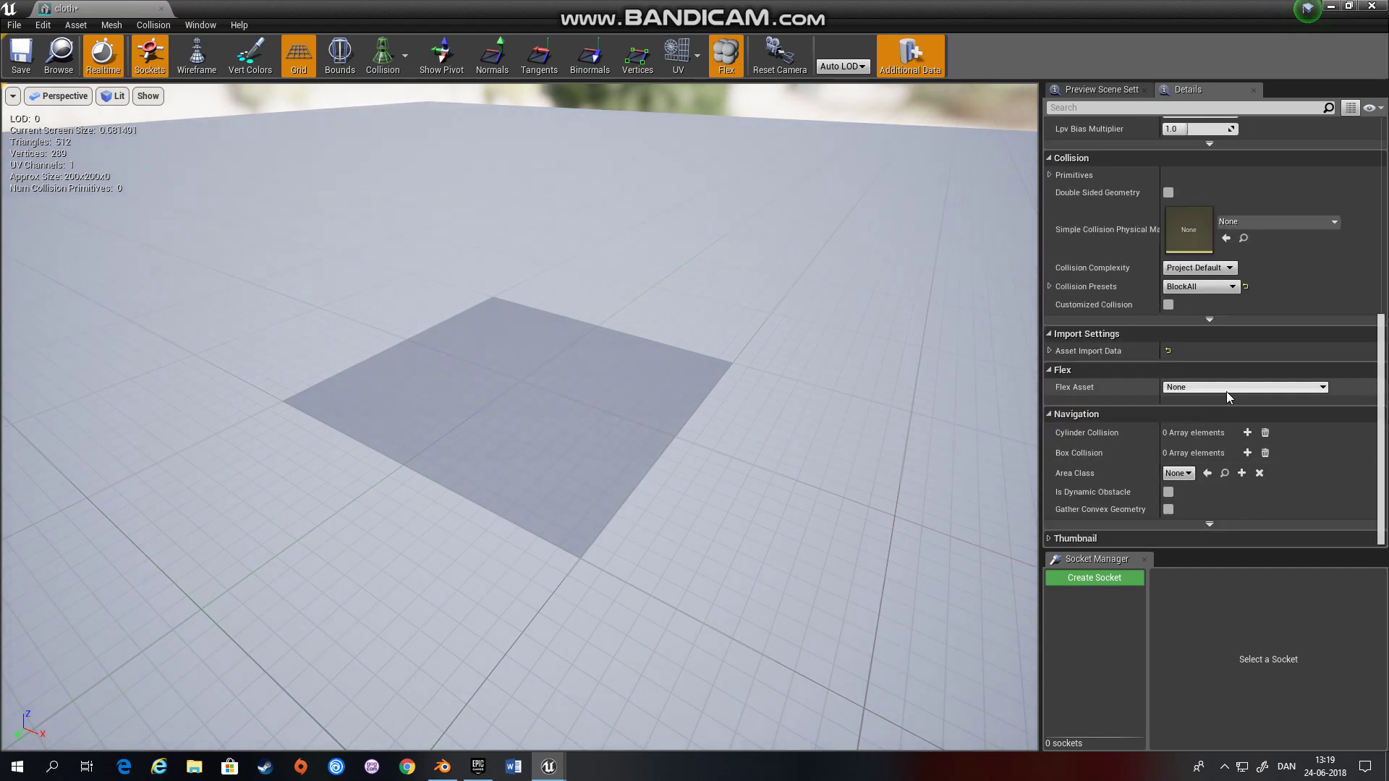
{"action": "left_click", "coordinate": [1226, 393]}
{"action": "left_click", "coordinate": [1264, 436]}
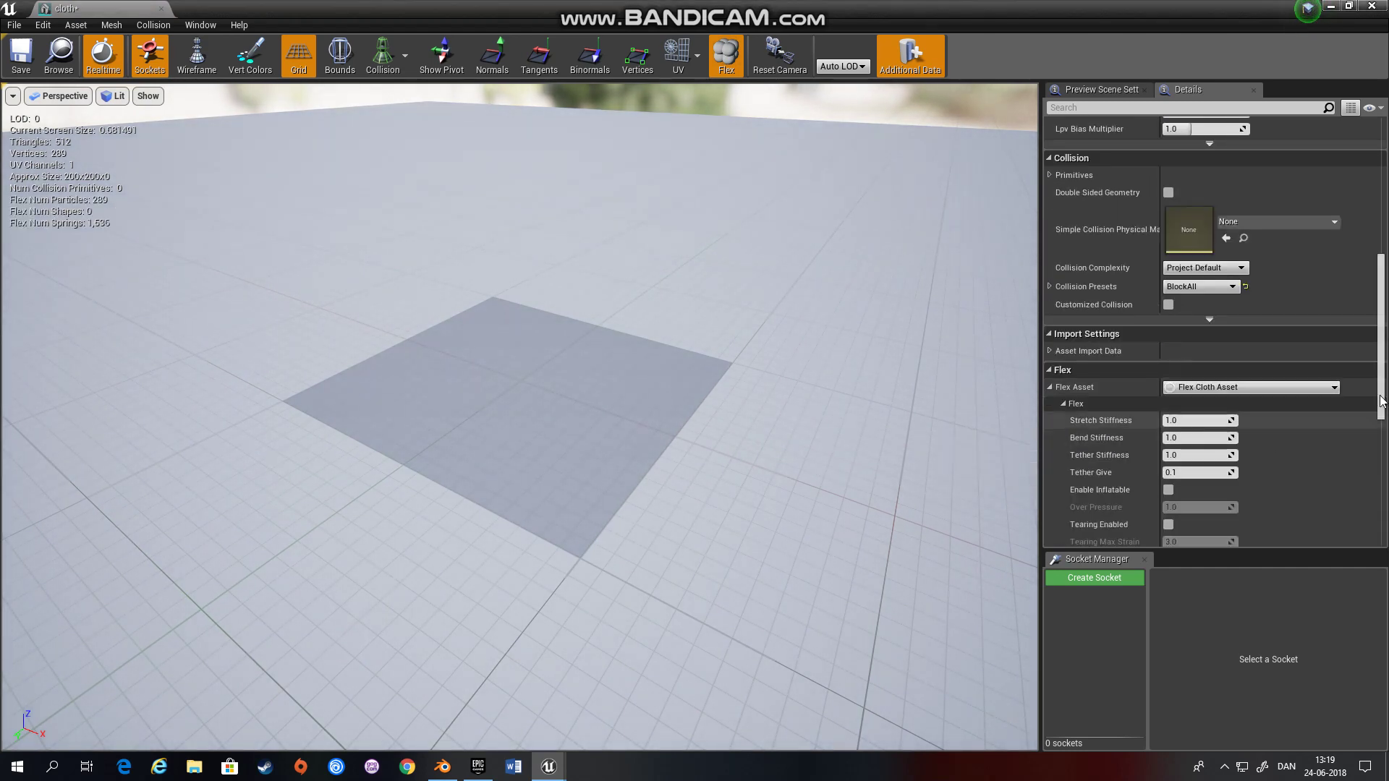
- Review the cloth's stiffness and tearing settings and set its Container Template to flexMixedContainer
{"action": "scroll", "coordinate": [1137, 450], "scroll_direction": "down", "scroll_amount": 2}
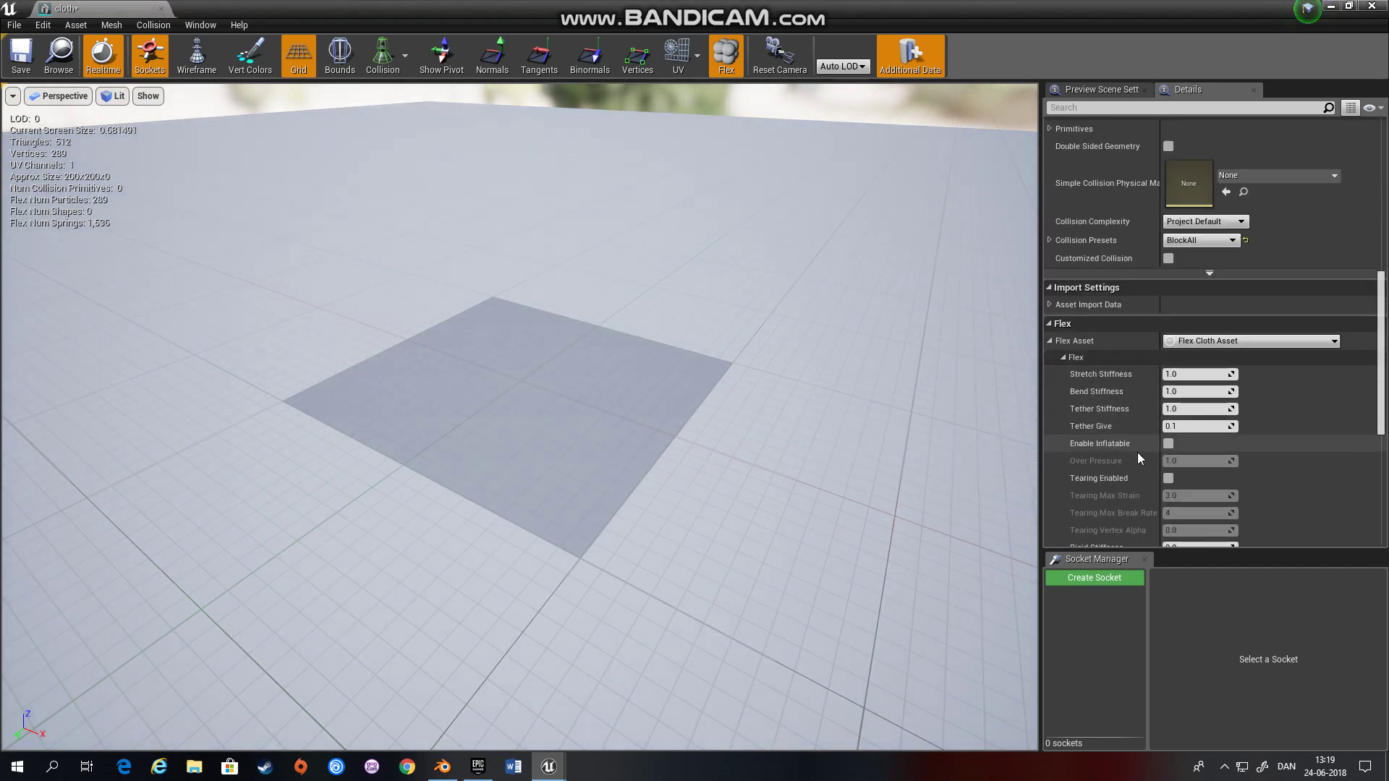
{"action": "scroll", "coordinate": [1137, 452], "scroll_direction": "down", "scroll_amount": 5}
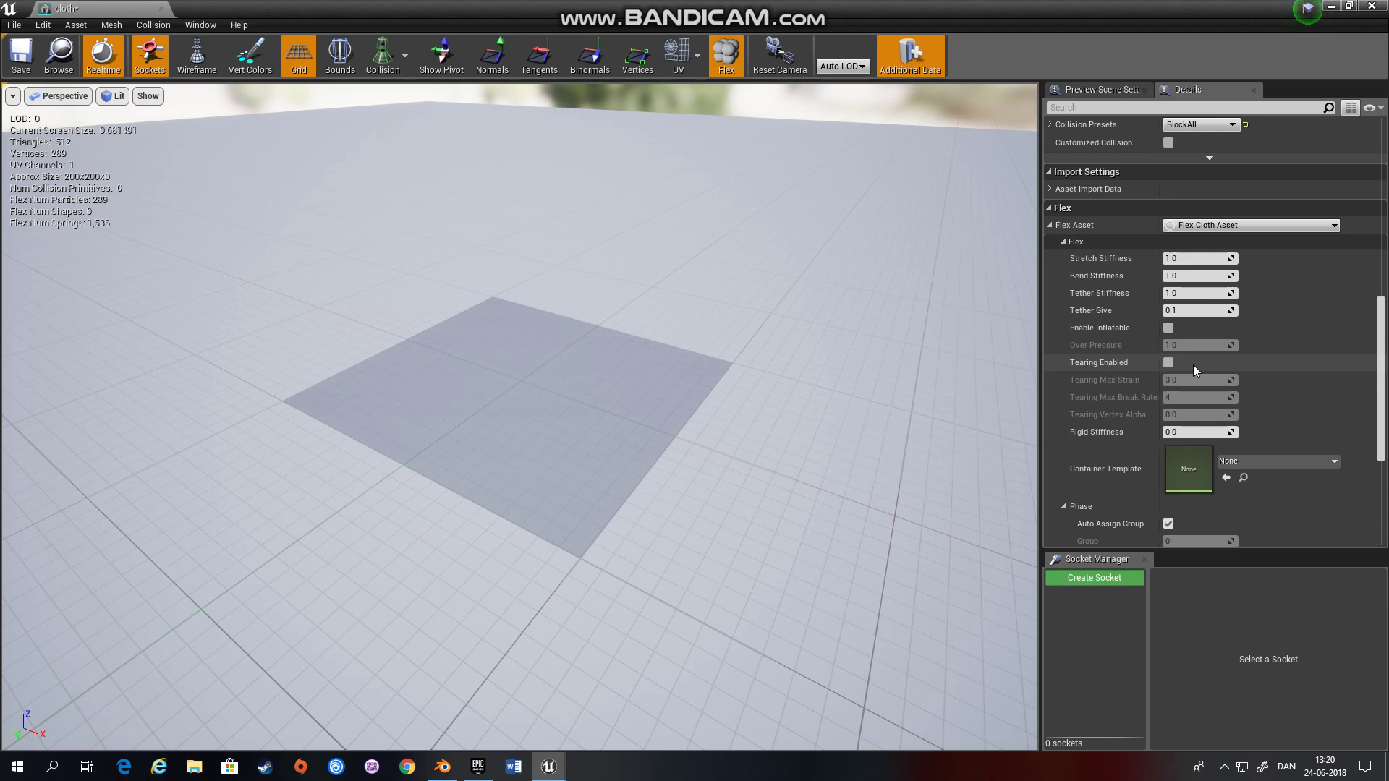
{"action": "scroll", "coordinate": [1158, 391], "scroll_direction": "down", "scroll_amount": 2}
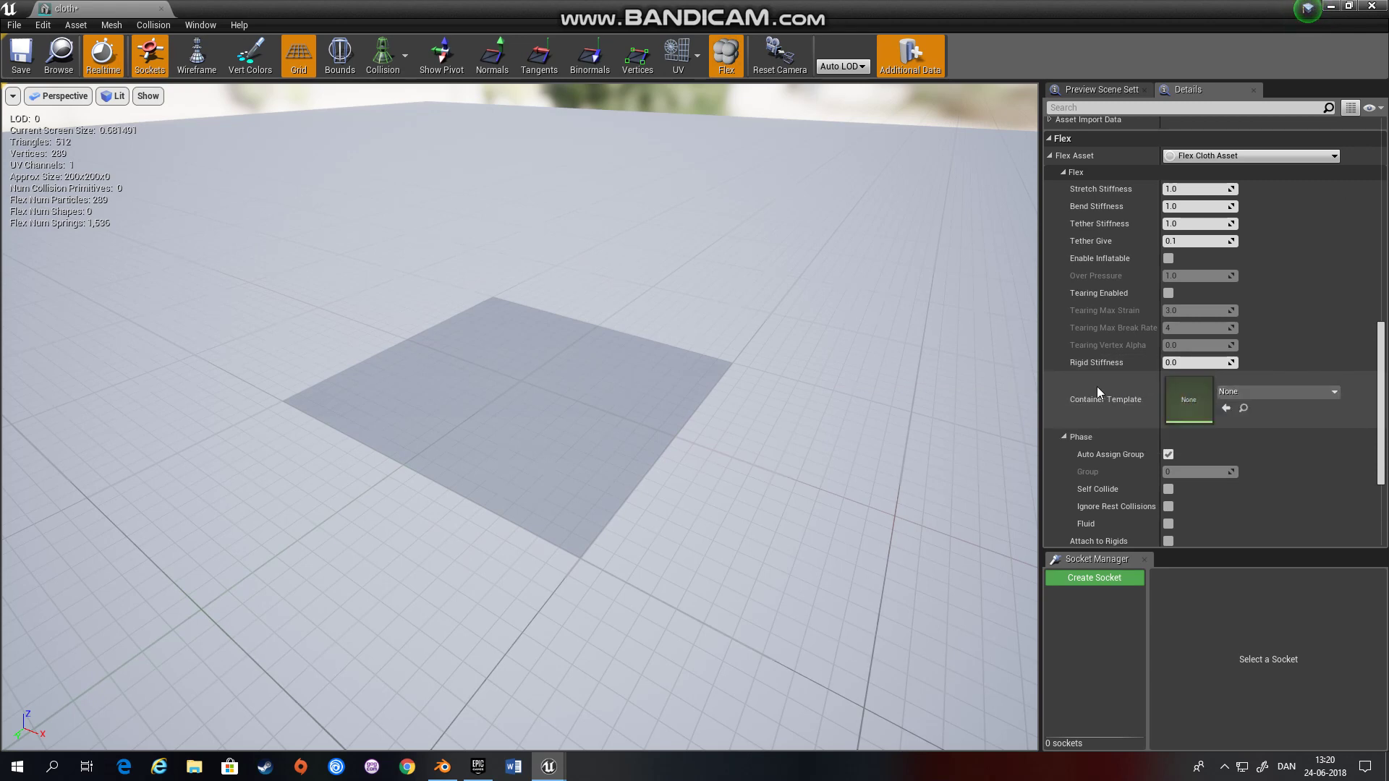
{"action": "left_click", "coordinate": [1255, 395]}
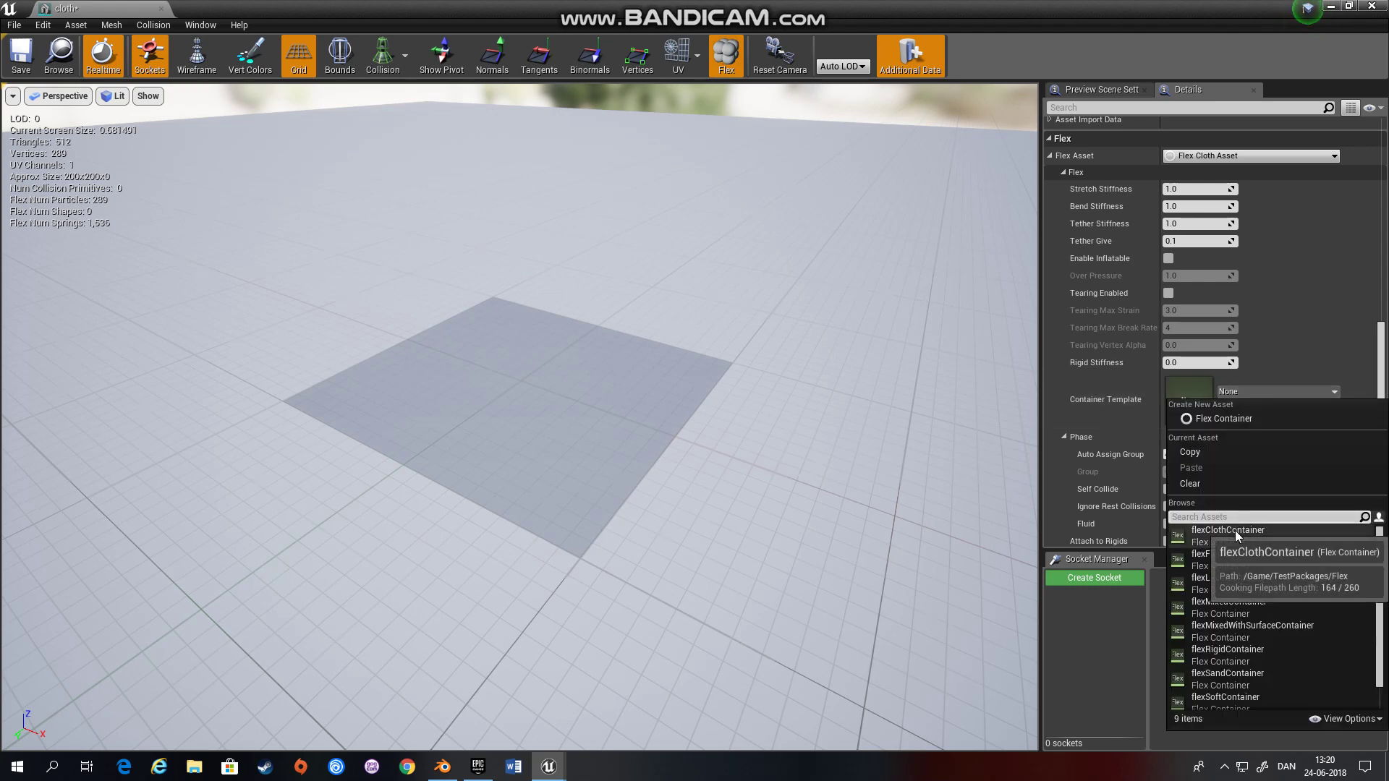
{"action": "left_click", "coordinate": [1223, 606]}
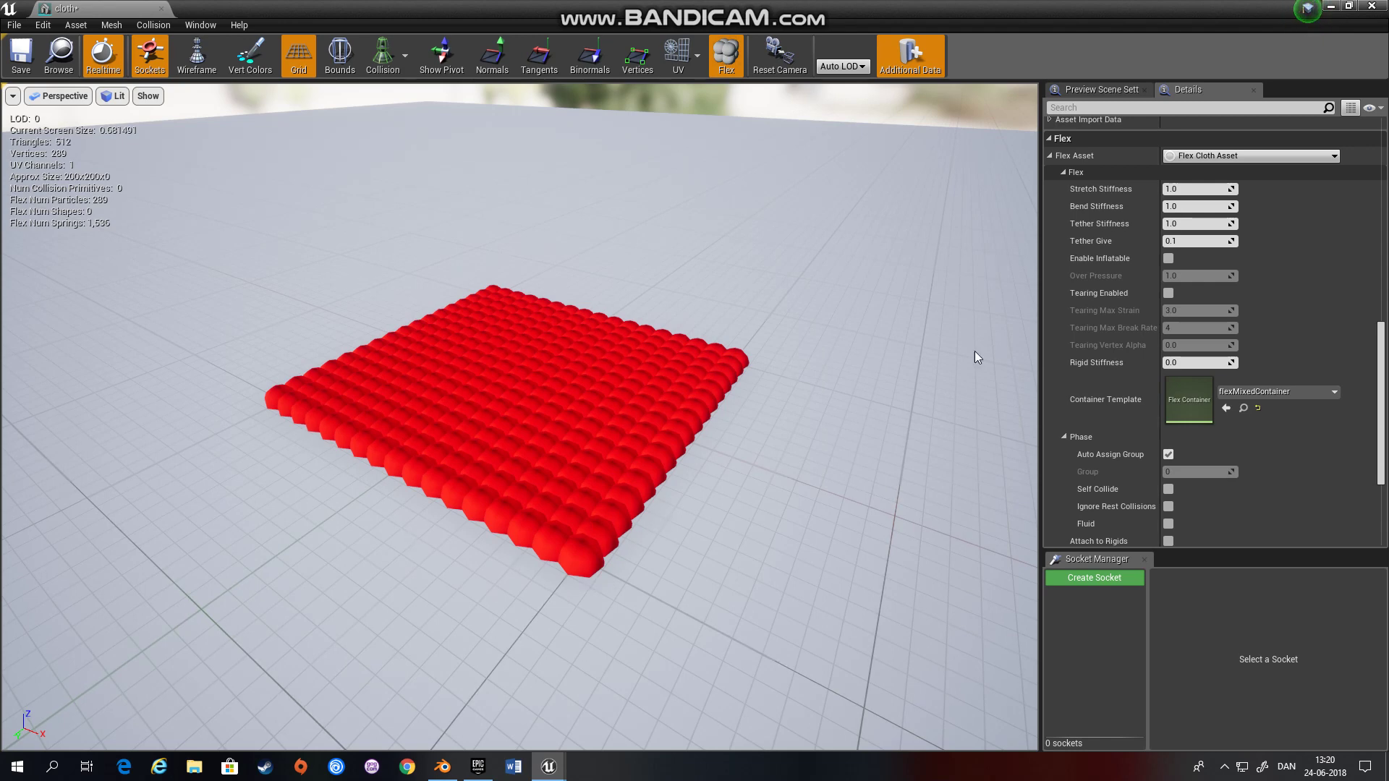
- Enable Attach to Rigids for the cloth mesh, save the asset and close its editor
{"action": "scroll", "coordinate": [1194, 406], "scroll_direction": "down", "scroll_amount": 3}
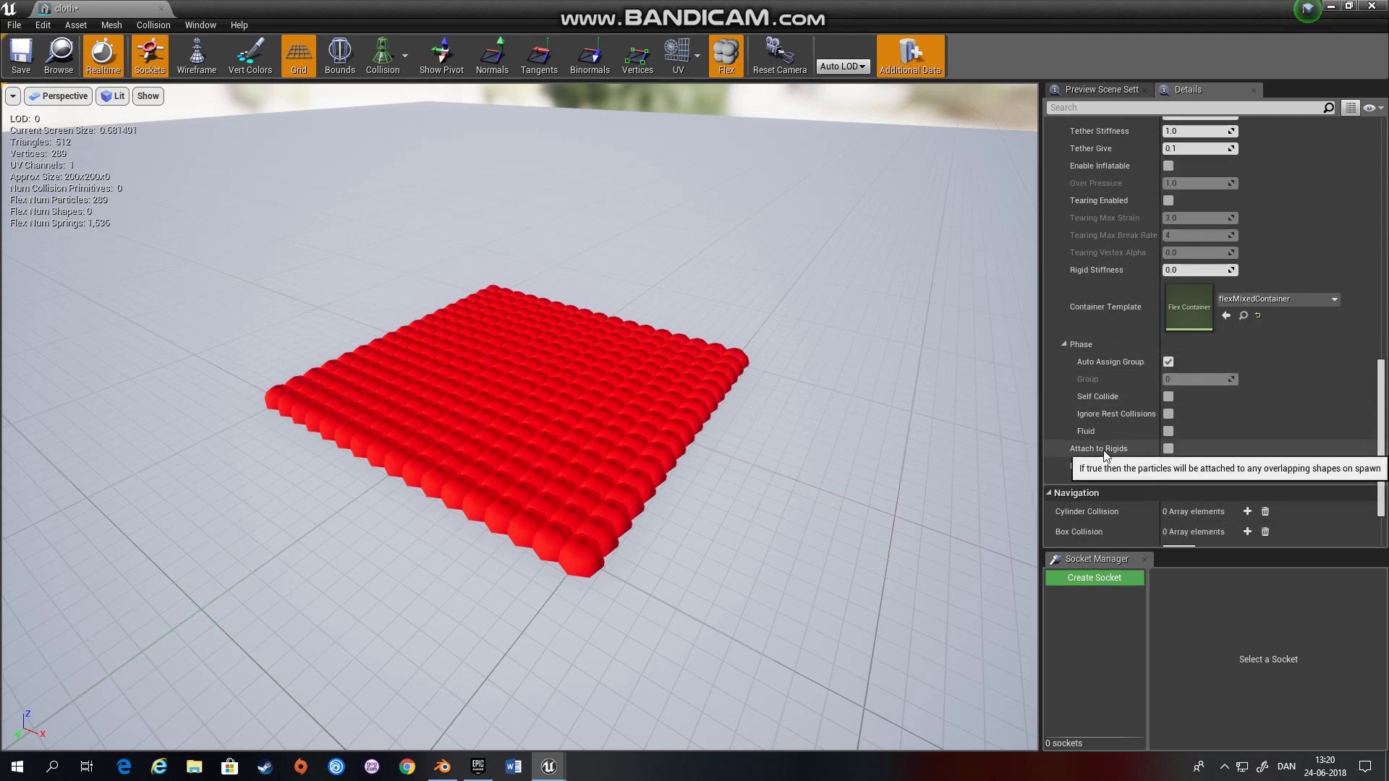
{"action": "left_click", "coordinate": [1168, 449]}
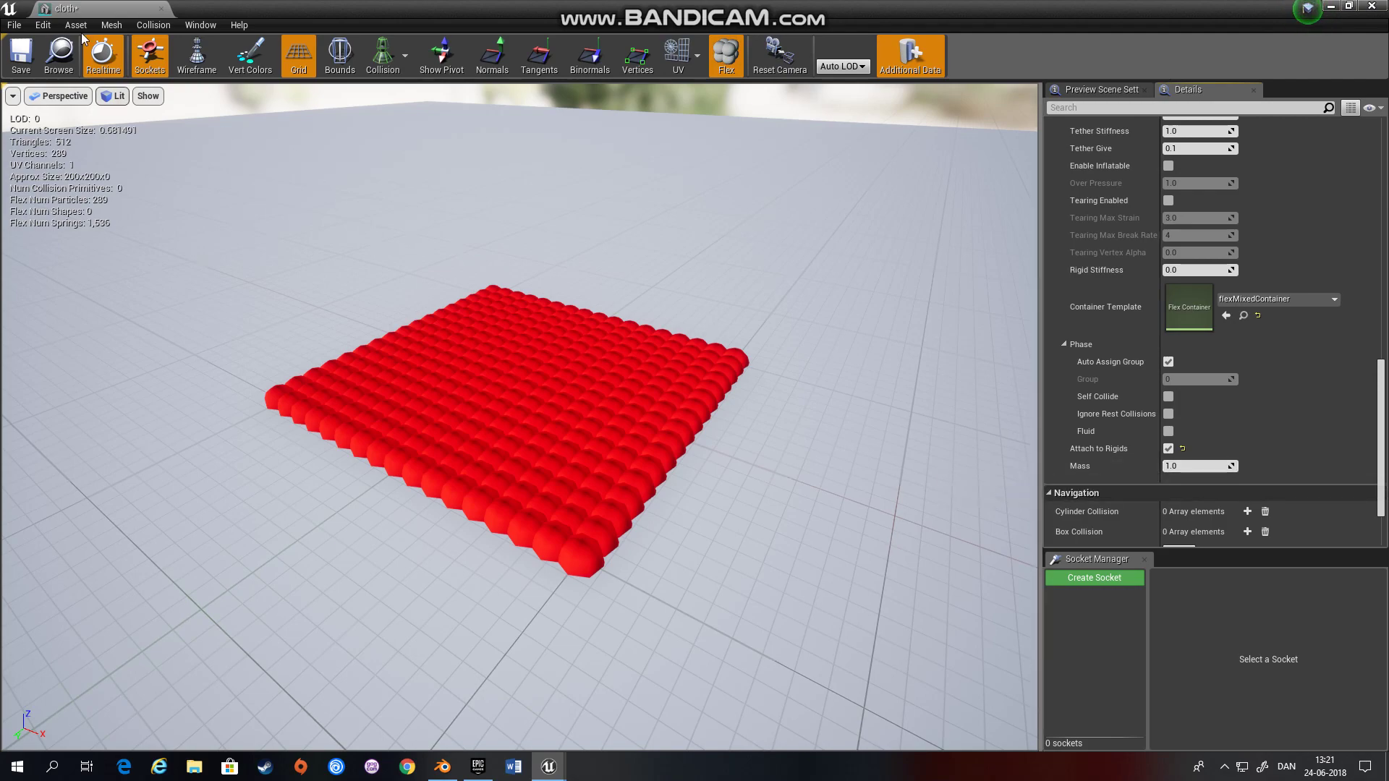
{"action": "left_click", "coordinate": [20, 59]}
{"action": "left_click", "coordinate": [162, 8]}
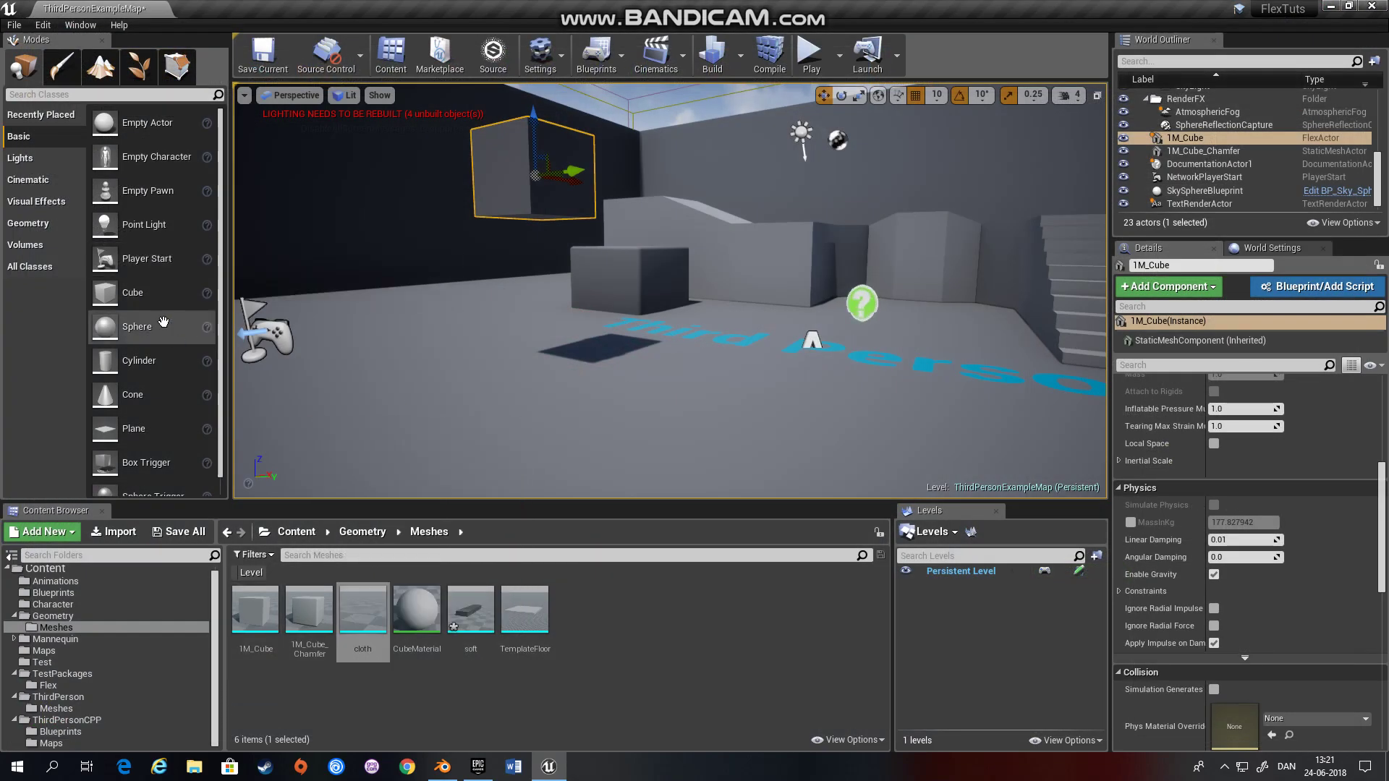
- Add a basic Cube to the level, raised above the floor and stretched into a wide block
{"action": "left_click_drag", "start_coordinate": [132, 293], "coordinate": [364, 405]}
{"action": "key", "text": "s"}
{"action": "right_click_drag", "start_coordinate": [364, 405], "coordinate": [267, 402]}
{"action": "left_click_drag", "start_coordinate": [560, 343], "coordinate": [550, 229]}
{"action": "key", "text": "e"}
{"action": "key", "text": "r"}
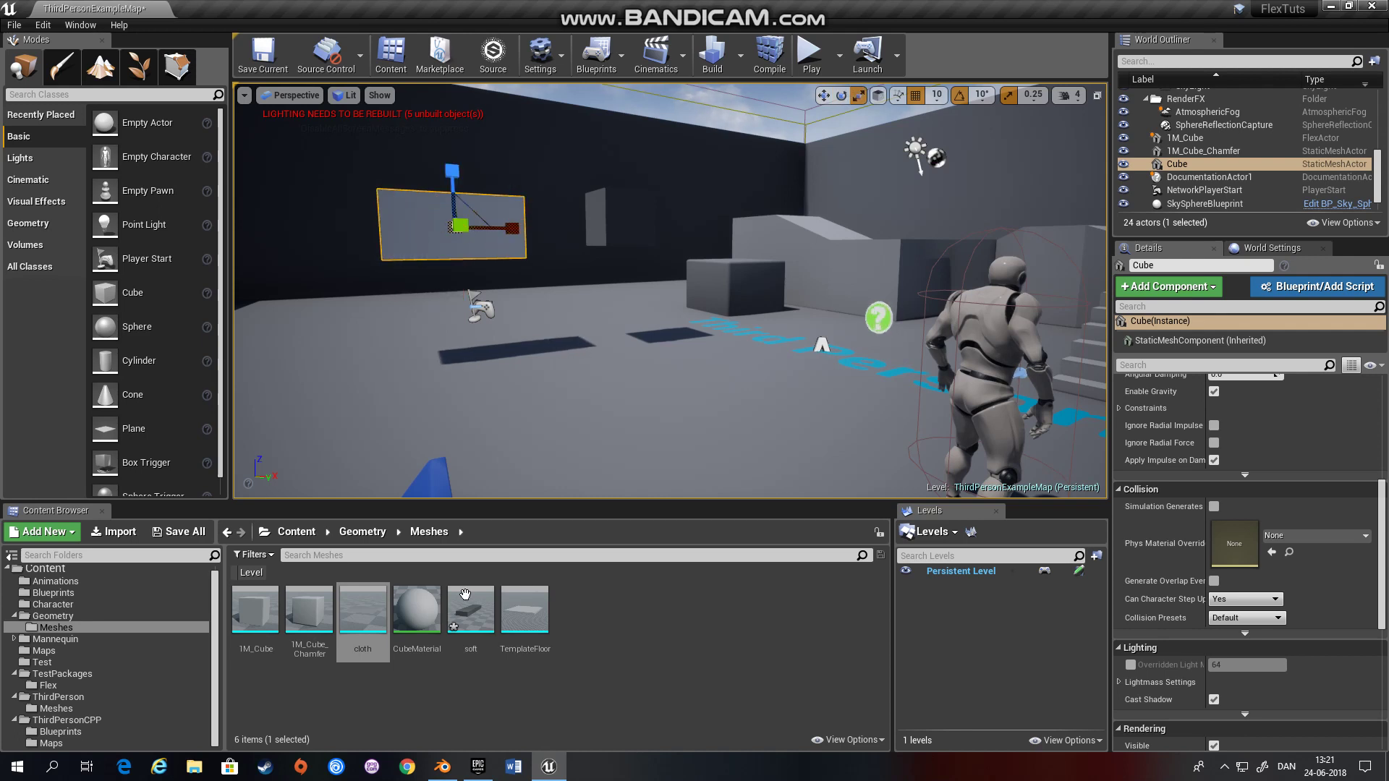
- Place the cloth mesh in the level, rotate it upright and move it over to the raised block
{"action": "left_click_drag", "start_coordinate": [362, 608], "coordinate": [426, 416]}
{"action": "key", "text": "e"}
{"action": "right_click_drag", "start_coordinate": [454, 399], "coordinate": [505, 426]}
{"action": "key", "text": "r"}
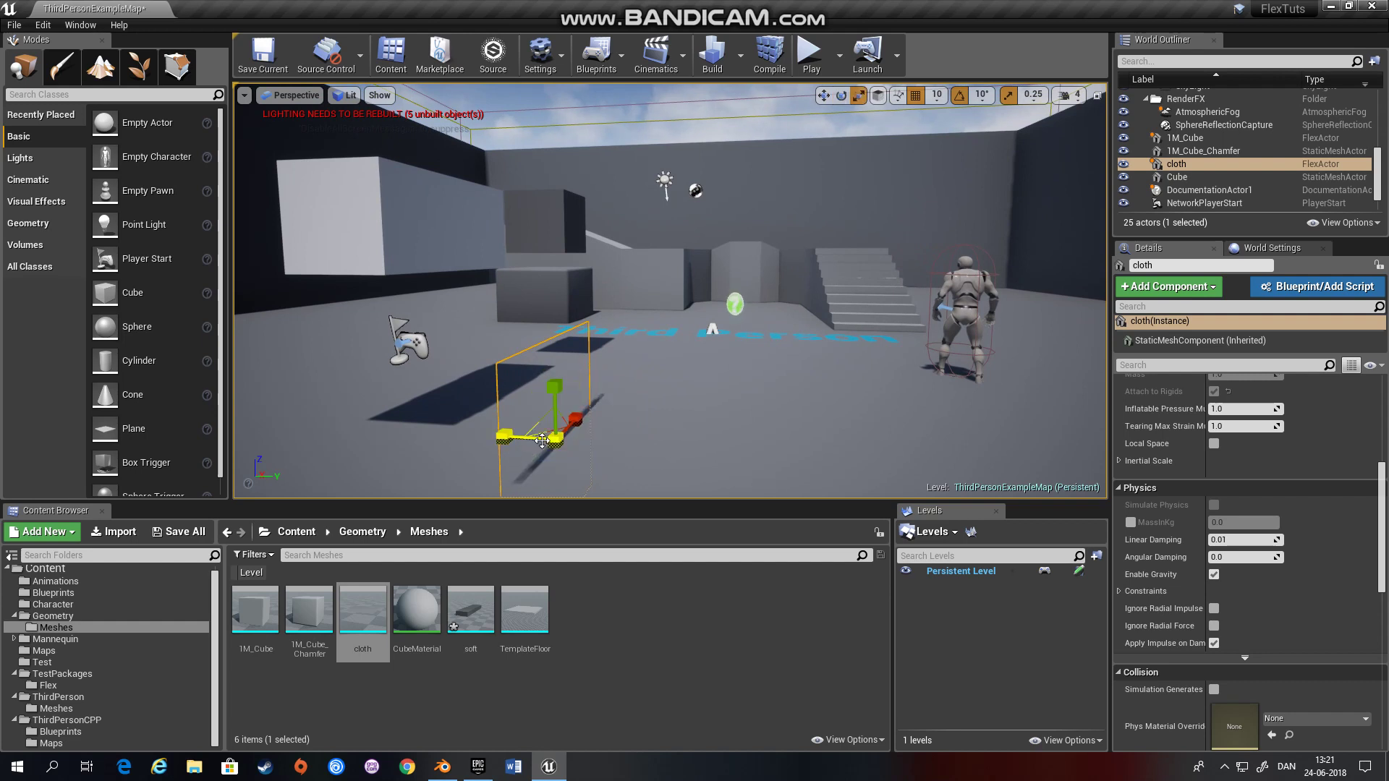
{"action": "left_click_drag", "start_coordinate": [573, 419], "coordinate": [405, 303]}
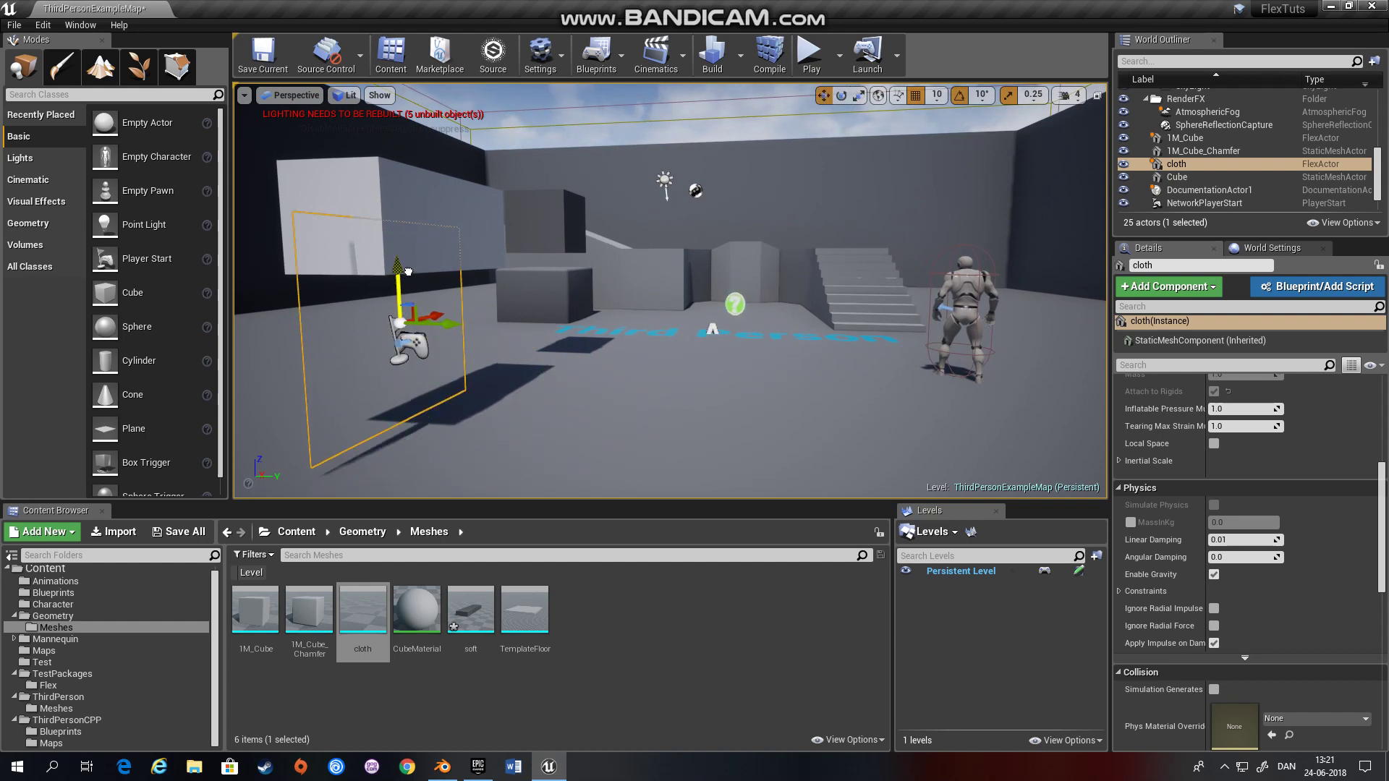
- Align the upright cloth with the raised block so its upper edge overlaps the block and the rest hangs below
{"action": "key", "text": "d"}
{"action": "right_click_drag", "start_coordinate": [537, 291], "coordinate": [312, 291]}
{"action": "left_click_drag", "start_coordinate": [537, 291], "coordinate": [599, 290]}
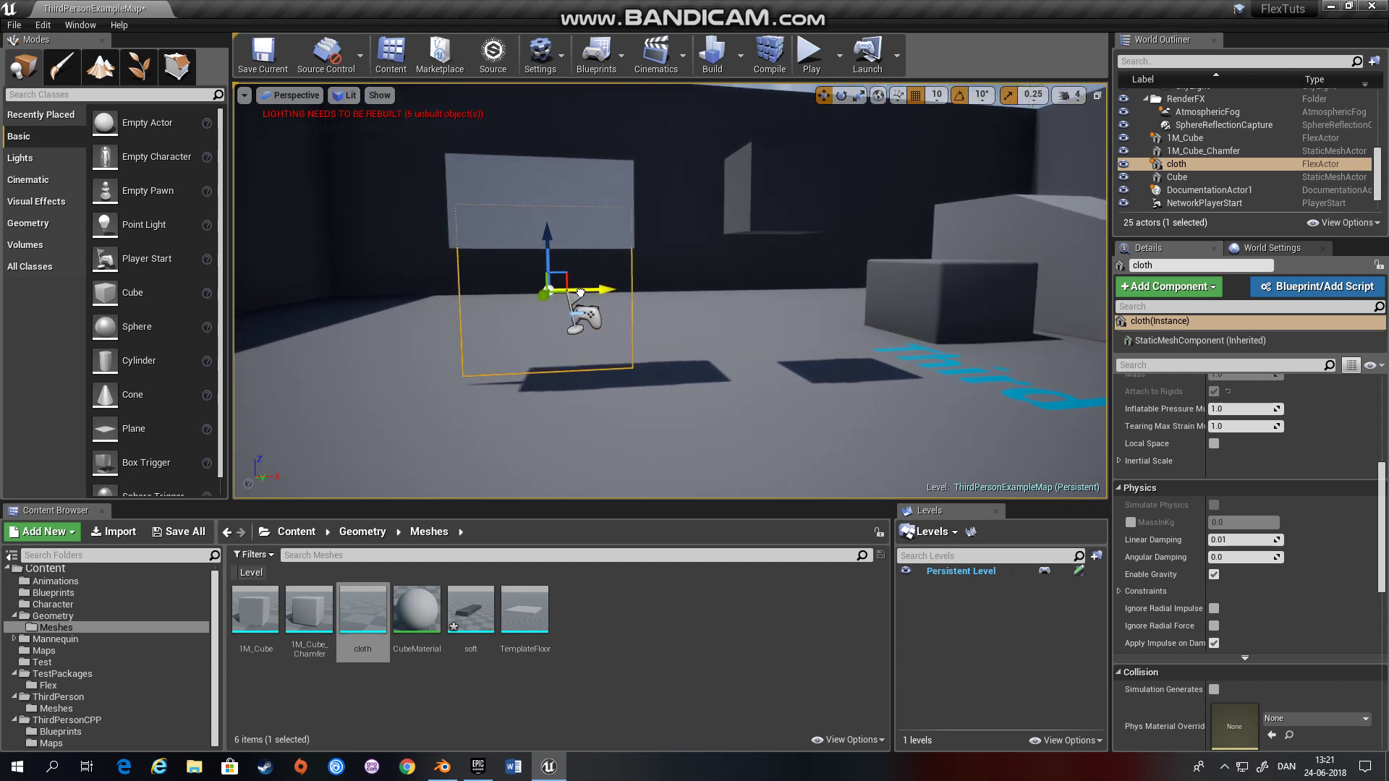
{"action": "key", "text": "w"}
{"action": "right_click_drag", "start_coordinate": [598, 290], "coordinate": [294, 290]}
{"action": "key", "text": "d"}
{"action": "right_click_drag", "start_coordinate": [497, 338], "coordinate": [467, 348]}
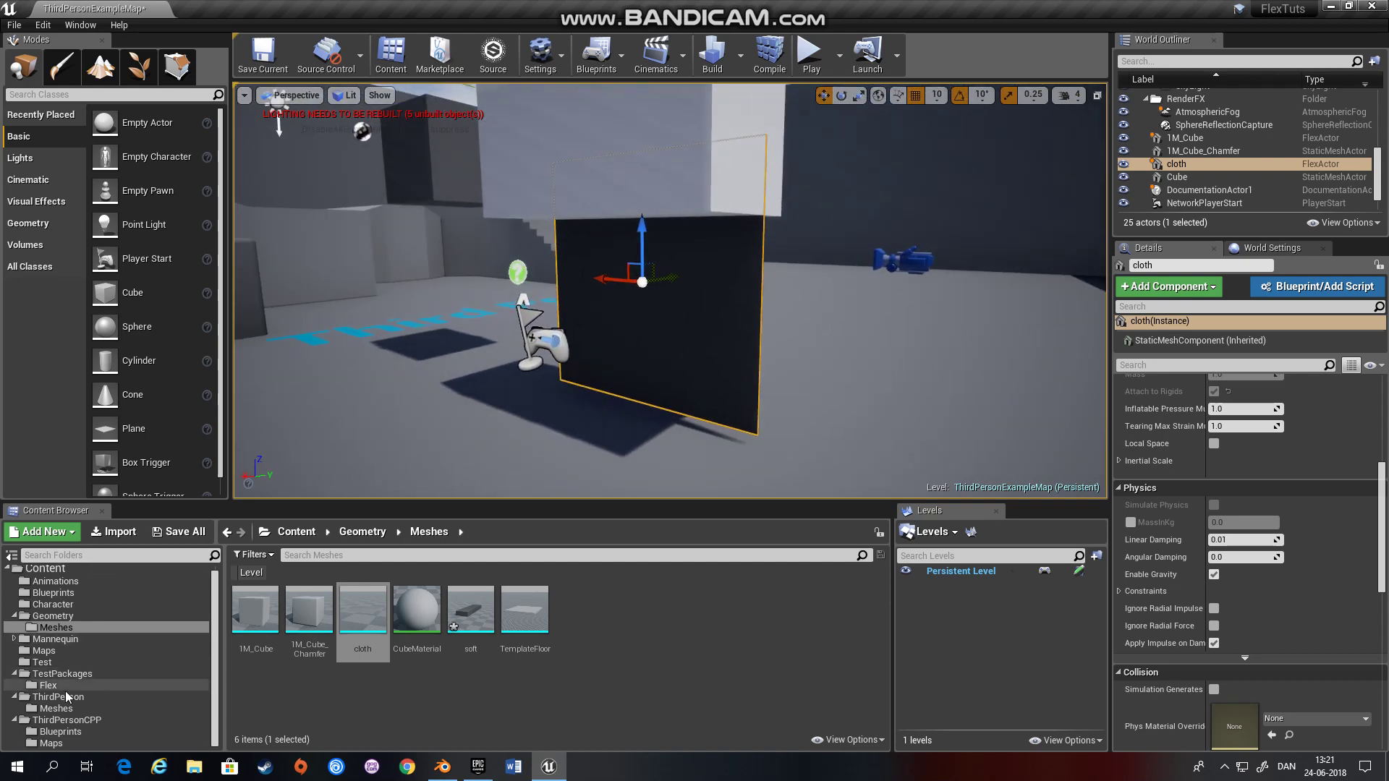
- Locate the material used by the flexFixedCloth mesh in TestPackages/Flex and apply flexPinkMaterial to the placed cloth
{"action": "left_click", "coordinate": [51, 686]}
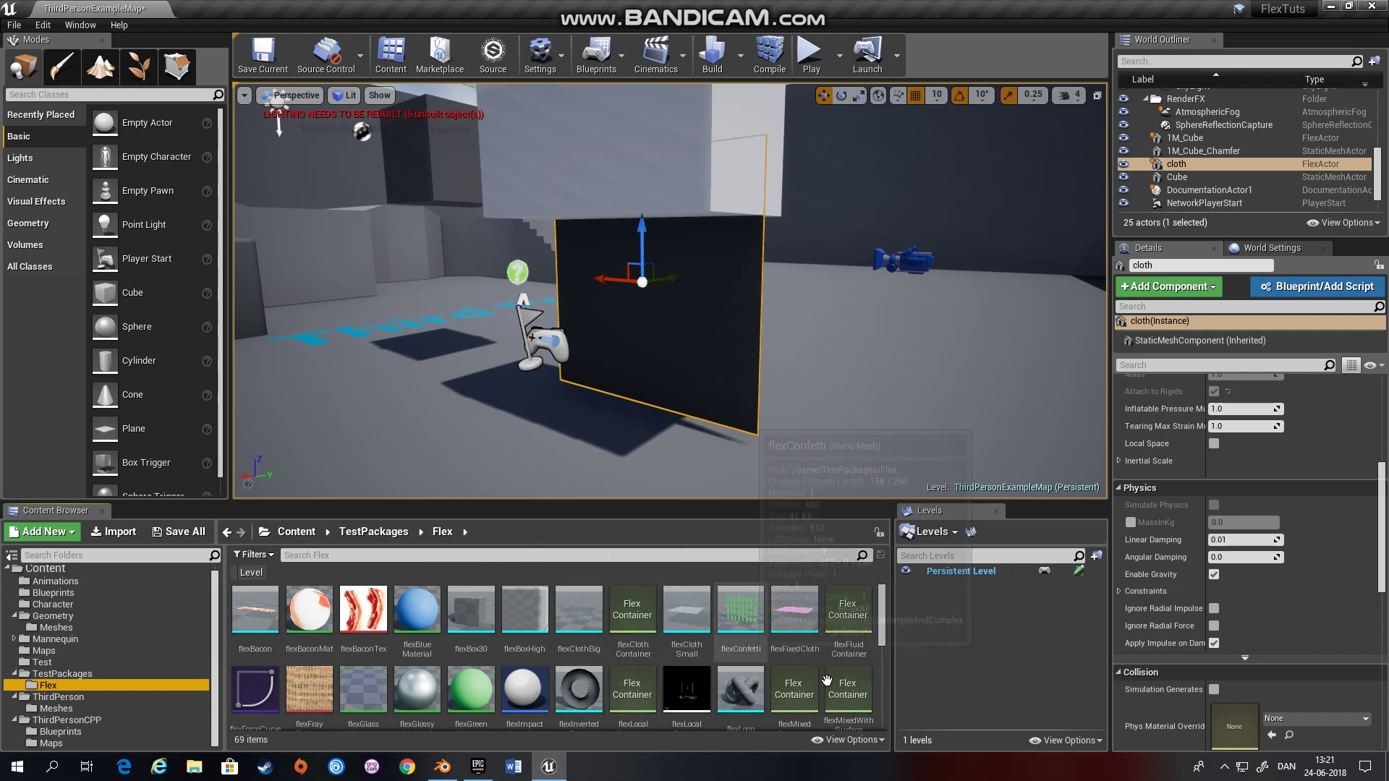
{"action": "left_click", "coordinate": [794, 612]}
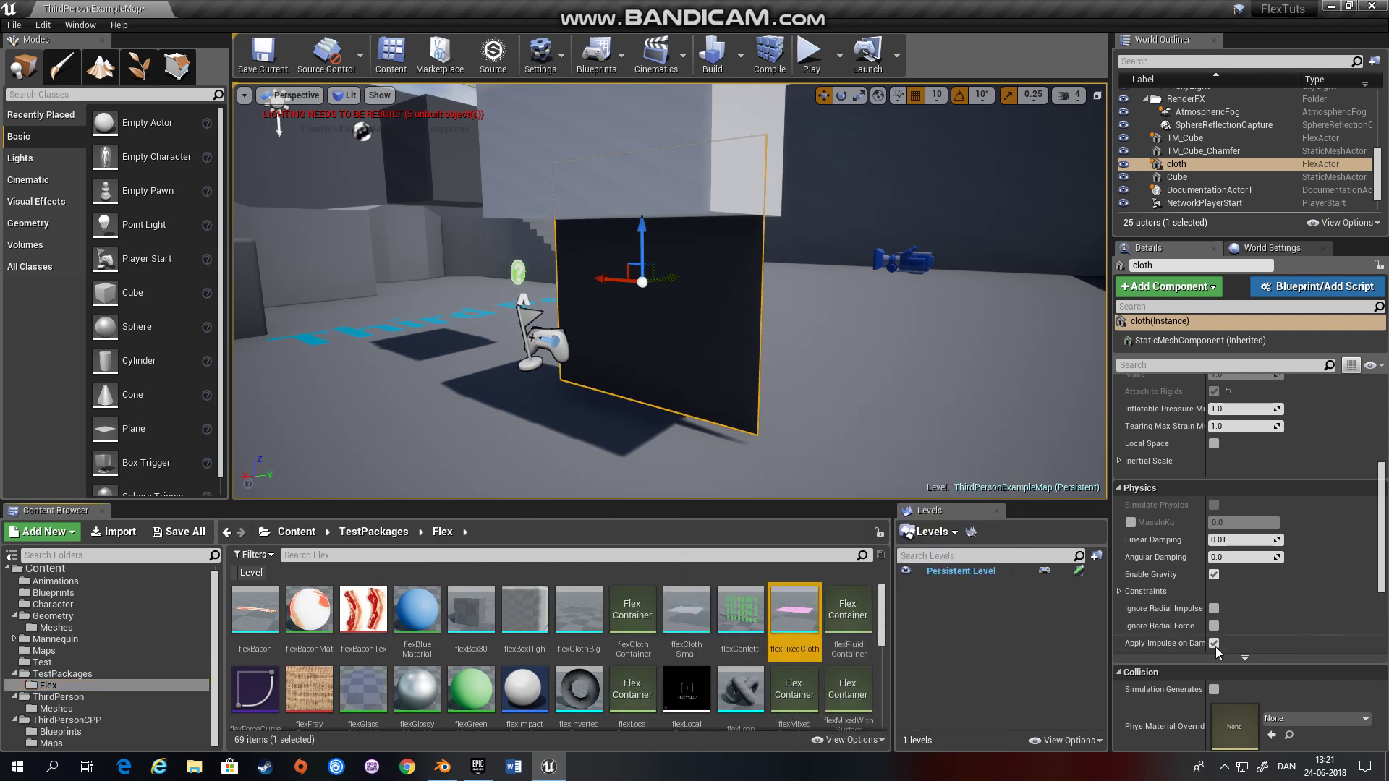
{"action": "double_click", "coordinate": [799, 616]}
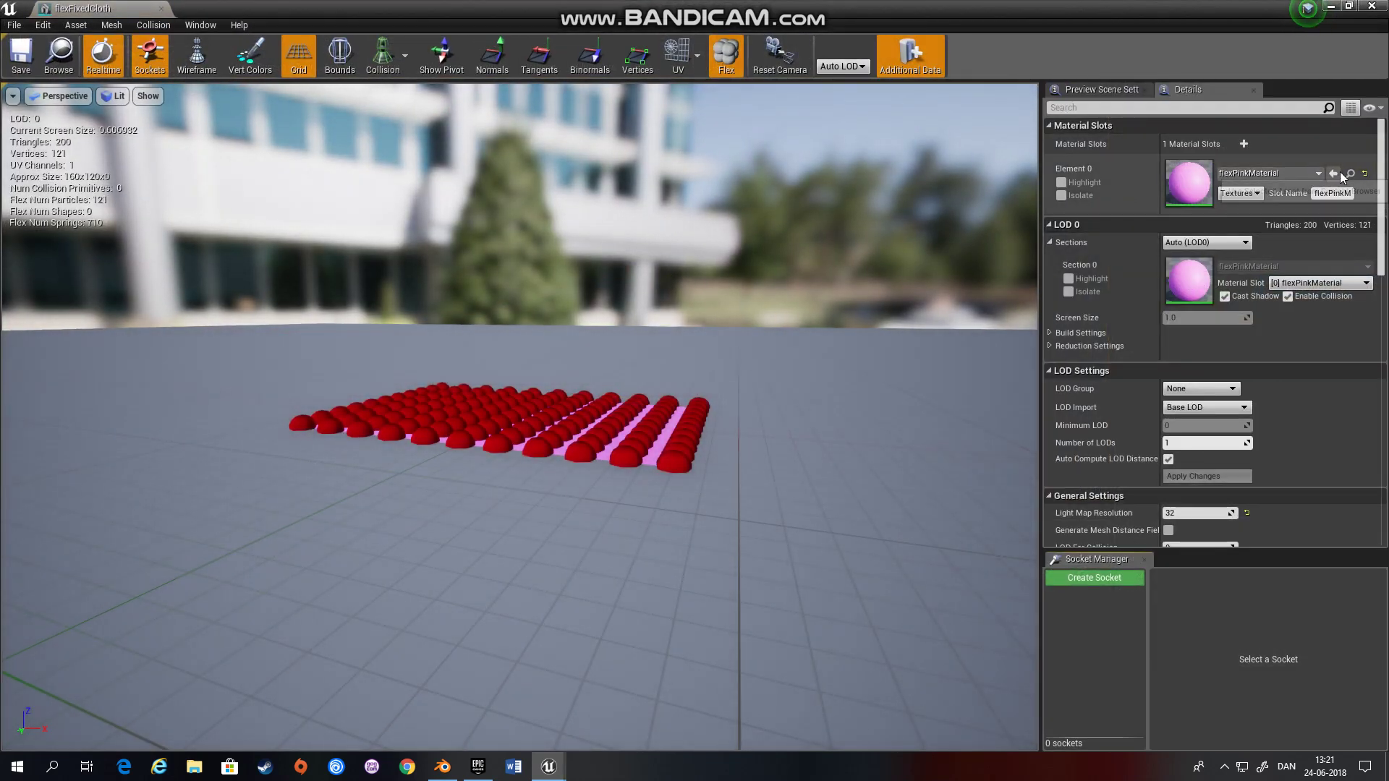
{"action": "left_click", "coordinate": [160, 9]}
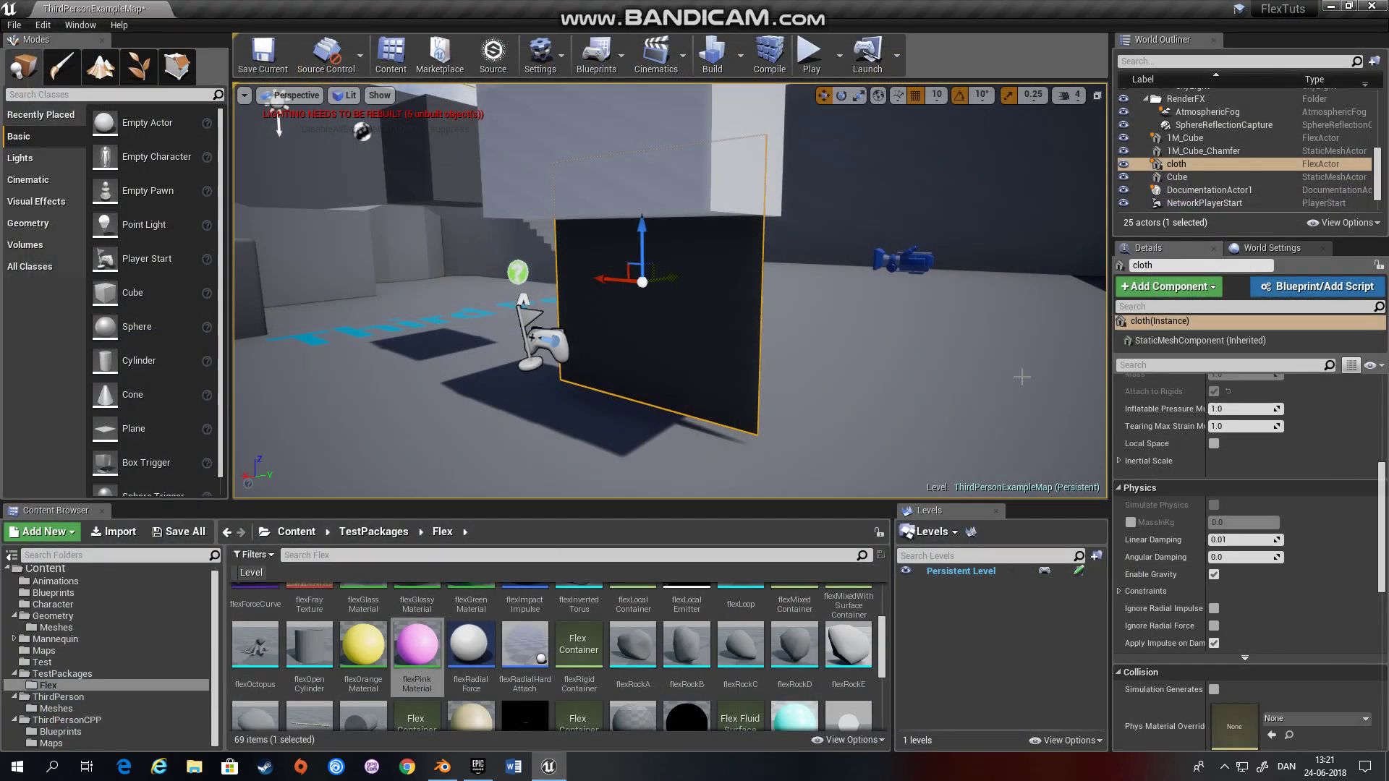
{"action": "scroll", "coordinate": [1217, 444], "scroll_direction": "up", "scroll_amount": 5}
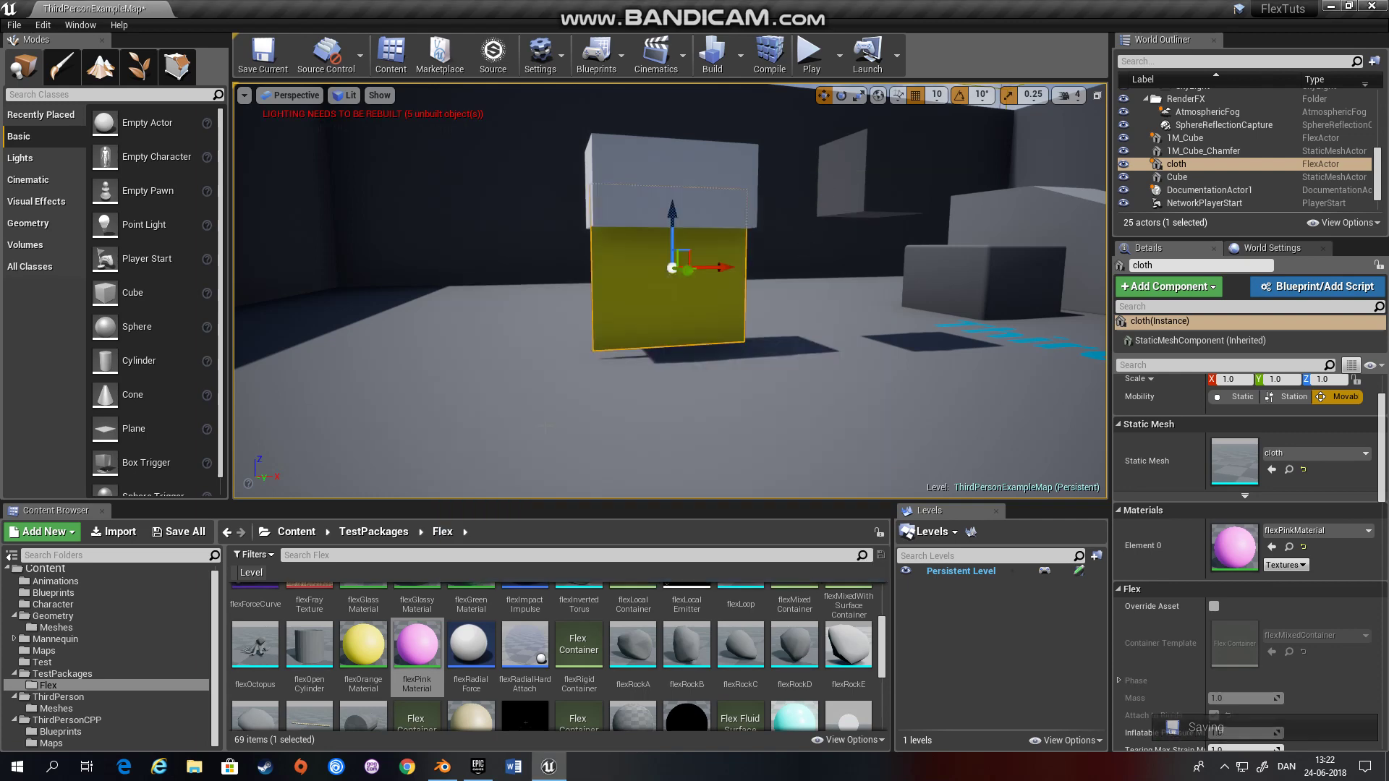
- Inspect the placed cloth and play-test the level by running the character into it, stopping play at the end
{"action": "right_click_drag", "start_coordinate": [643, 338], "coordinate": [1034, 344]}
{"action": "right_click_drag", "start_coordinate": [796, 319], "coordinate": [449, 319]}
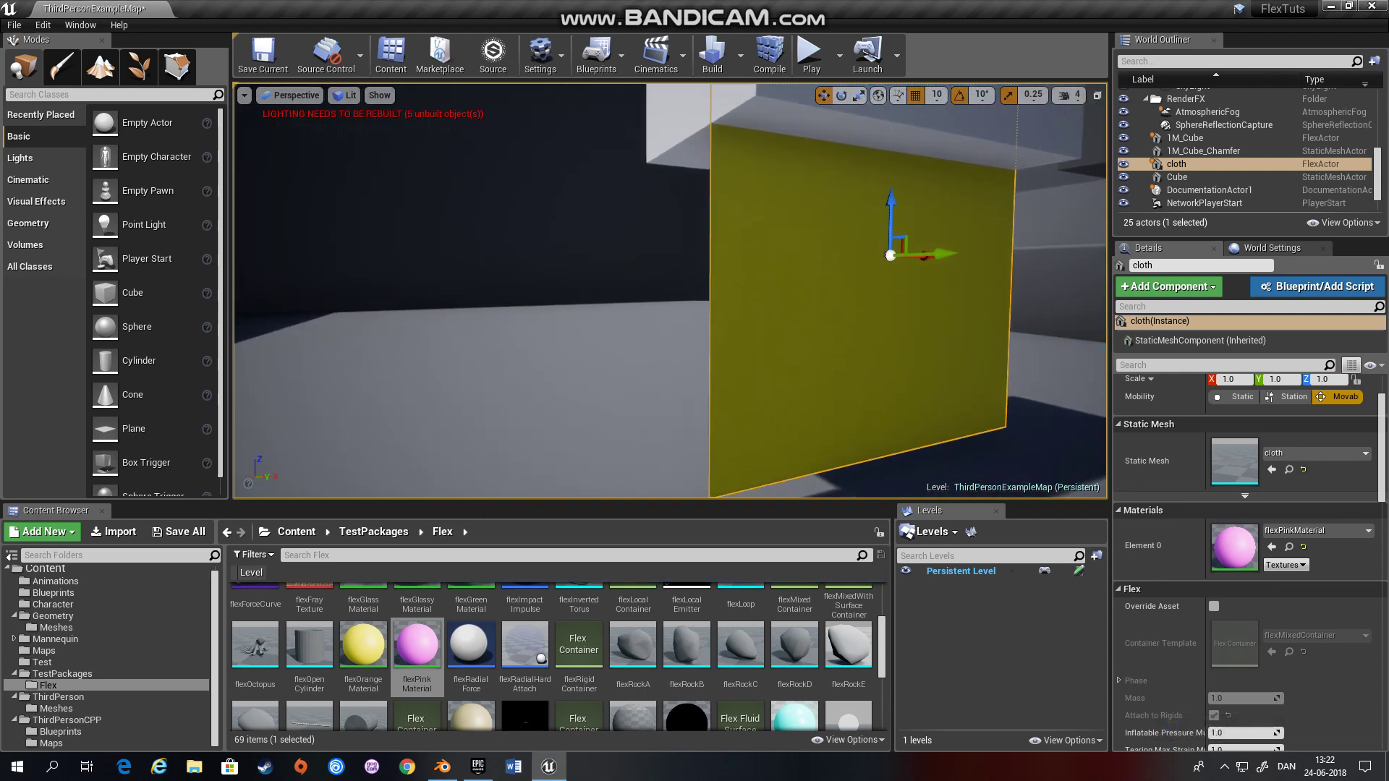
{"action": "right_click_drag", "start_coordinate": [670, 290], "coordinate": [1031, 333]}
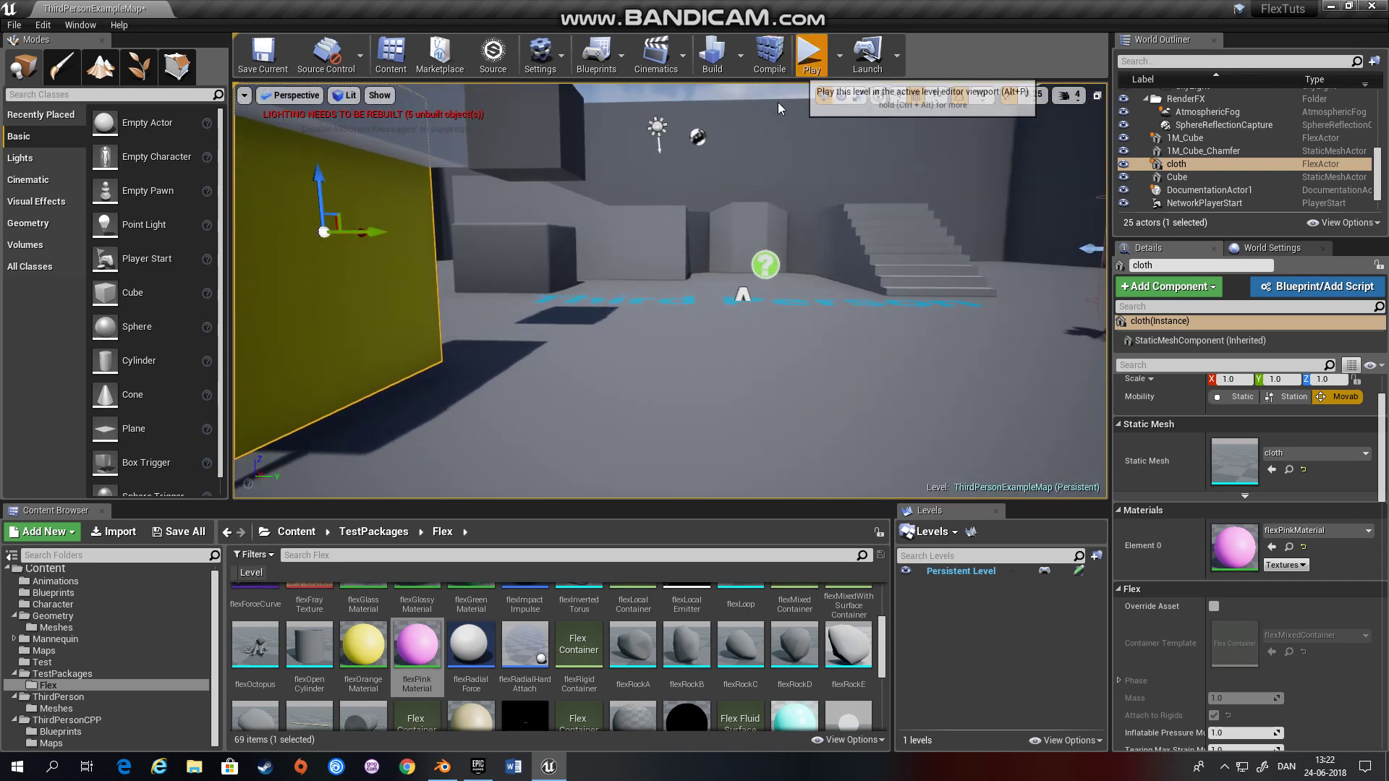
{"action": "left_click", "coordinate": [810, 54]}
{"action": "key", "text": "w"}
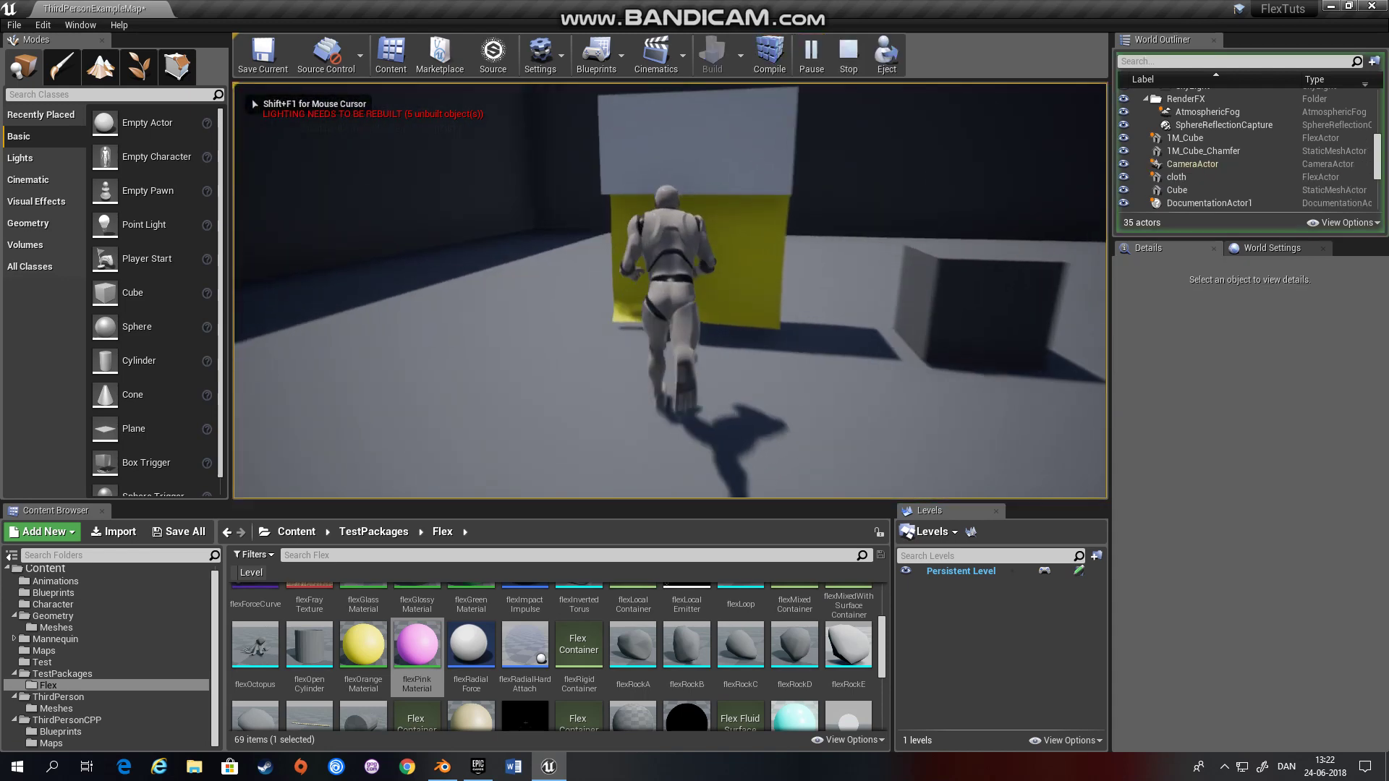
{"action": "key", "text": "s"}
{"action": "key", "text": "w"}
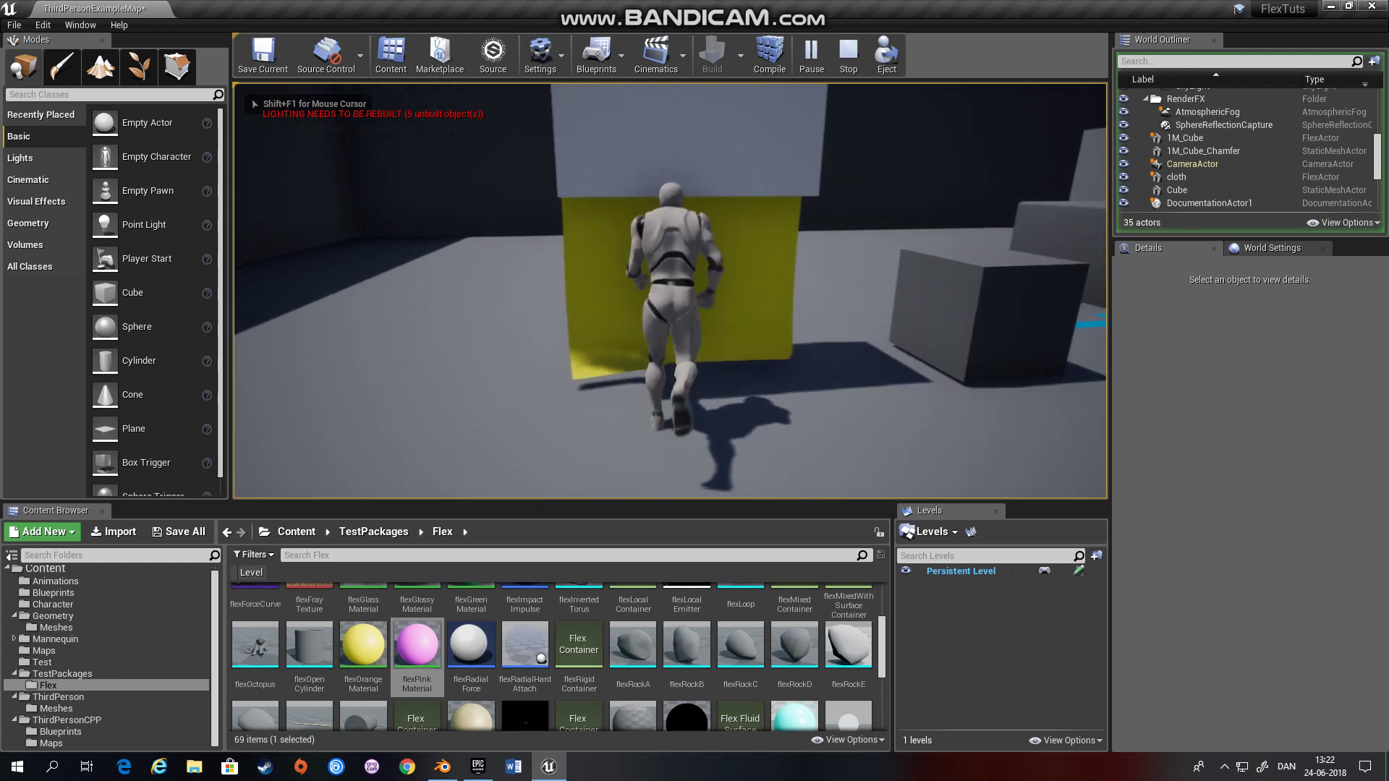
{"action": "key", "text": "s"}
{"action": "key", "text": "d"}
{"action": "key", "text": "a"}
{"action": "key", "text": "Escape"}
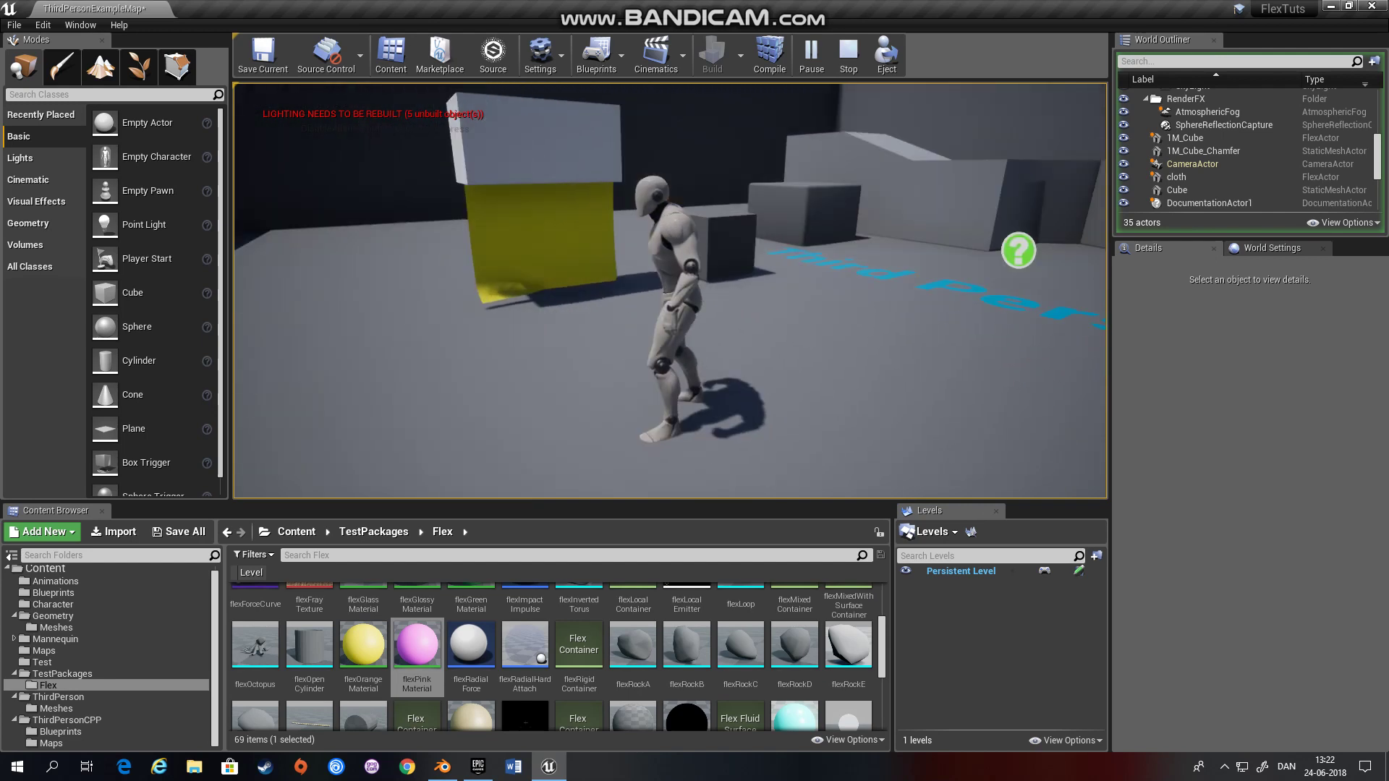
- Raise the block and the cloth higher above the floor and play-test the level by running the character through the cloth
{"action": "left_click", "coordinate": [513, 147]}
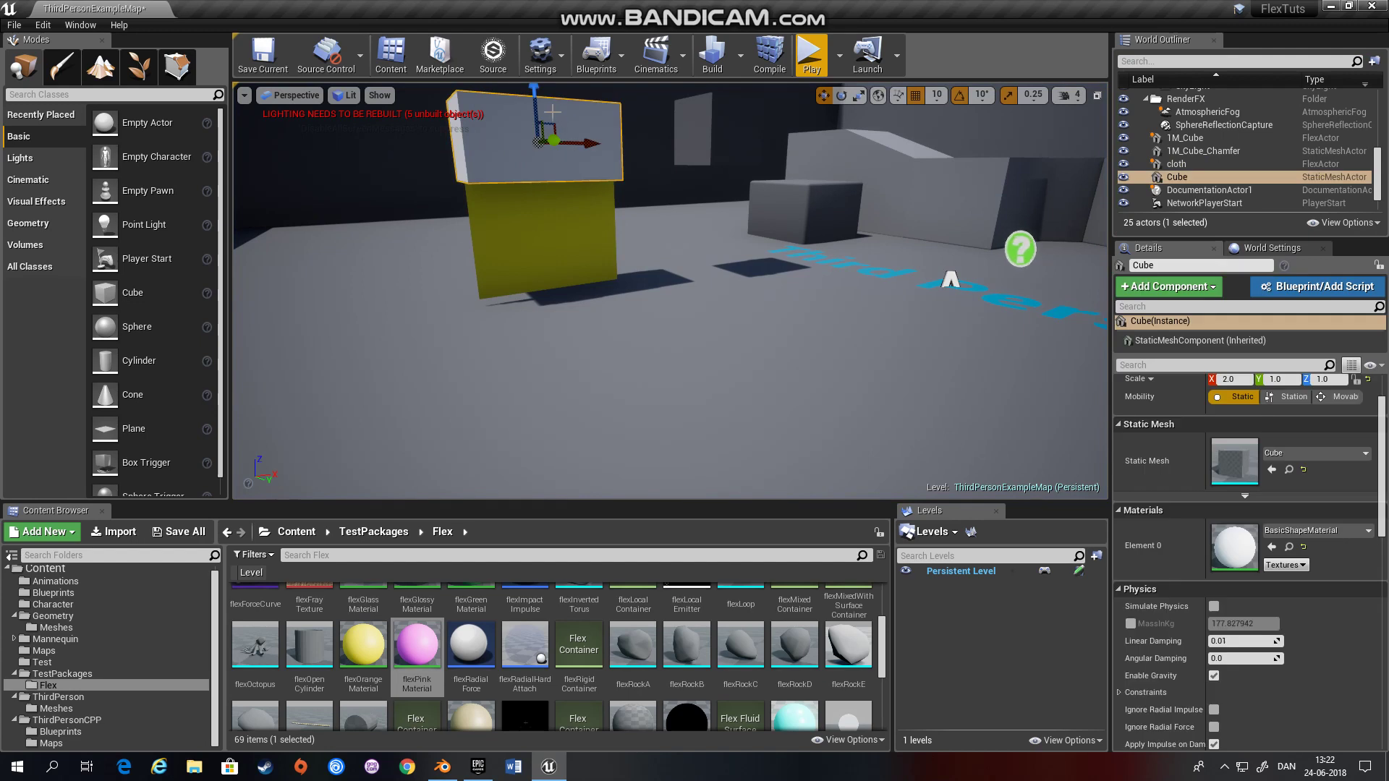
{"action": "left_click", "coordinate": [528, 199]}
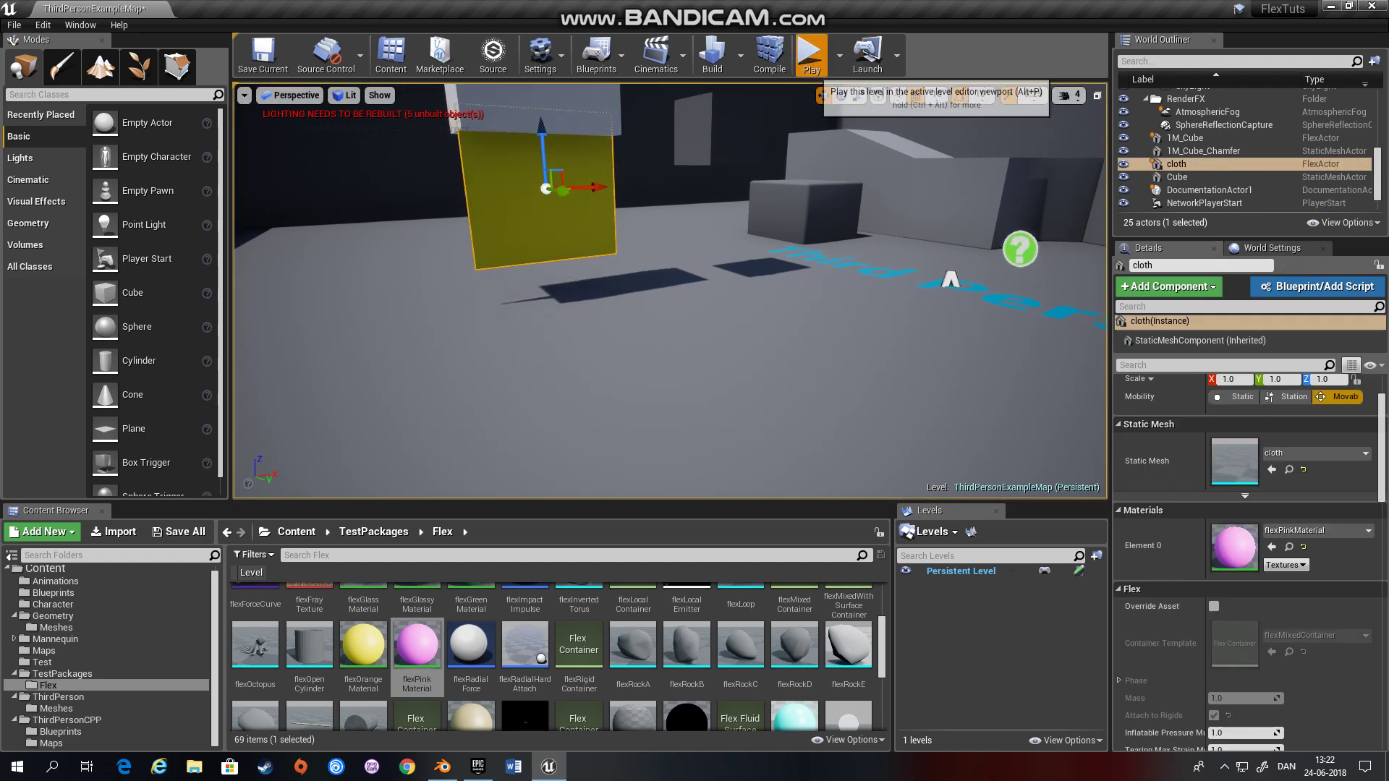
{"action": "left_click", "coordinate": [810, 58]}
{"action": "key", "text": "w"}
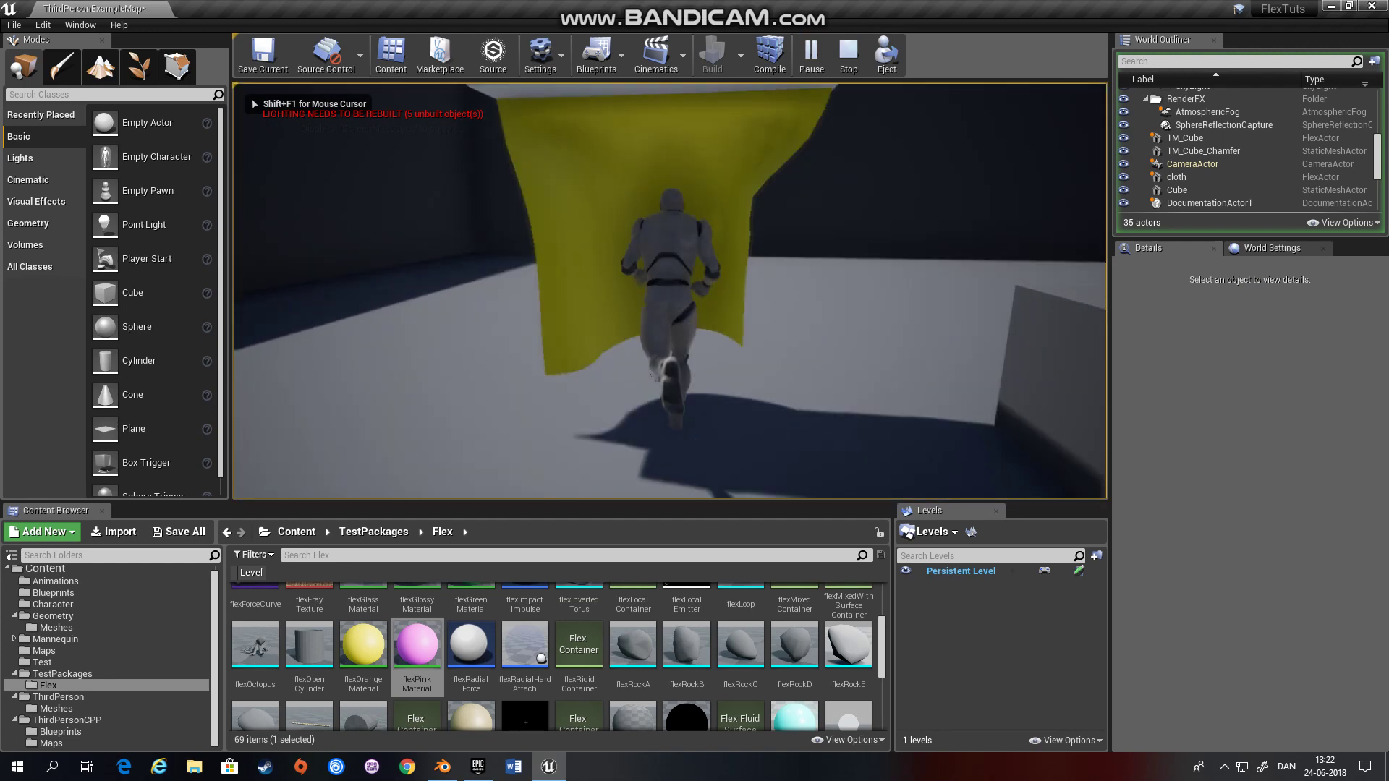
{"action": "key", "text": "d"}
{"action": "key", "text": "w"}
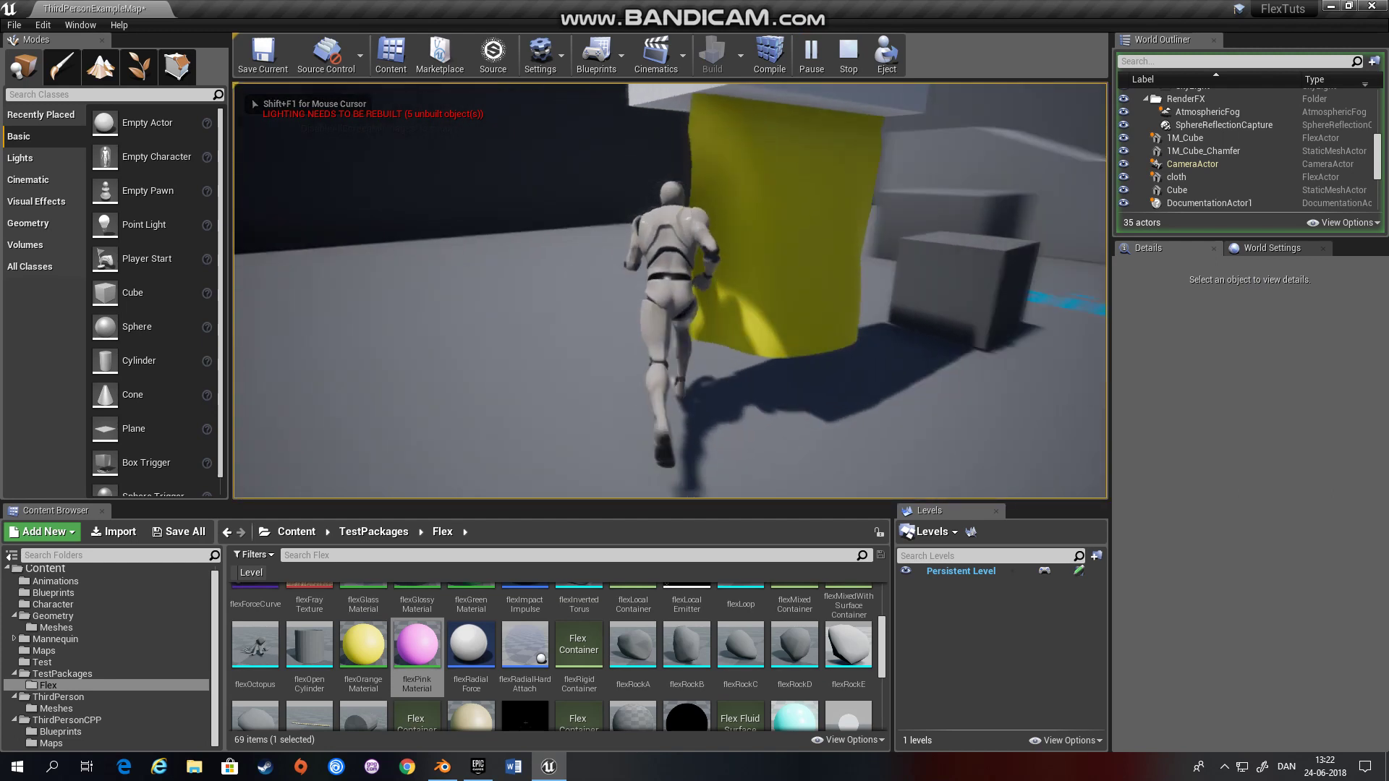
{"action": "key", "text": "d"}
{"action": "key", "text": "w"}
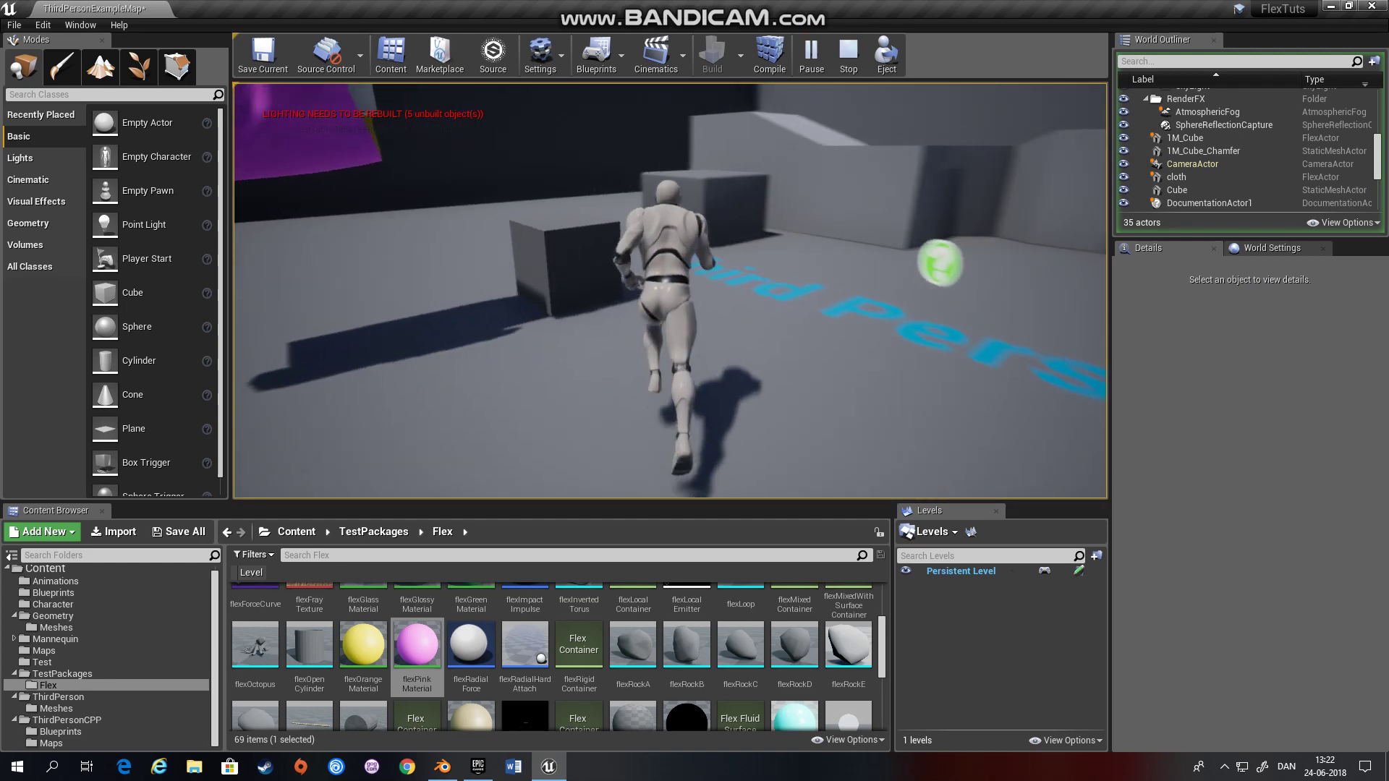
{"action": "key", "text": "w"}
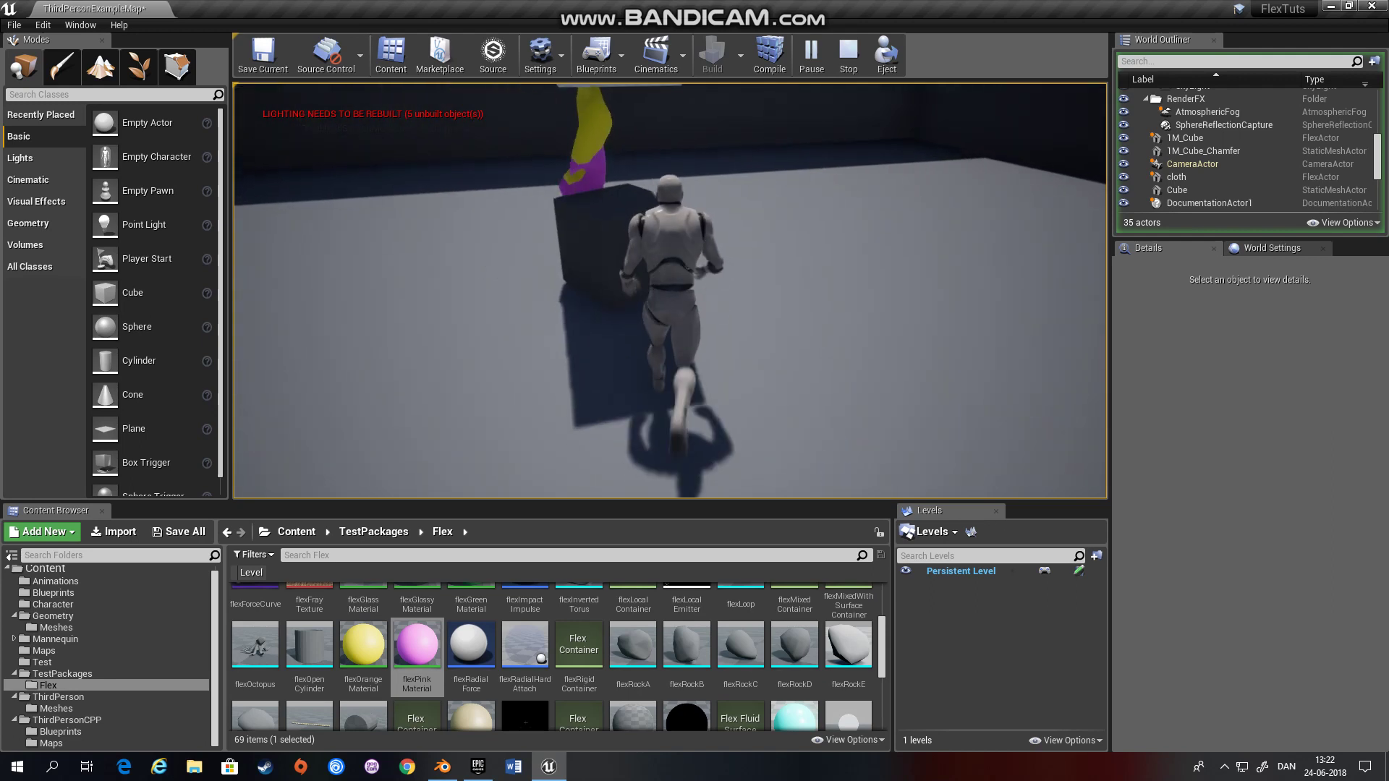
{"action": "key", "text": "w"}
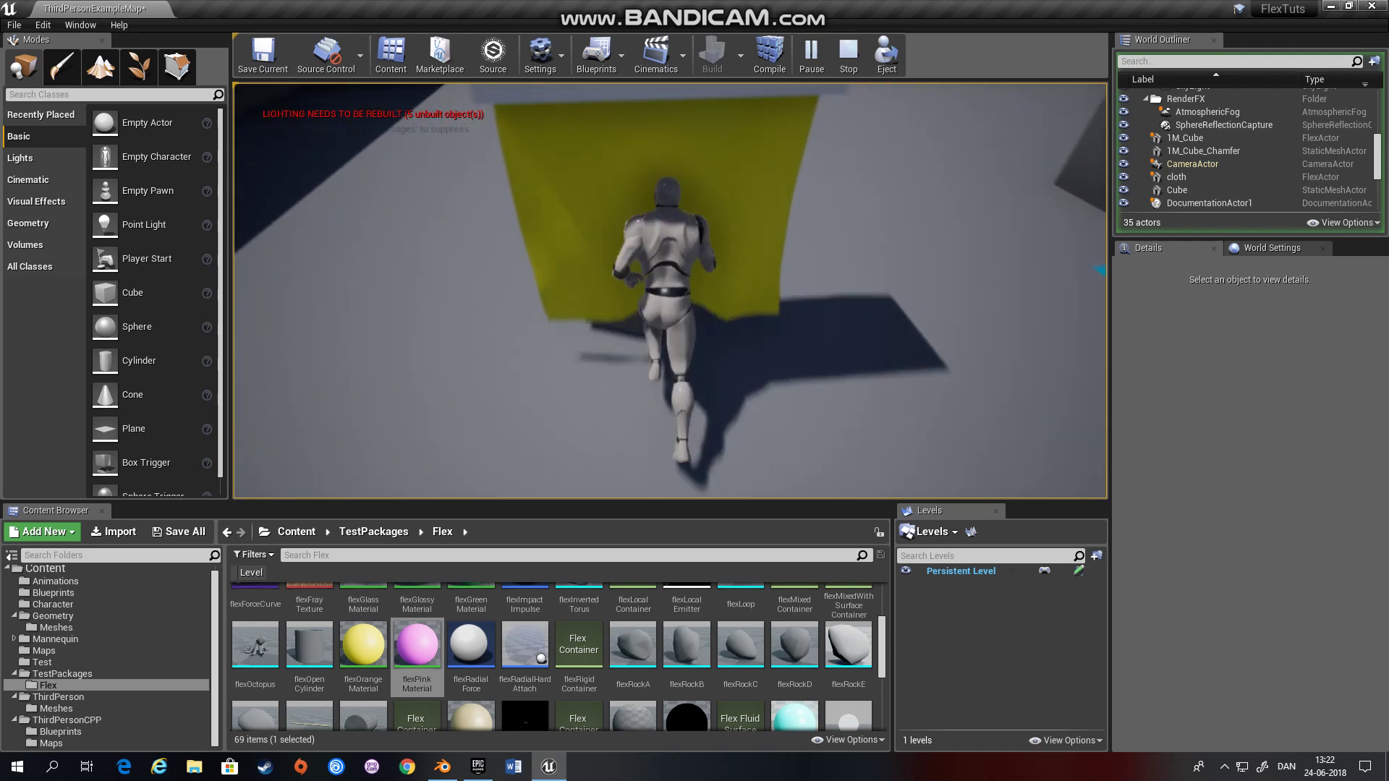
{"action": "key", "text": "s"}
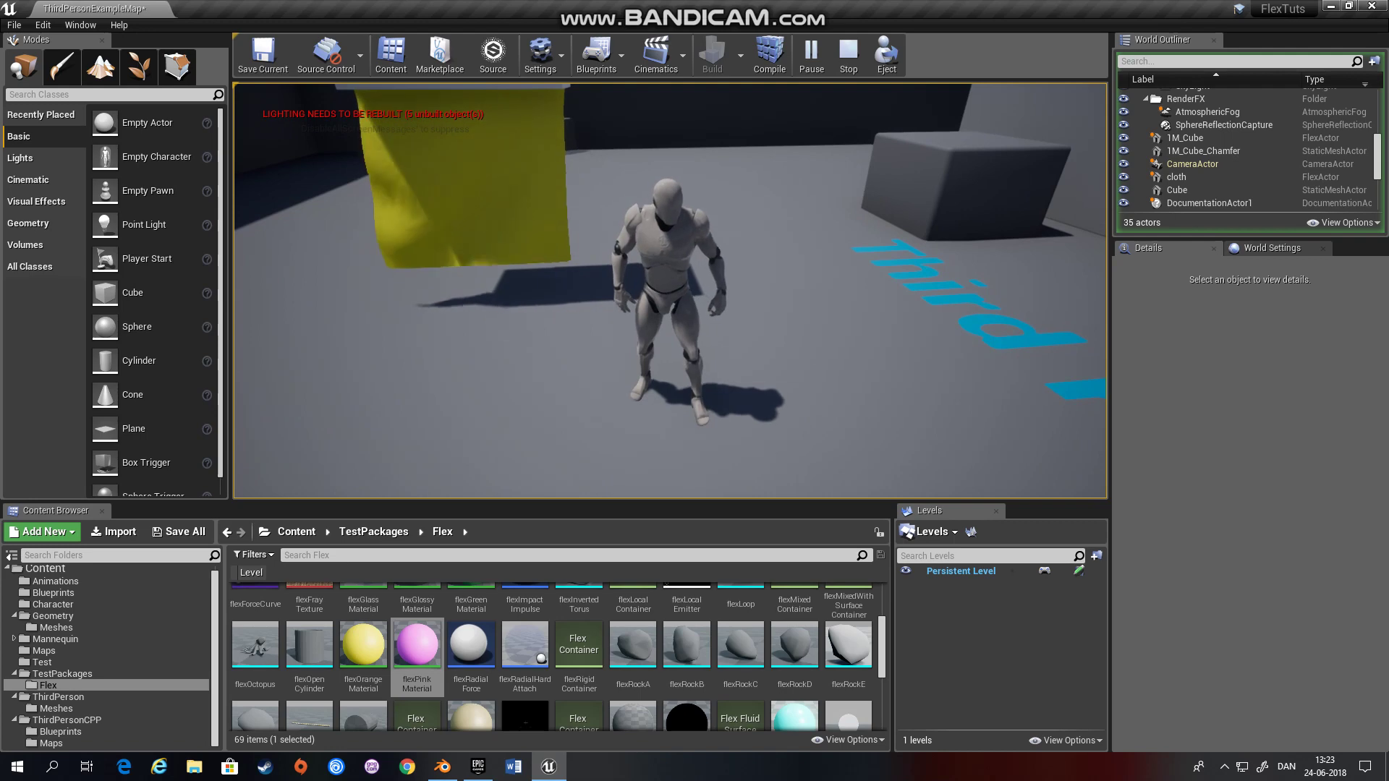
{"action": "key", "text": "Escape"}
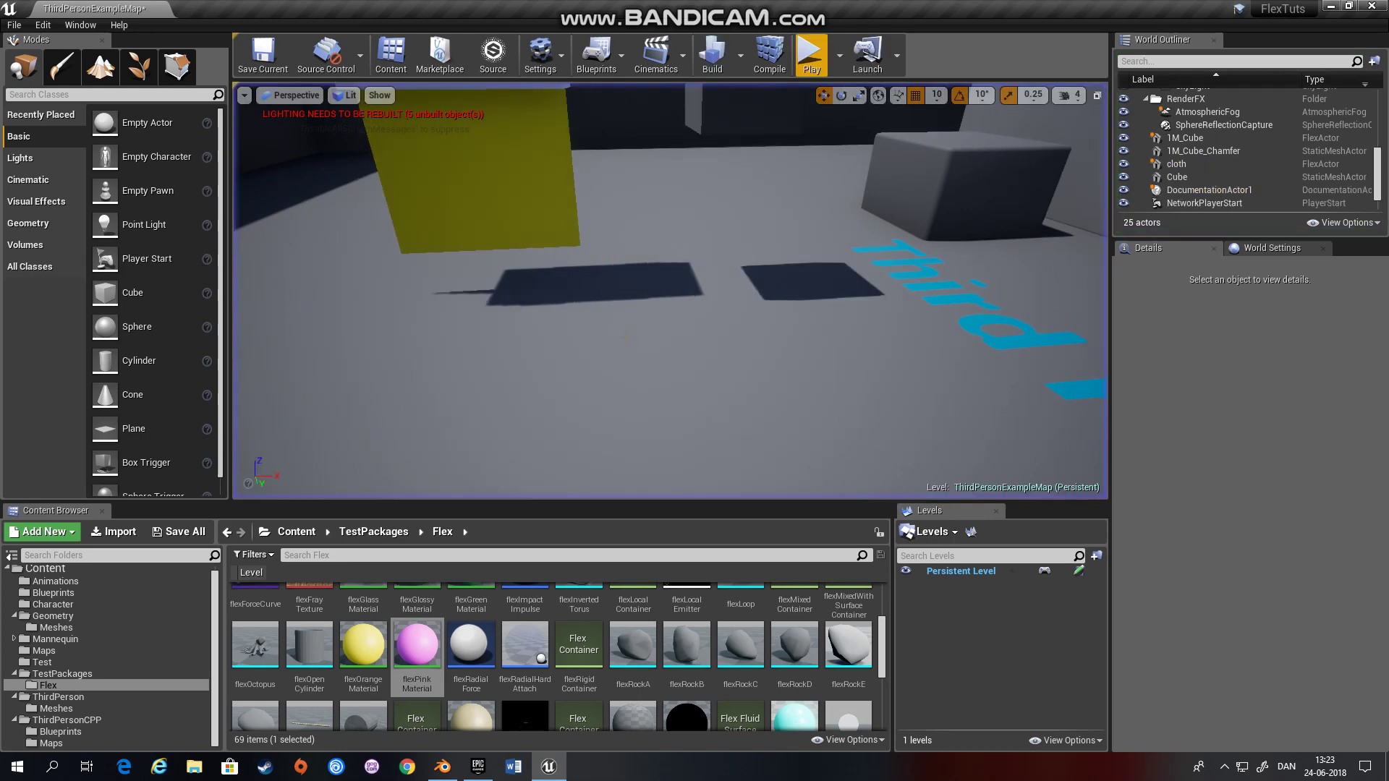
- Open the soft mesh from Geometry/Meshes and set its Flex Asset type to Flex Soft Asset
{"action": "left_click", "coordinate": [65, 629]}
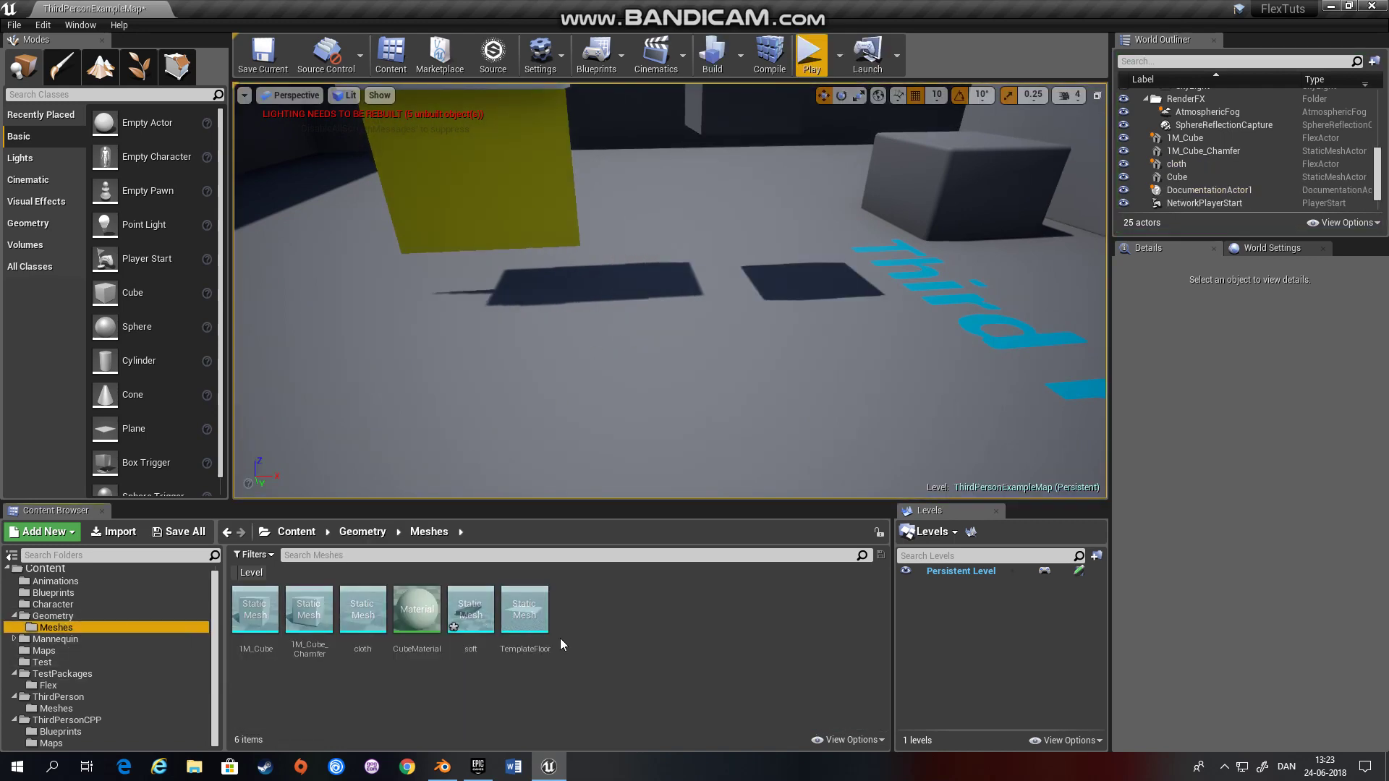
{"action": "double_click", "coordinate": [471, 615]}
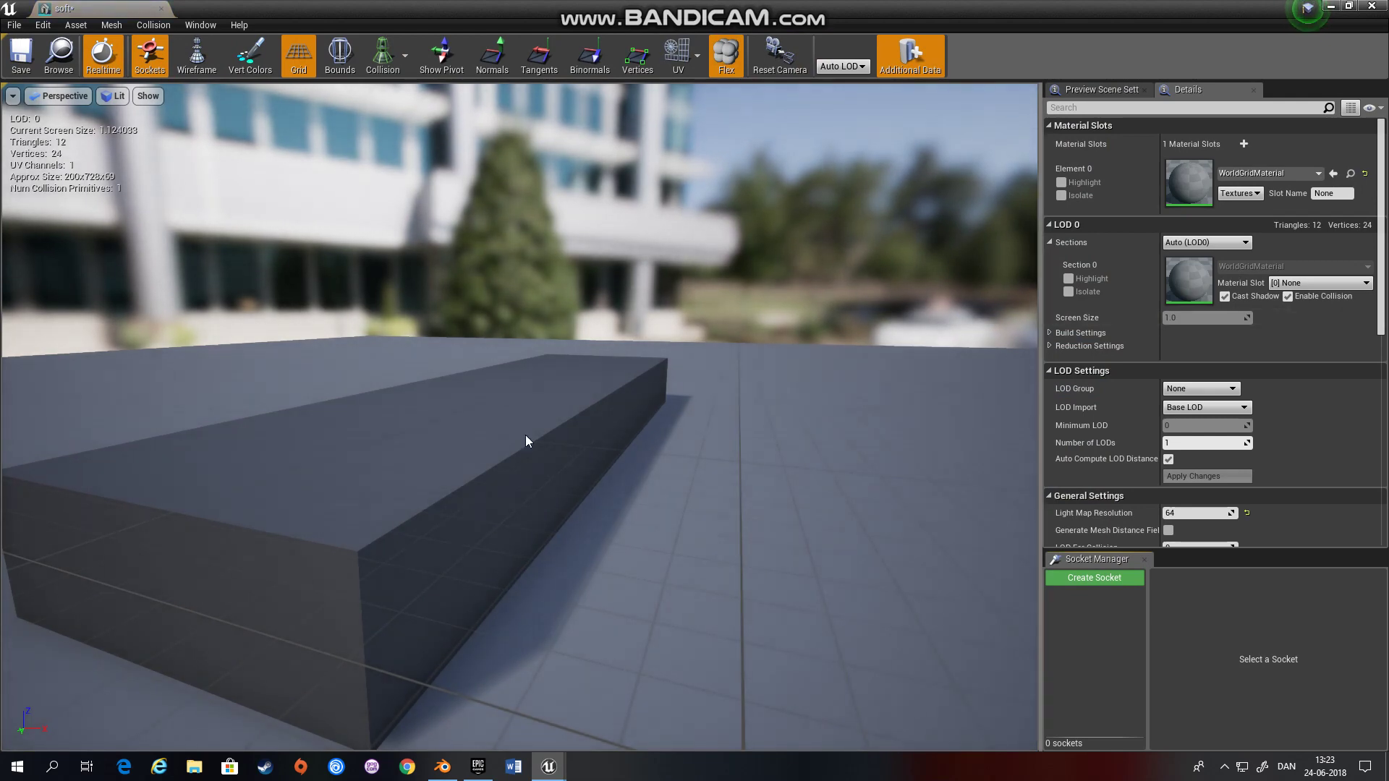
{"action": "right_click_drag", "start_coordinate": [525, 435], "coordinate": [557, 463]}
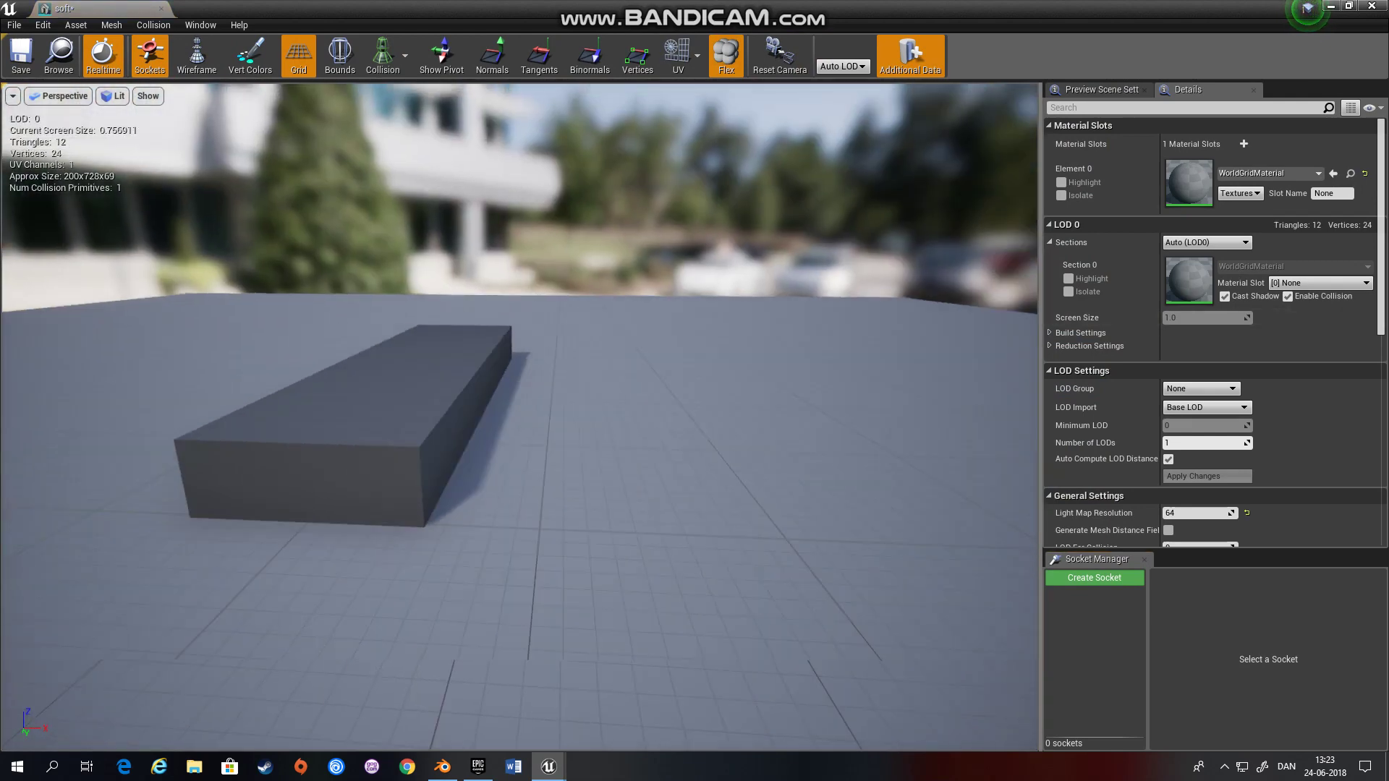
{"action": "left_click_drag", "start_coordinate": [500, 485], "coordinate": [607, 469]}
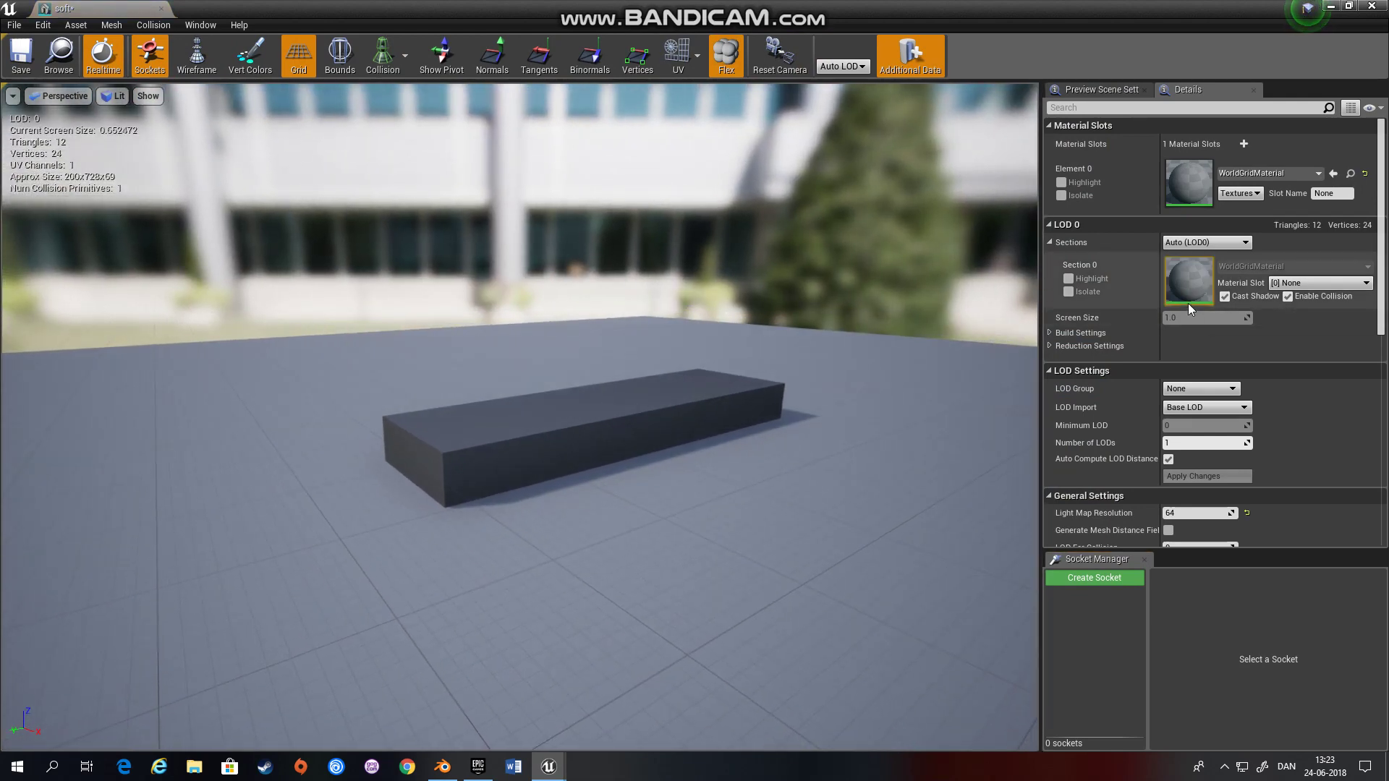
{"action": "scroll", "coordinate": [1165, 414], "scroll_direction": "down", "scroll_amount": 15}
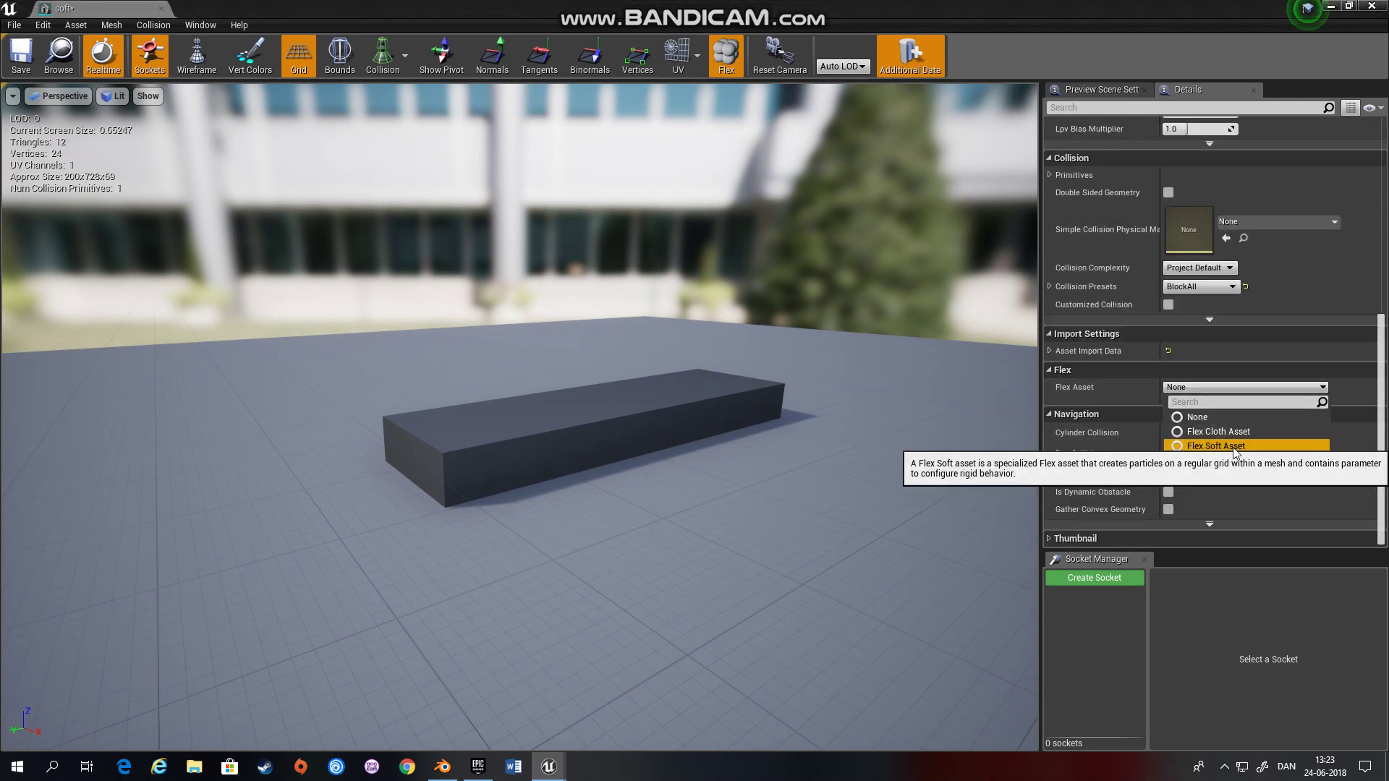
{"action": "left_click", "coordinate": [1247, 447]}
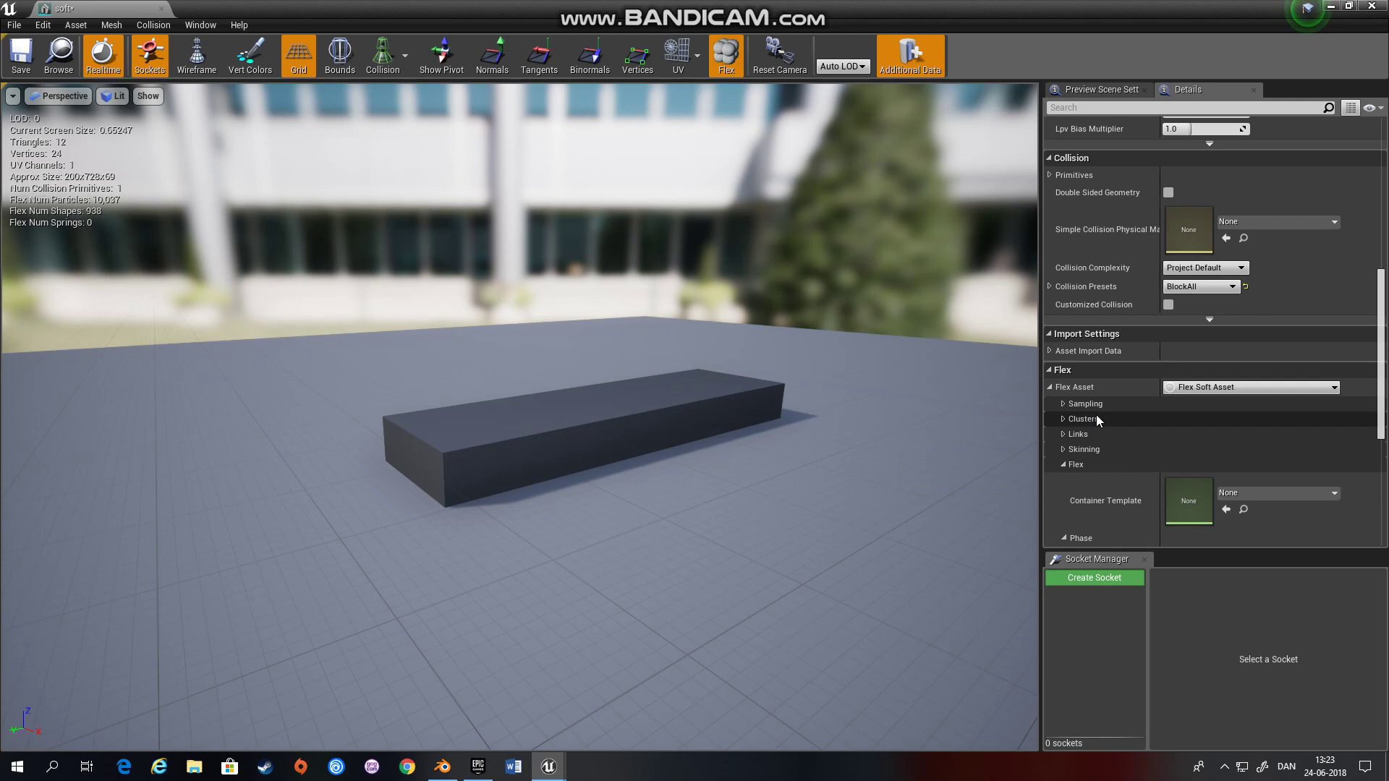
- Examine the soft asset's Sampling, Clusters, Links, Skinning and Flex settings, including the available container templates
{"action": "scroll", "coordinate": [1096, 415], "scroll_direction": "down", "scroll_amount": 3}
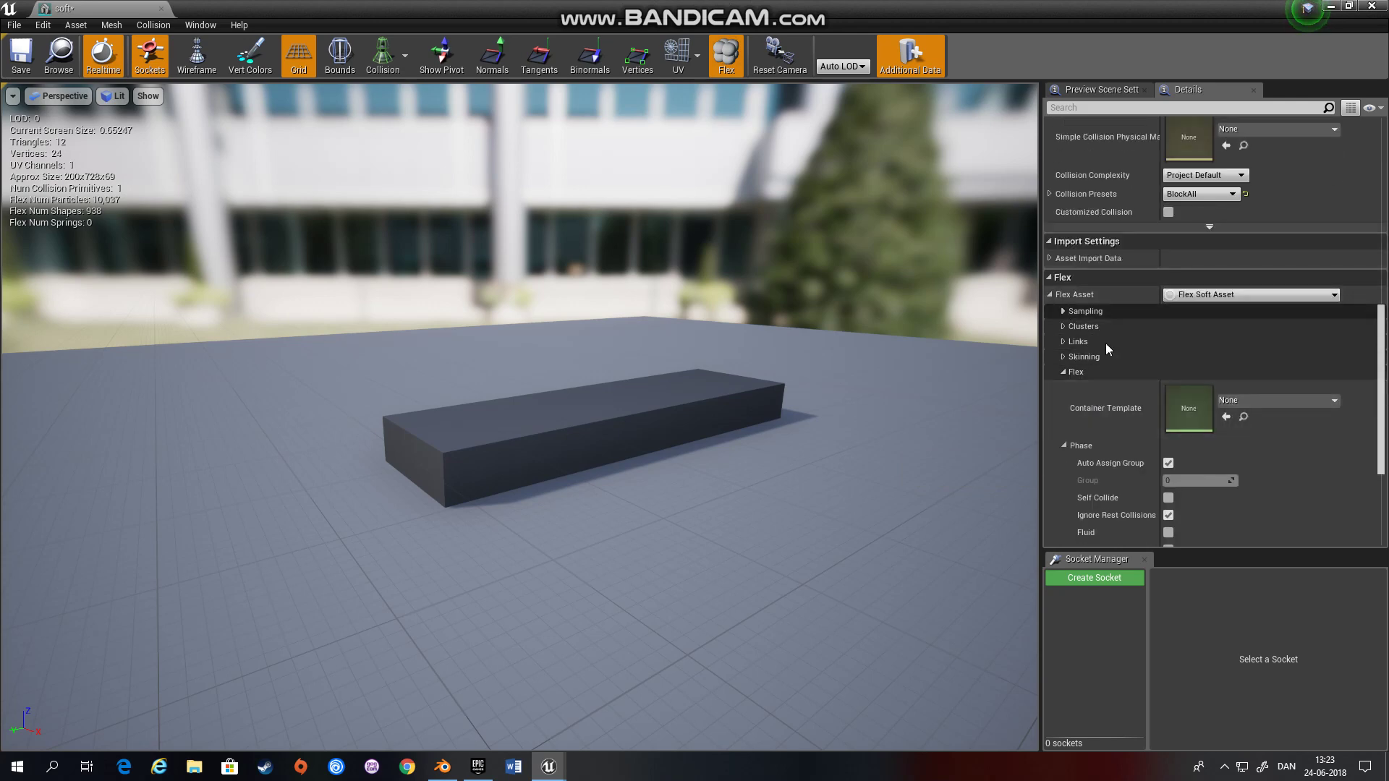
{"action": "left_click", "coordinate": [1065, 312]}
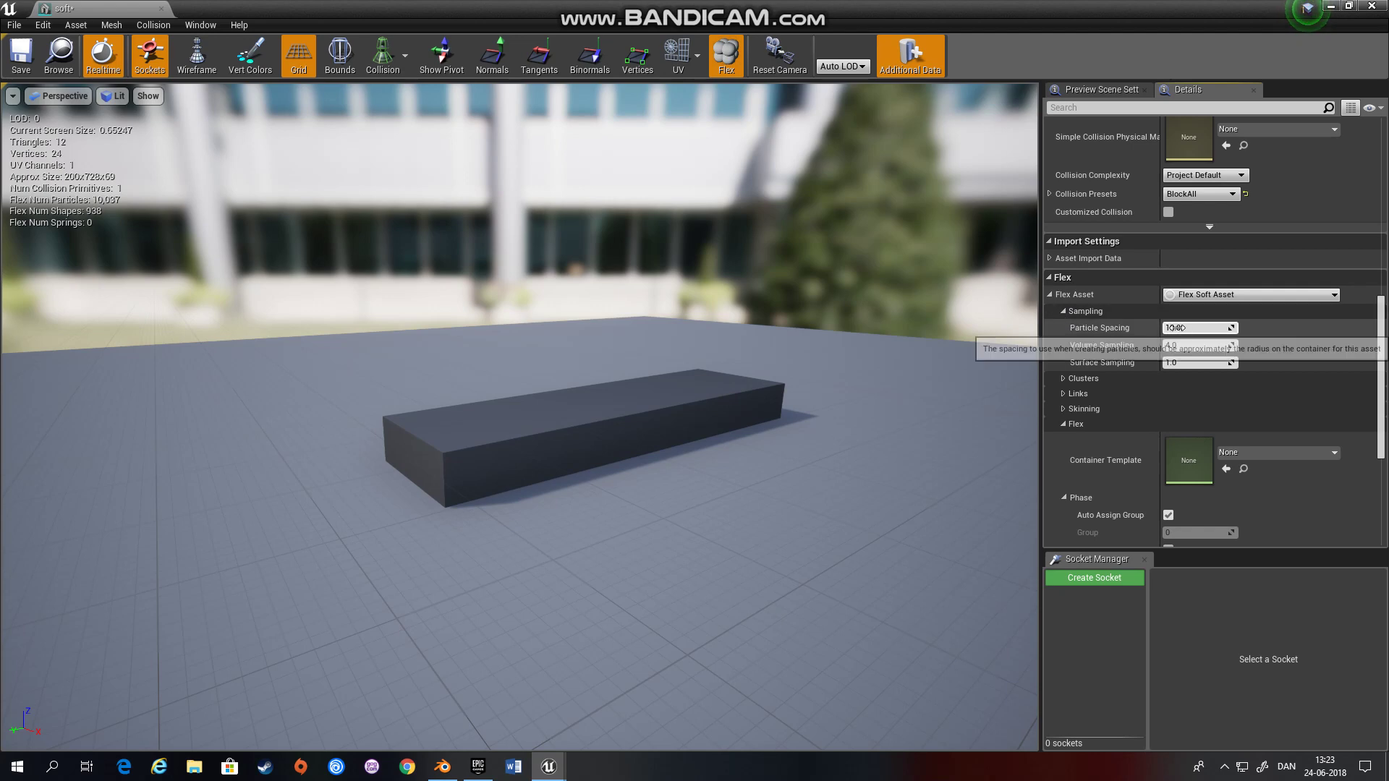
{"action": "left_click", "coordinate": [1062, 310]}
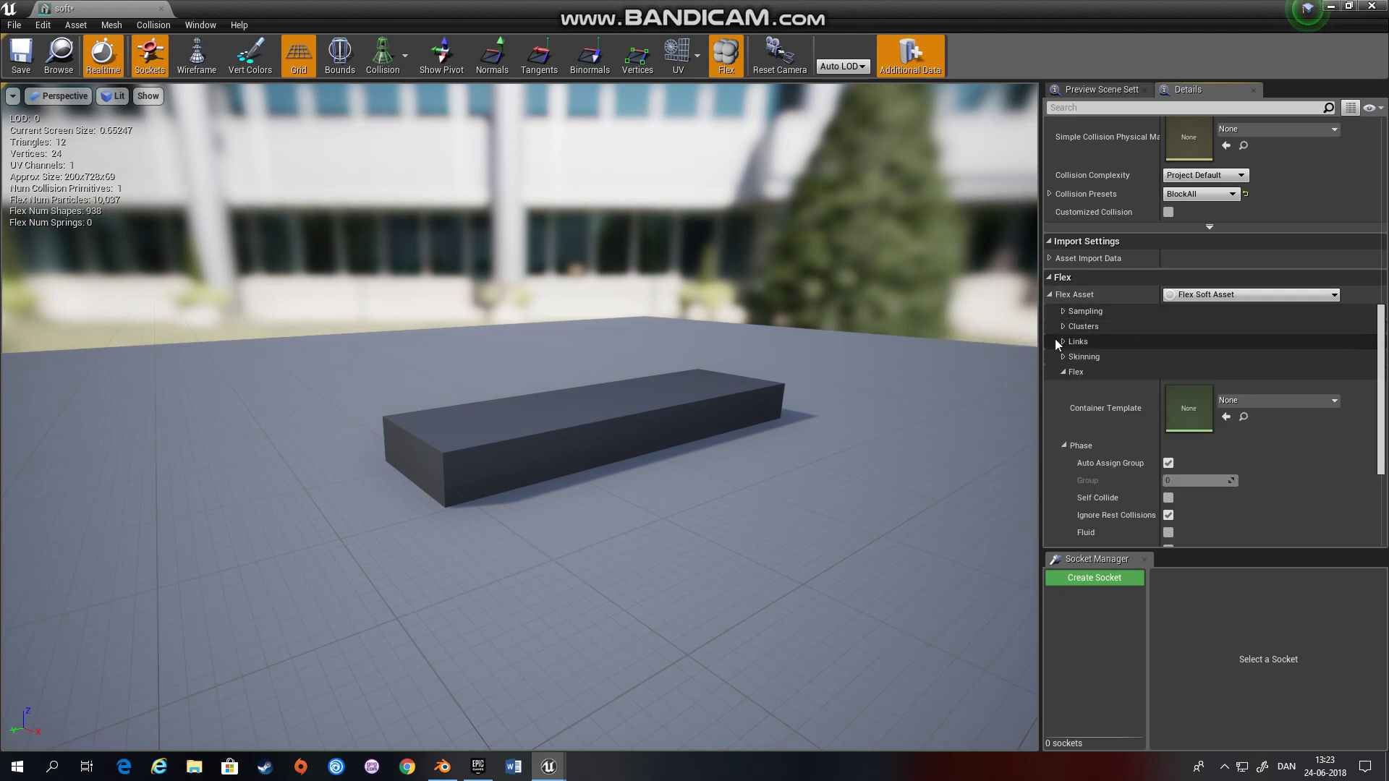
{"action": "left_click", "coordinate": [1060, 326]}
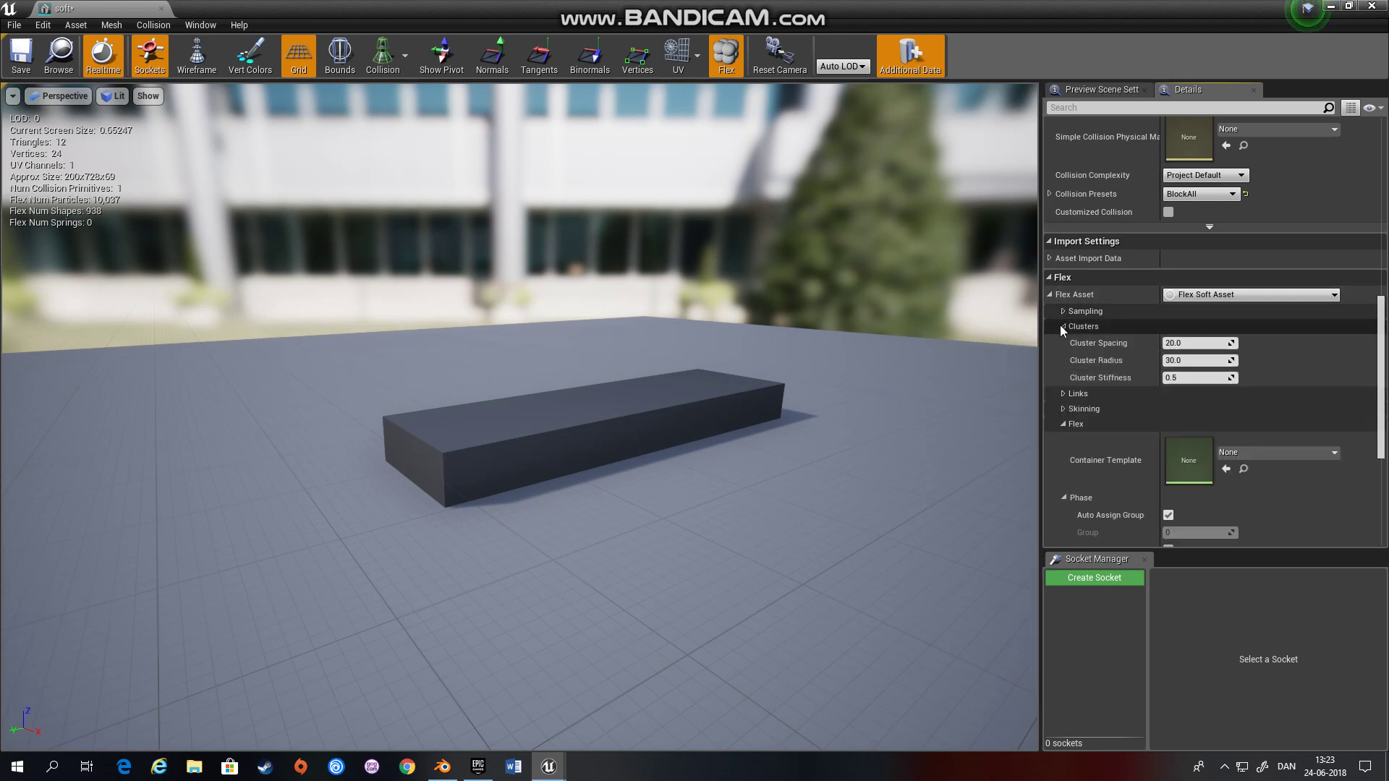
{"action": "left_click", "coordinate": [1061, 326]}
{"action": "left_click", "coordinate": [1062, 342]}
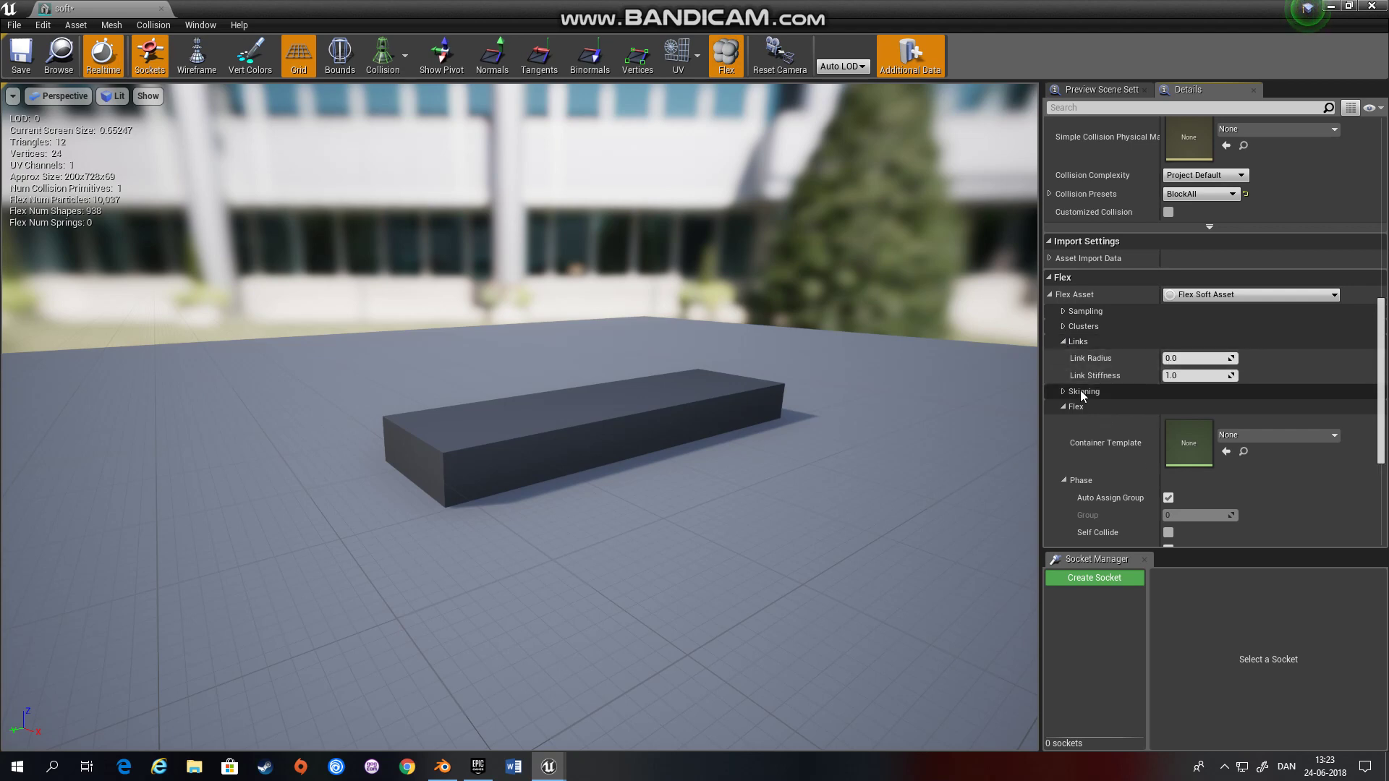
{"action": "scroll", "coordinate": [1072, 378], "scroll_direction": "down", "scroll_amount": 1}
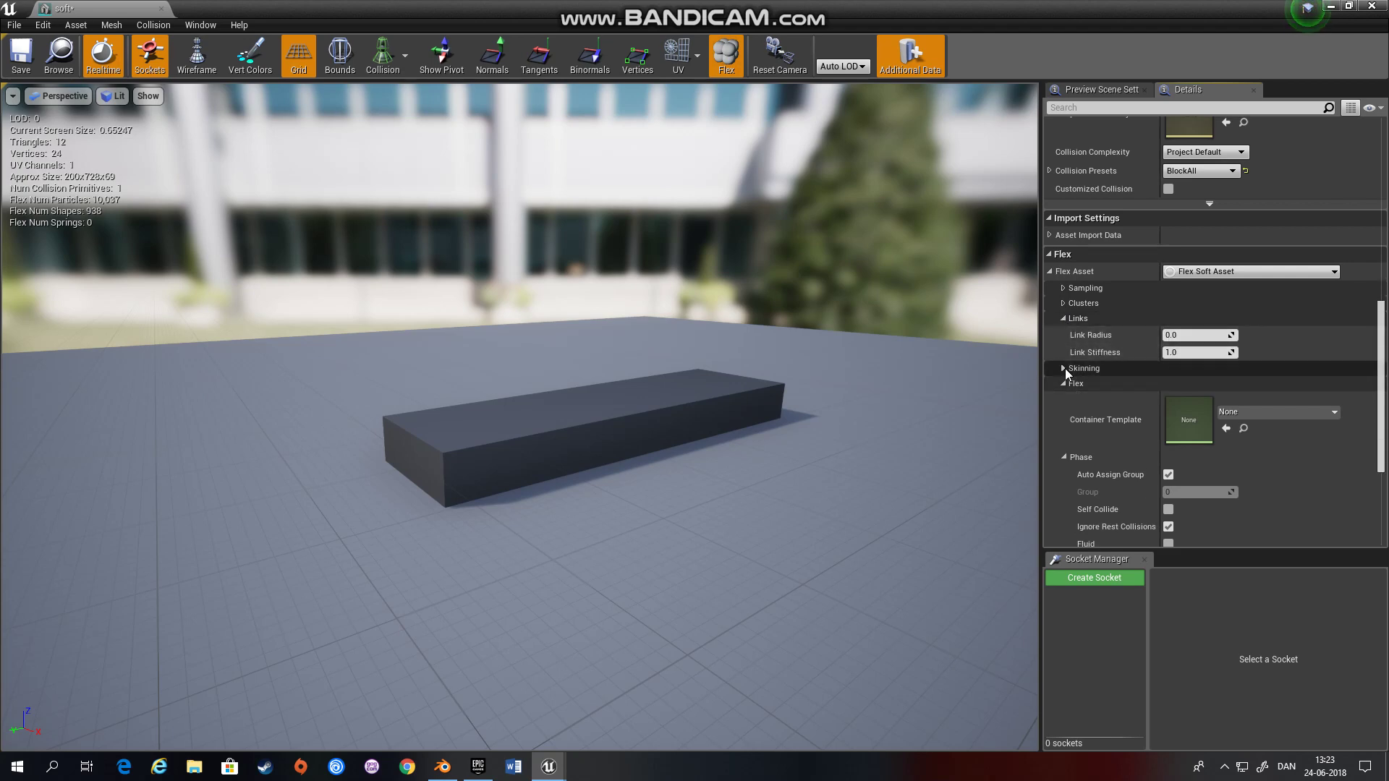
{"action": "left_click", "coordinate": [1063, 366]}
{"action": "scroll", "coordinate": [1103, 355], "scroll_direction": "down", "scroll_amount": 3}
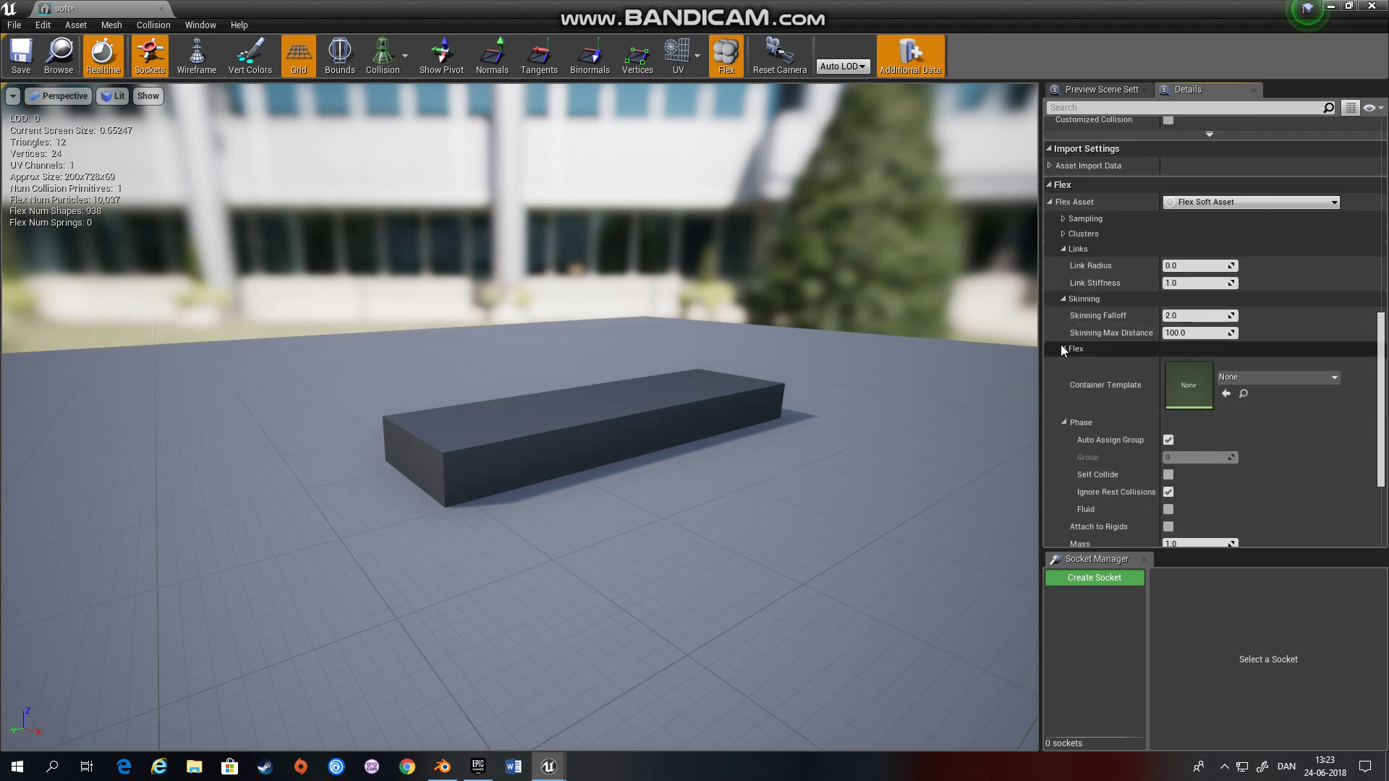
{"action": "scroll", "coordinate": [1065, 456], "scroll_direction": "down", "scroll_amount": 2}
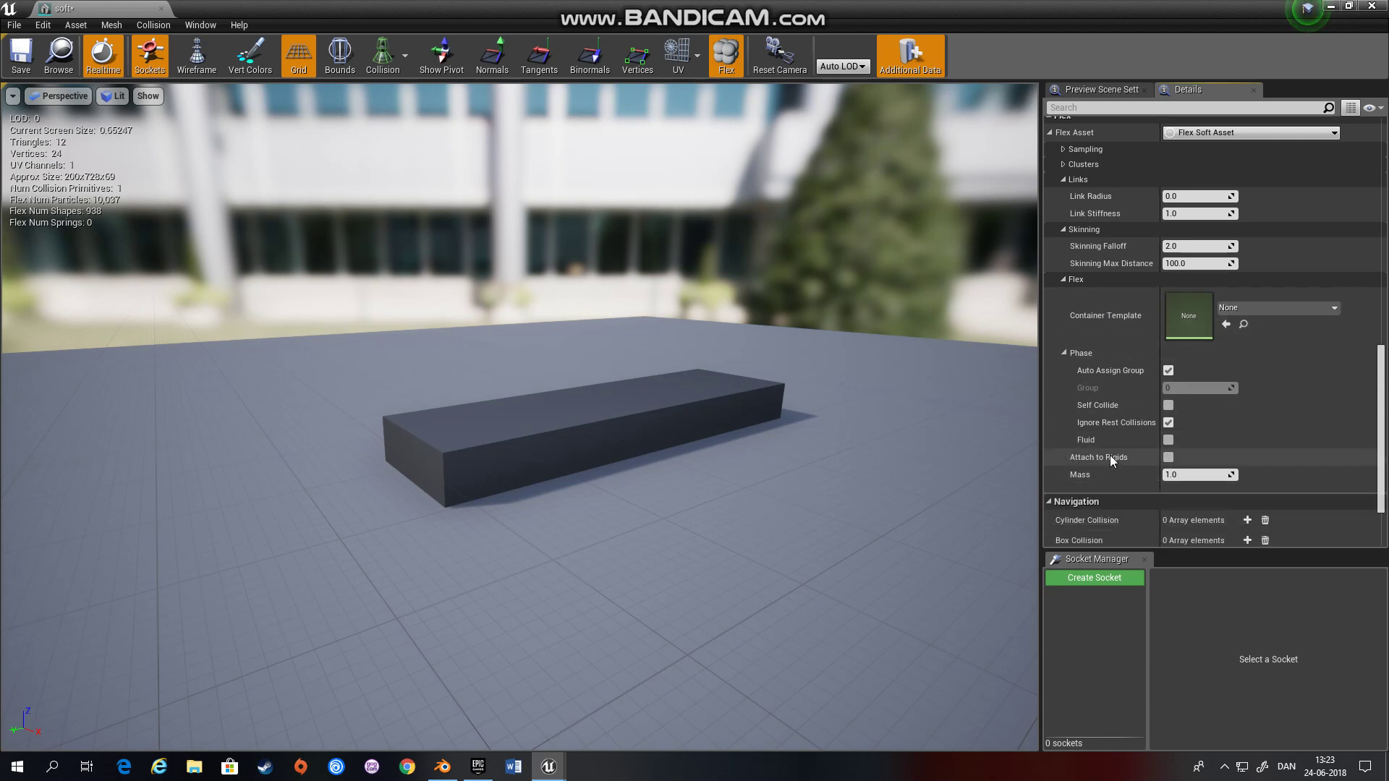
{"action": "left_click", "coordinate": [1238, 310]}
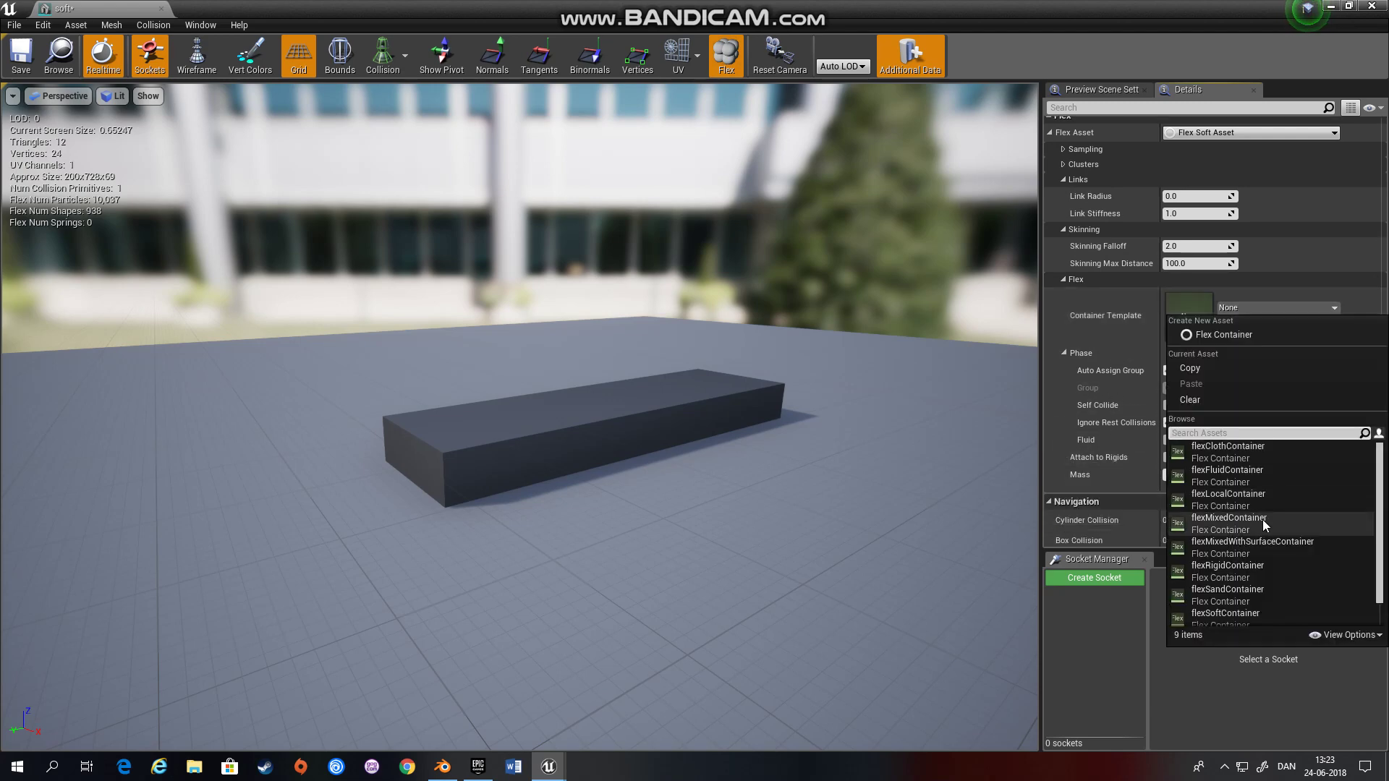
{"action": "left_click", "coordinate": [1118, 484]}
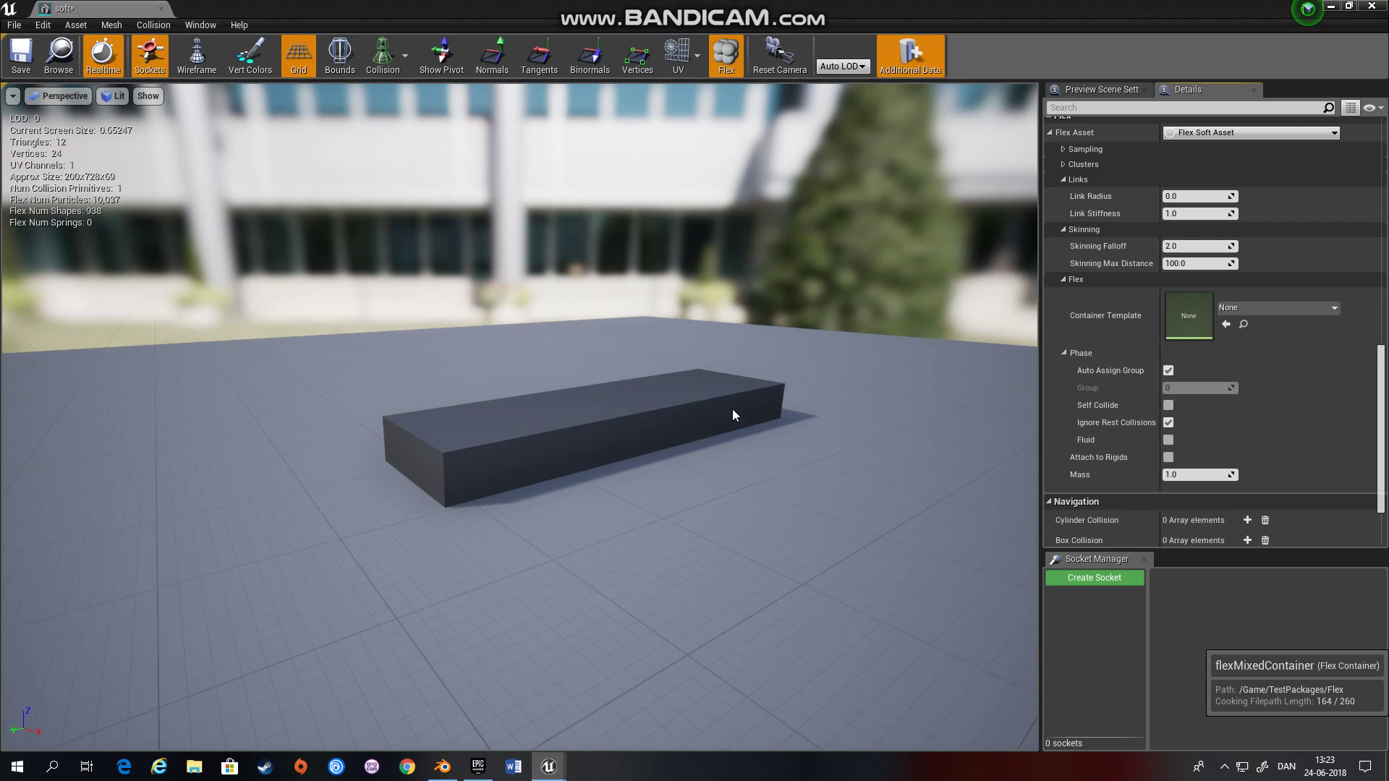
- Examine the soft mesh's Flex particles up close from several angles in the mesh preview
{"action": "right_click_drag", "start_coordinate": [479, 440], "coordinate": [441, 463]}
{"action": "key", "text": "w"}
{"action": "key", "text": "s"}
{"action": "key", "text": "w"}
{"action": "key", "text": "w"}
{"action": "key", "text": "s"}
{"action": "key", "text": "w"}
{"action": "key", "text": "s"}
{"action": "key", "text": "a"}
{"action": "key", "text": "w"}
{"action": "right_click_drag", "start_coordinate": [286, 395], "coordinate": [285, 395]}
{"action": "key", "text": "s"}
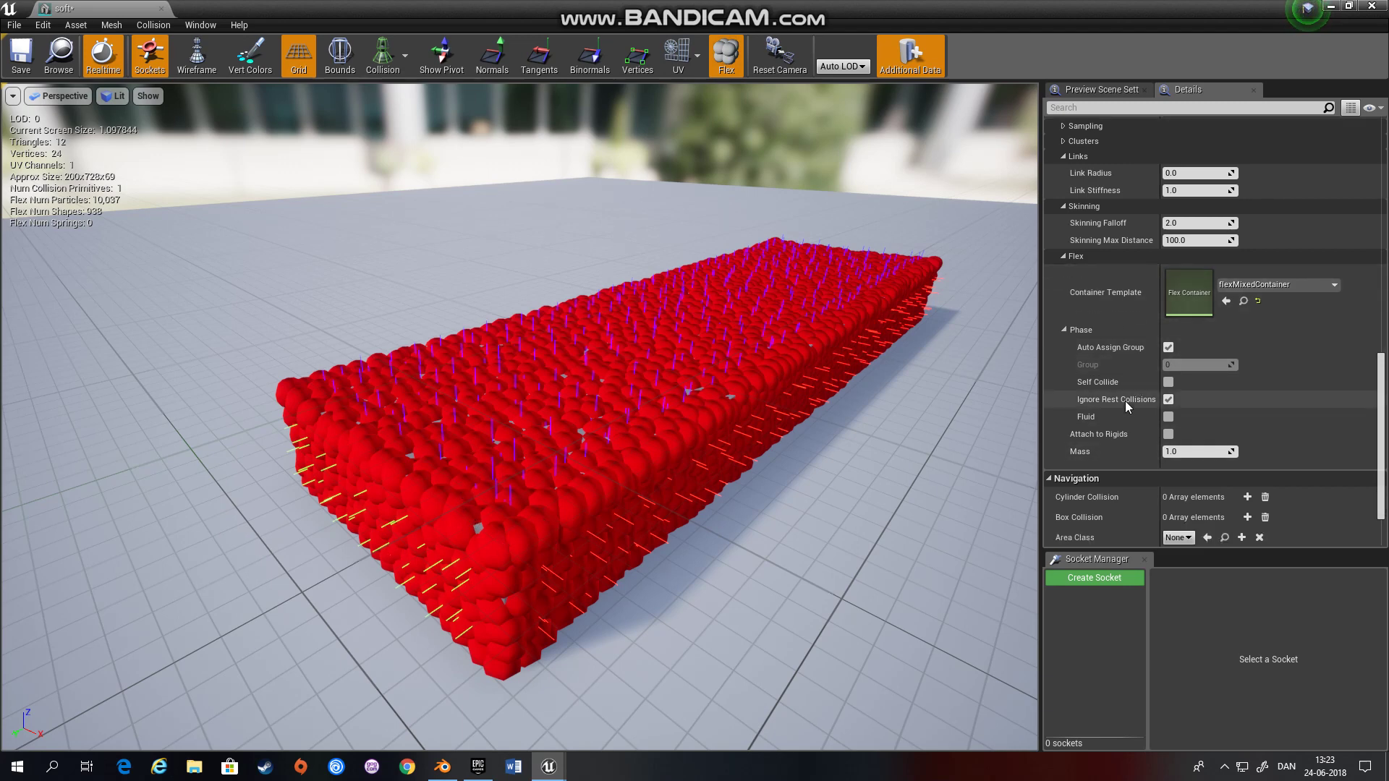
- Save the soft mesh asset and close its editor to return to the level
{"action": "scroll", "coordinate": [1128, 398], "scroll_direction": "up", "scroll_amount": 5}
{"action": "scroll", "coordinate": [1147, 410], "scroll_direction": "up", "scroll_amount": 2}
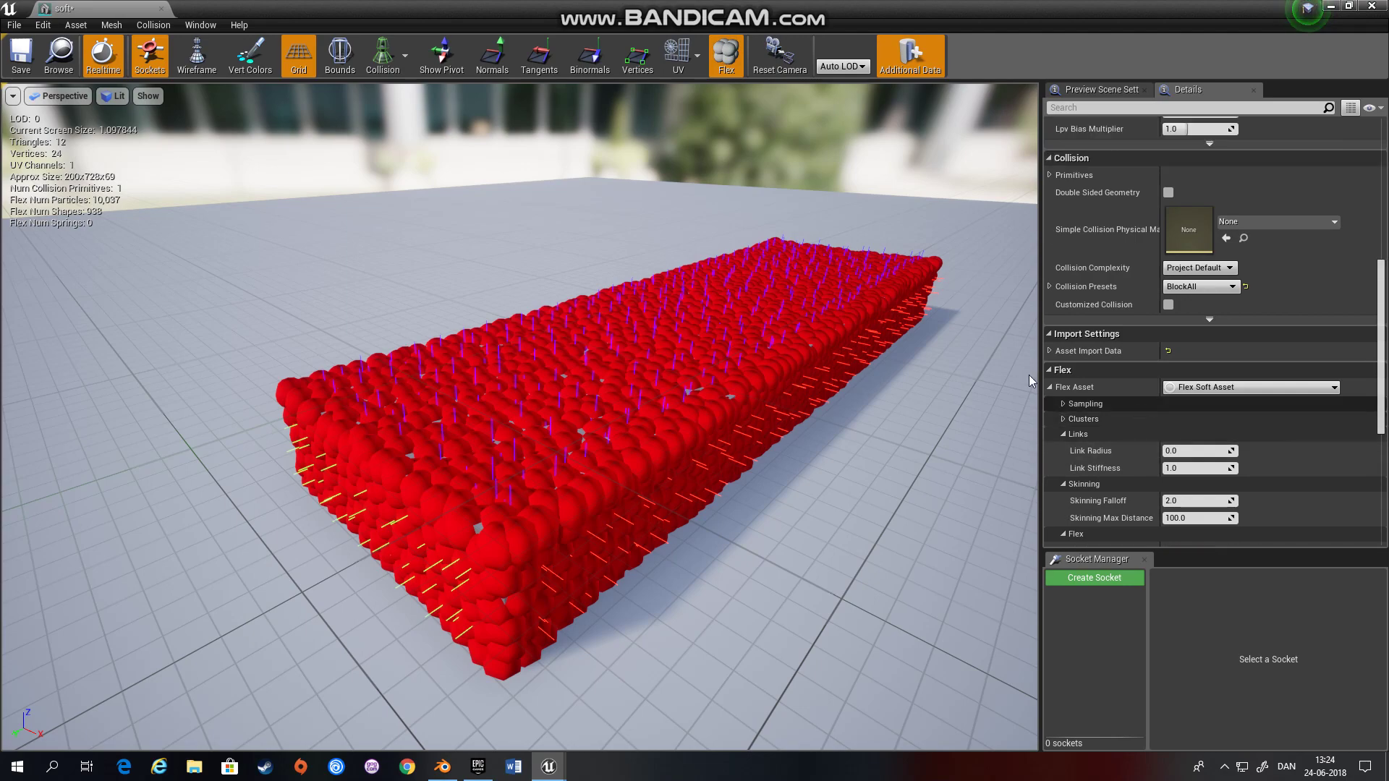
{"action": "left_click", "coordinate": [20, 64]}
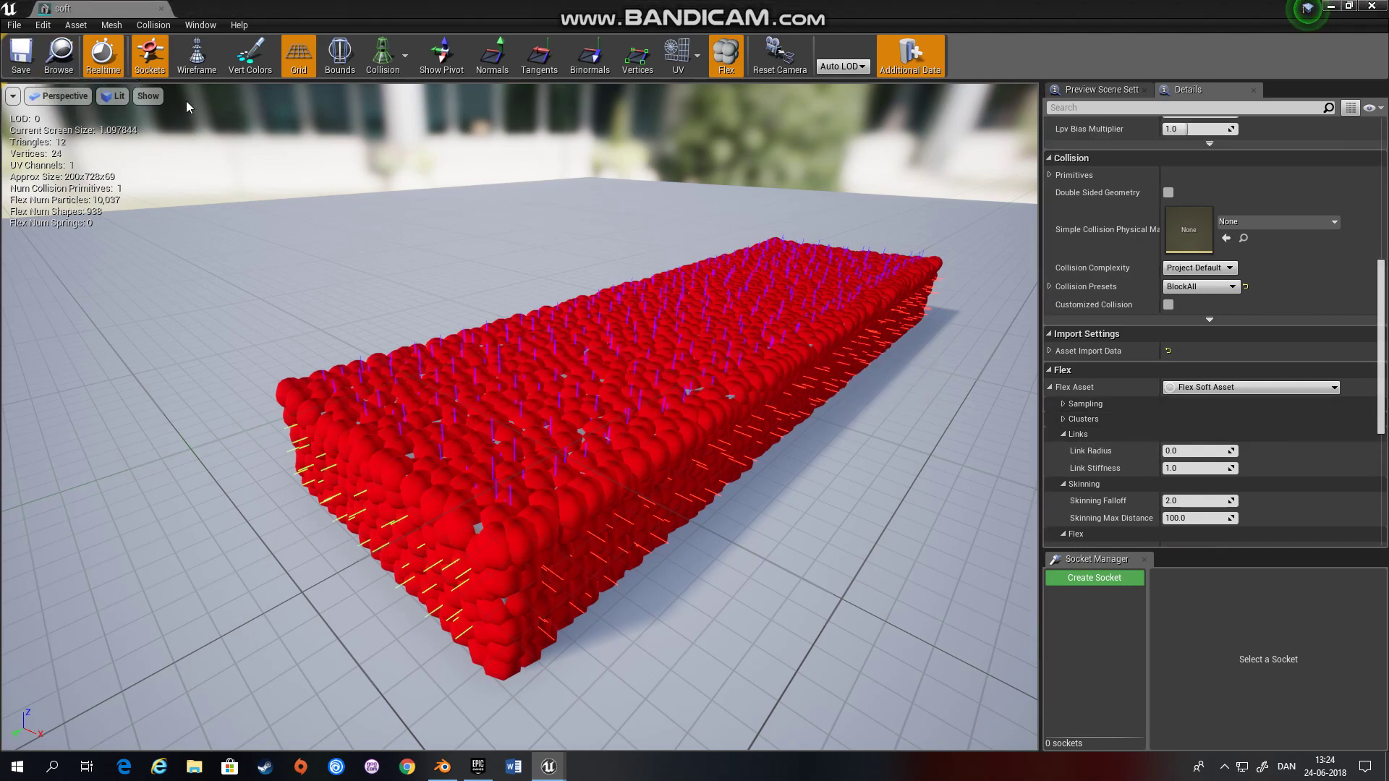
{"action": "left_click", "coordinate": [160, 9]}
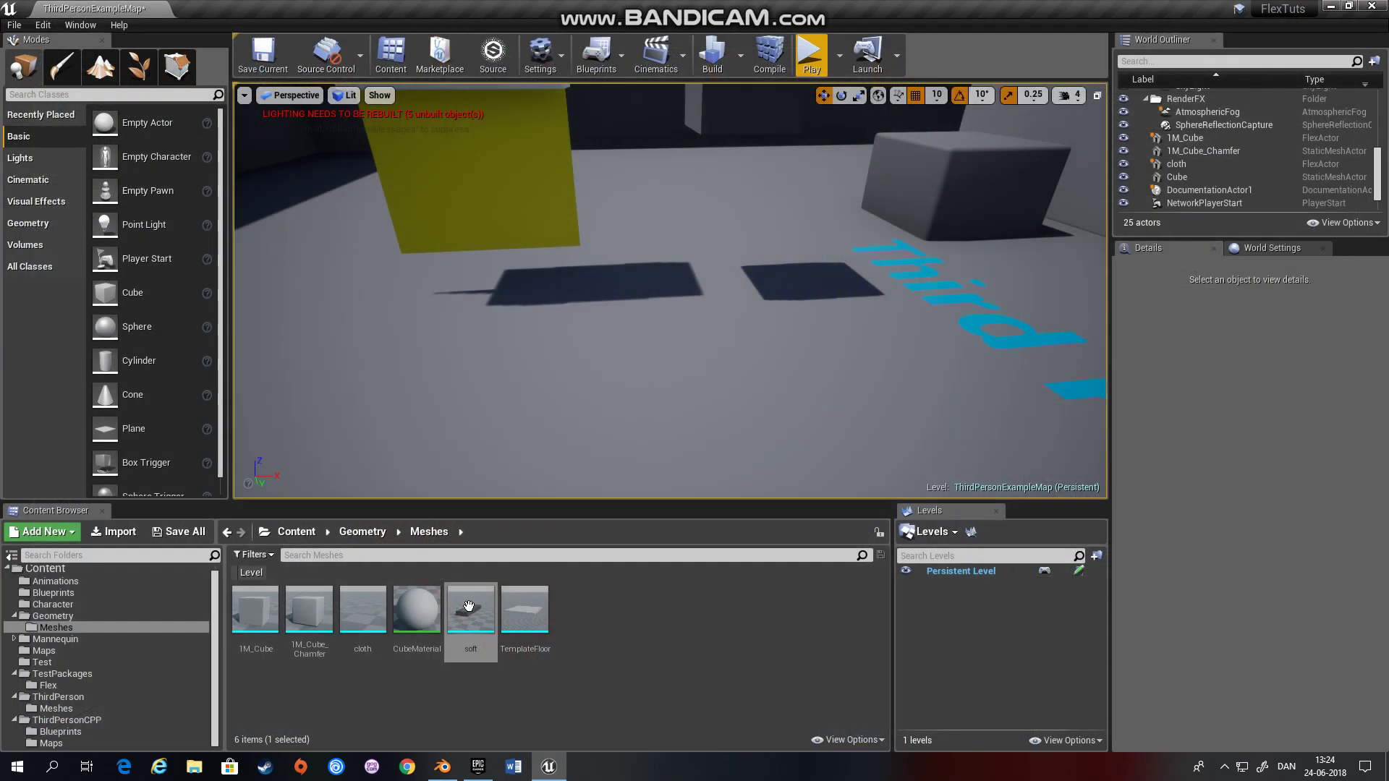
- Place the soft mesh in the level and raise it high above the floor over the Third Person text
{"action": "left_click_drag", "start_coordinate": [736, 382], "coordinate": [741, 370]}
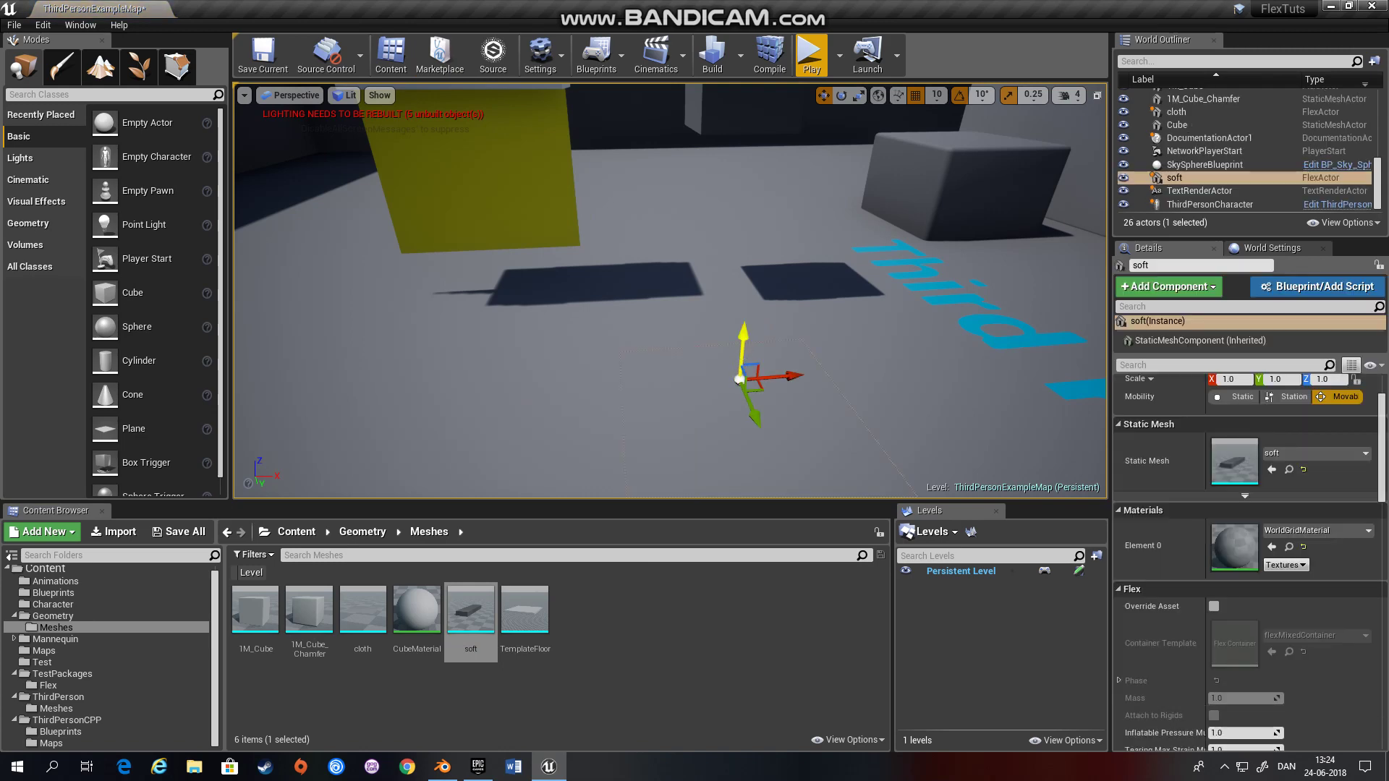
{"action": "key", "text": "f"}
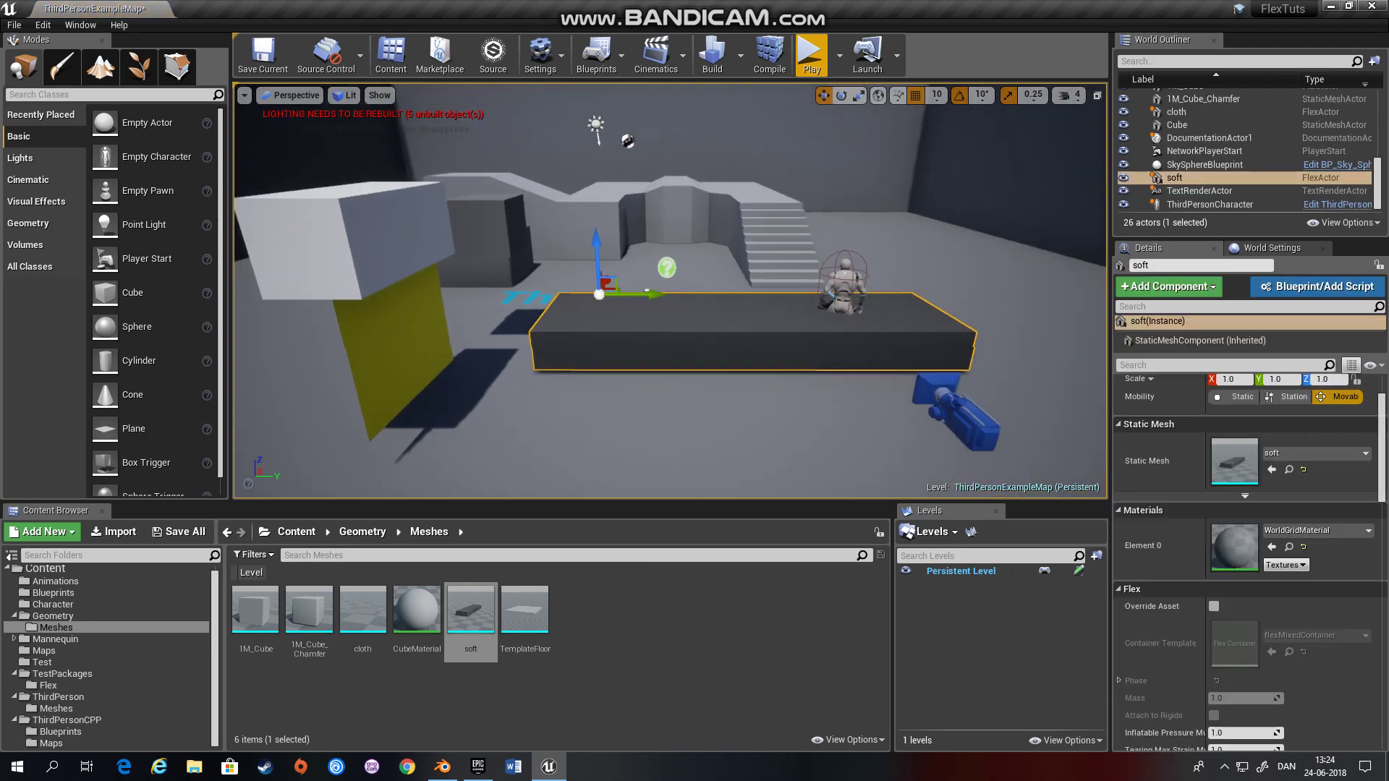
{"action": "scroll", "coordinate": [479, 315], "scroll_direction": "down", "scroll_amount": 6}
{"action": "right_click_drag", "start_coordinate": [665, 311], "coordinate": [637, 363]}
{"action": "key", "text": "s"}
{"action": "left_click_drag", "start_coordinate": [663, 263], "coordinate": [695, 131]}
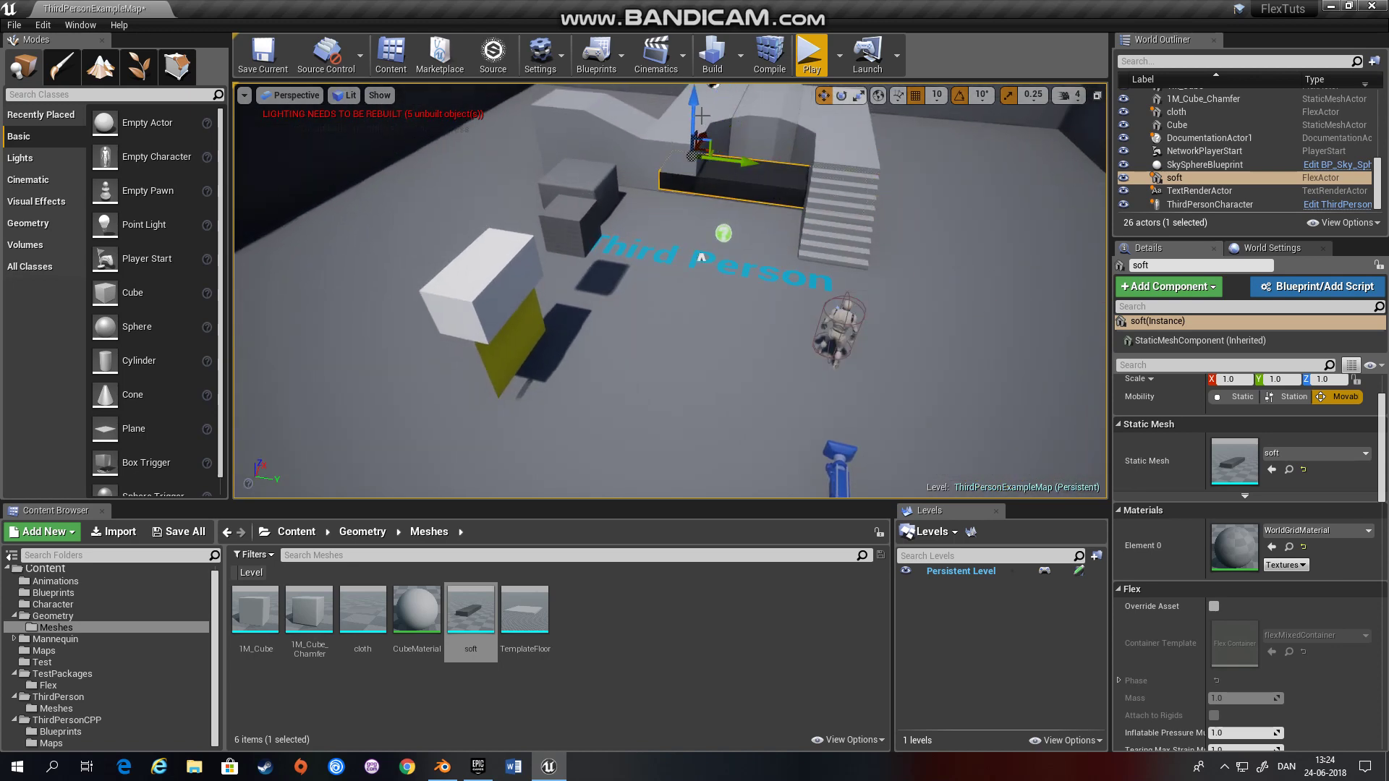
{"action": "left_click_drag", "start_coordinate": [693, 127], "coordinate": [713, 85]}
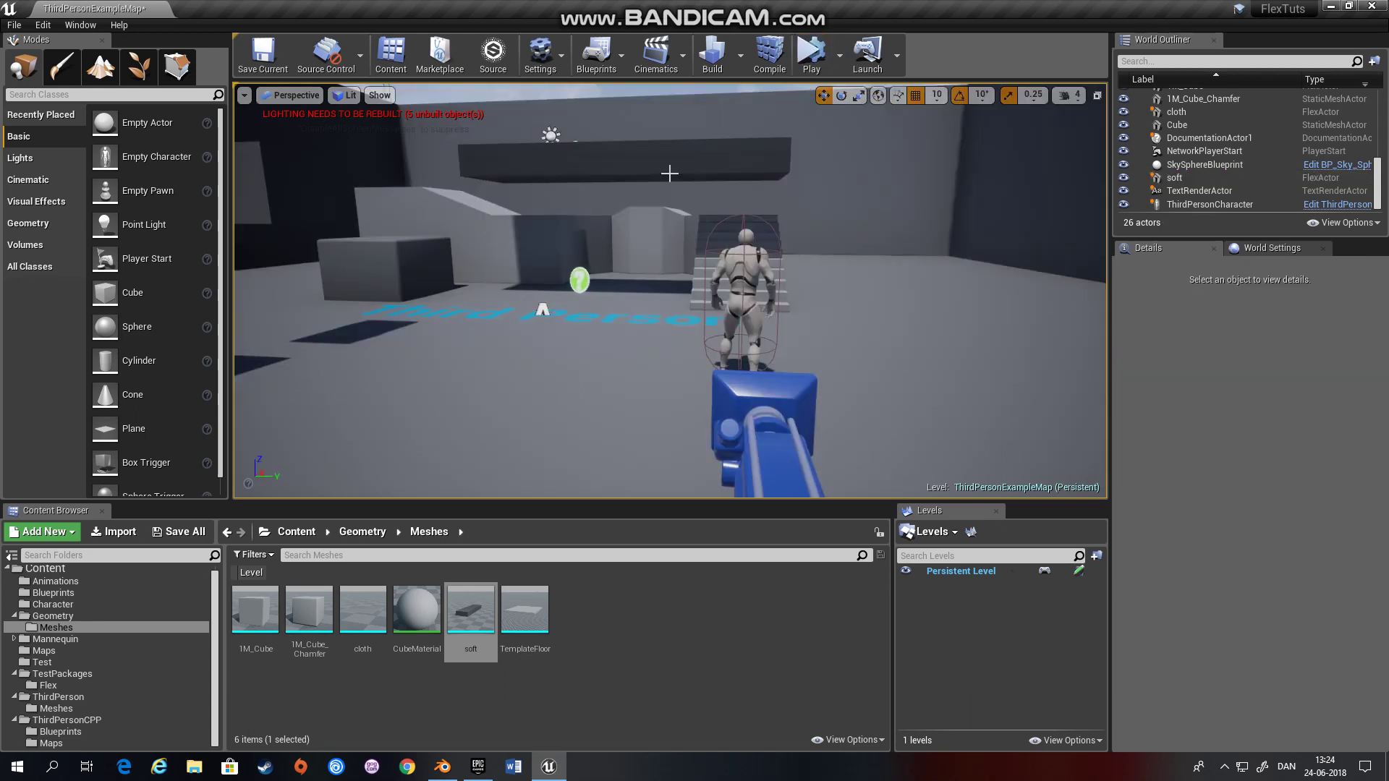
- Play the level in the selected viewport and test the soft body by running and jumping the character against it
{"action": "left_click", "coordinate": [840, 64]}
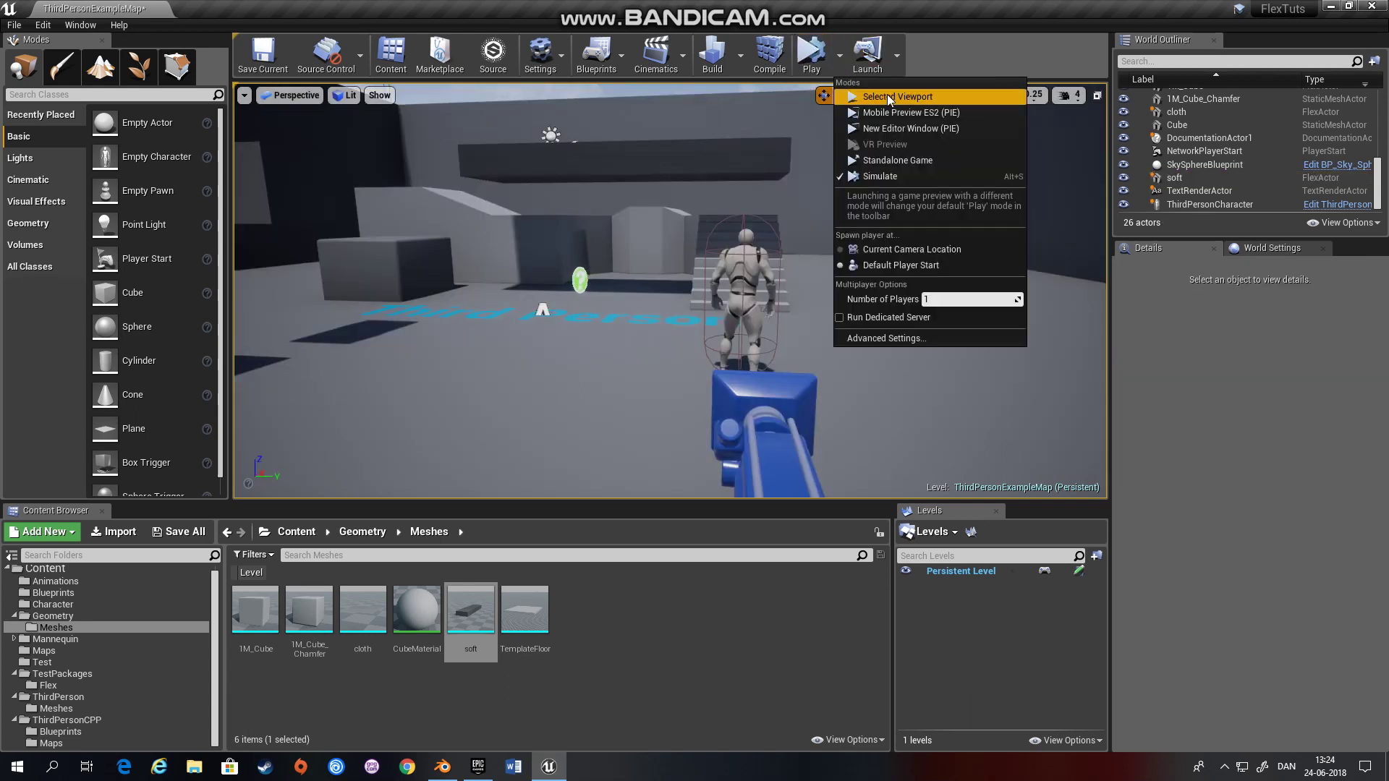
{"action": "left_click", "coordinate": [886, 96]}
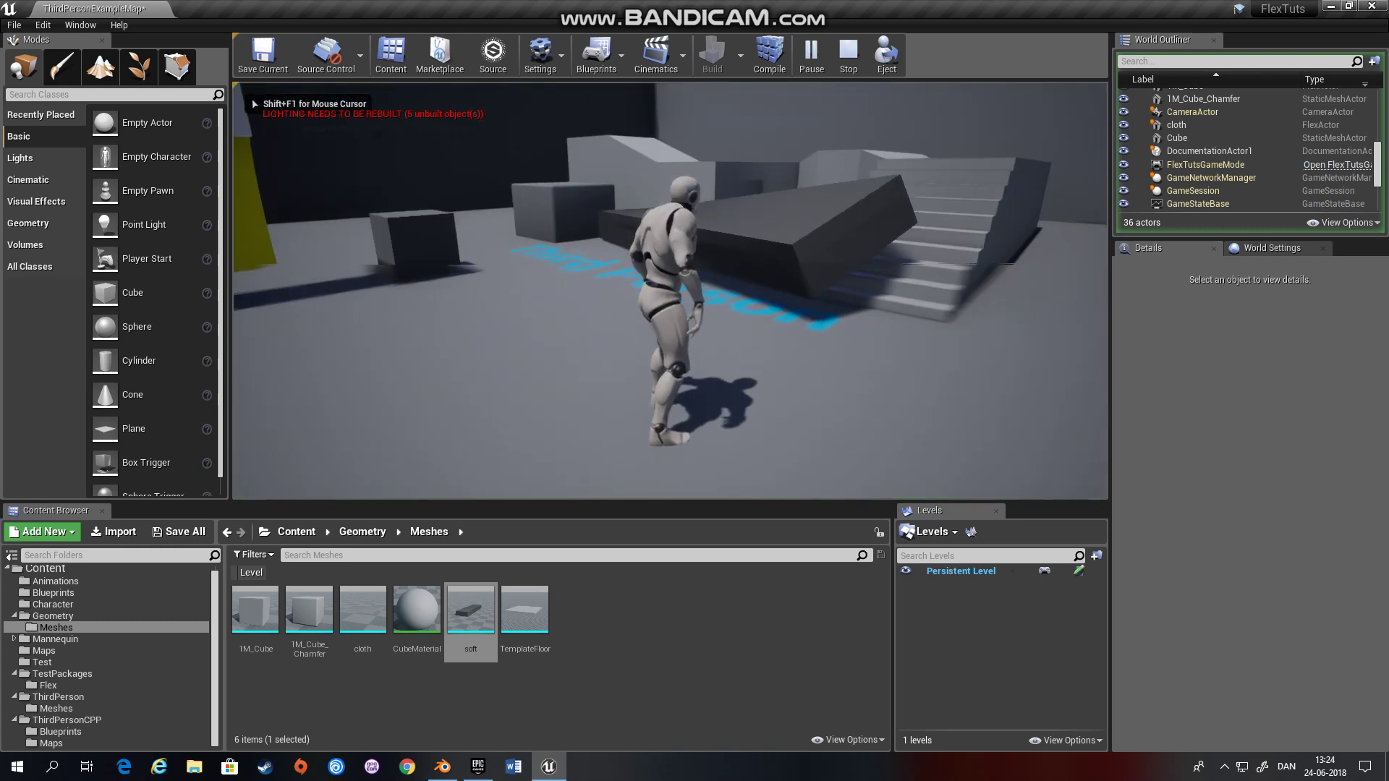
{"action": "key", "text": "d"}
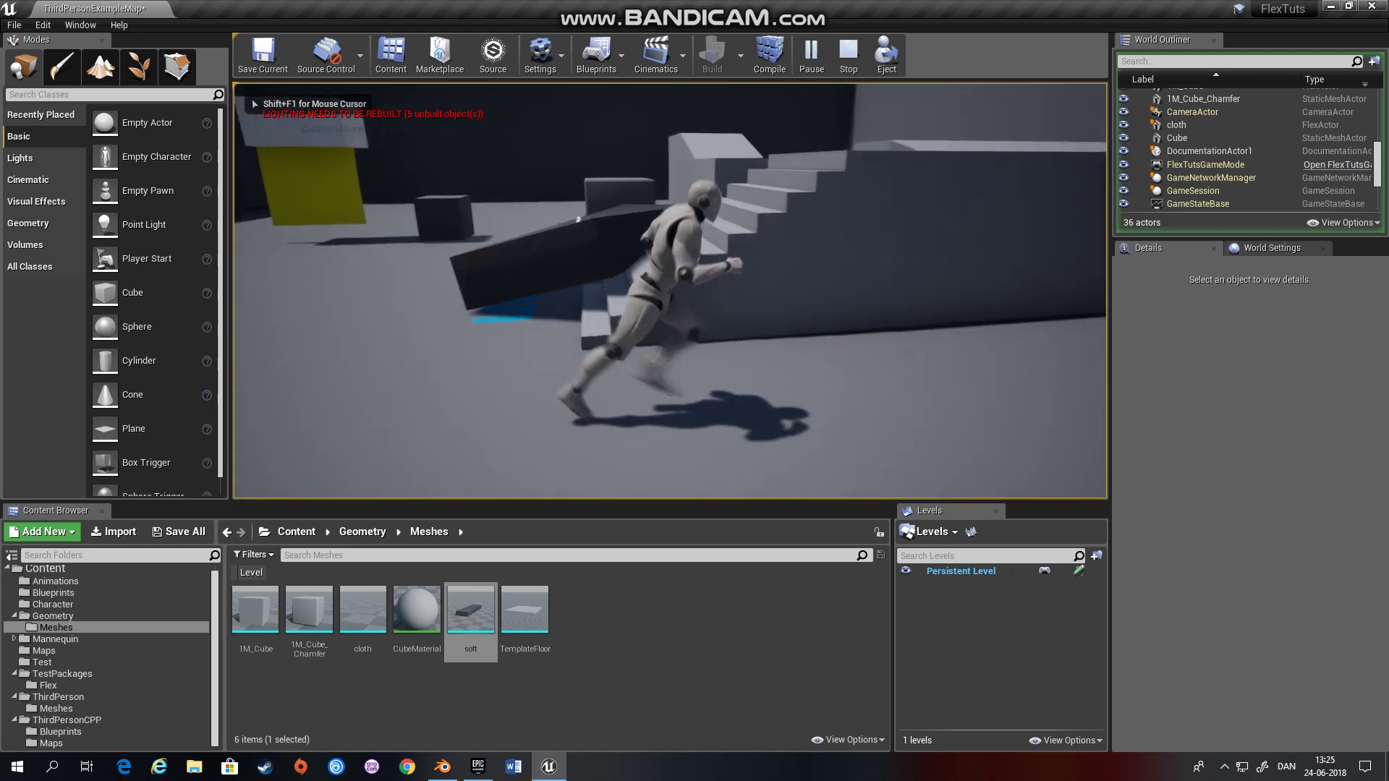
{"action": "key", "text": "w"}
{"action": "key", "text": "a"}
{"action": "key", "text": "w"}
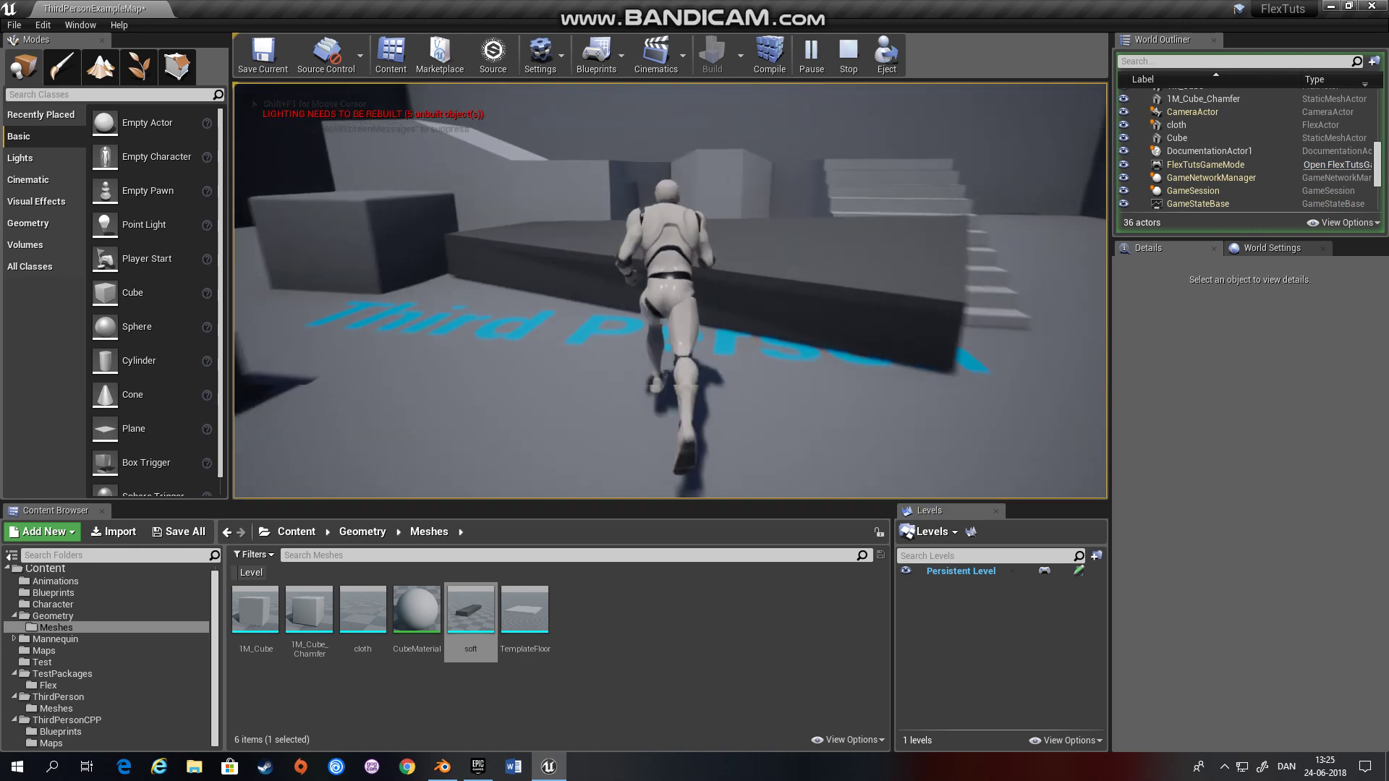
{"action": "key", "text": "space"}
{"action": "key", "text": "s"}
{"action": "key", "text": "space"}
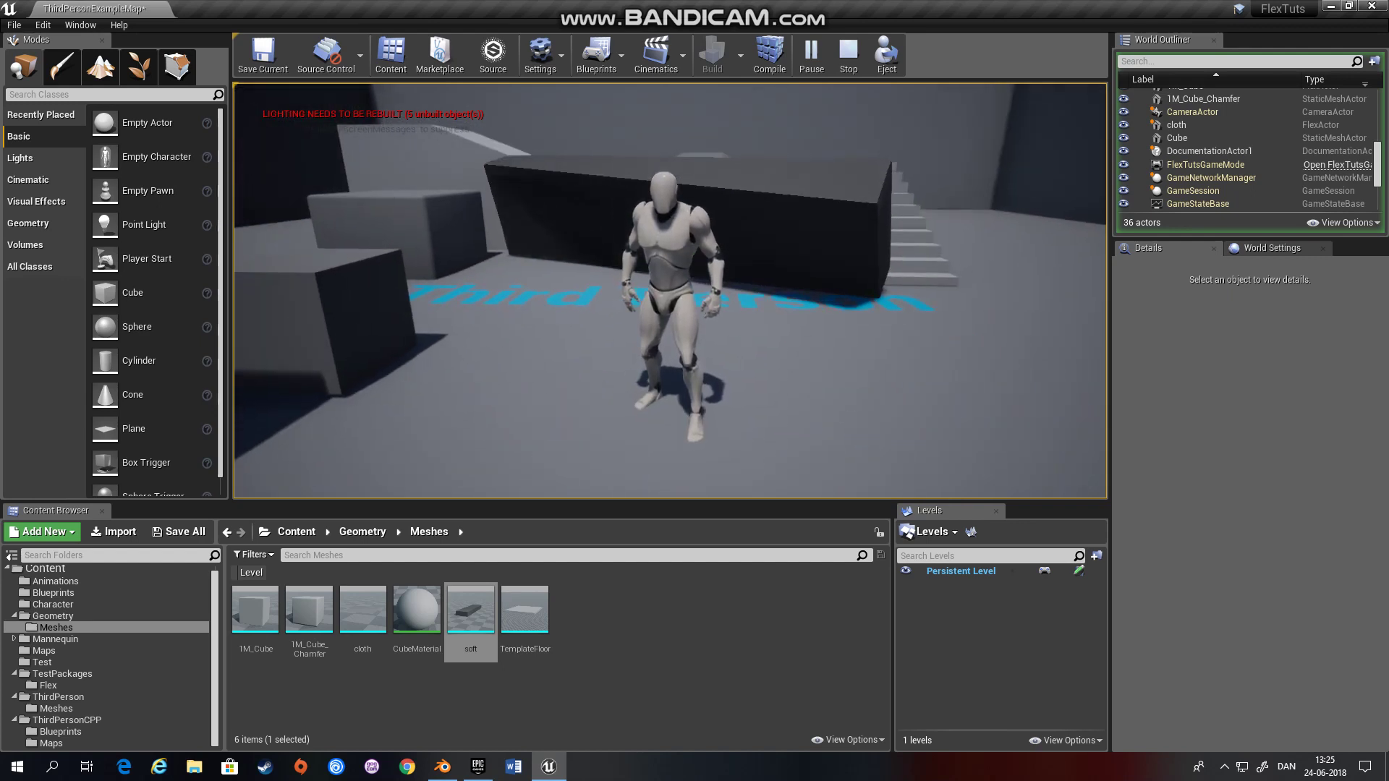
{"action": "key", "text": "w"}
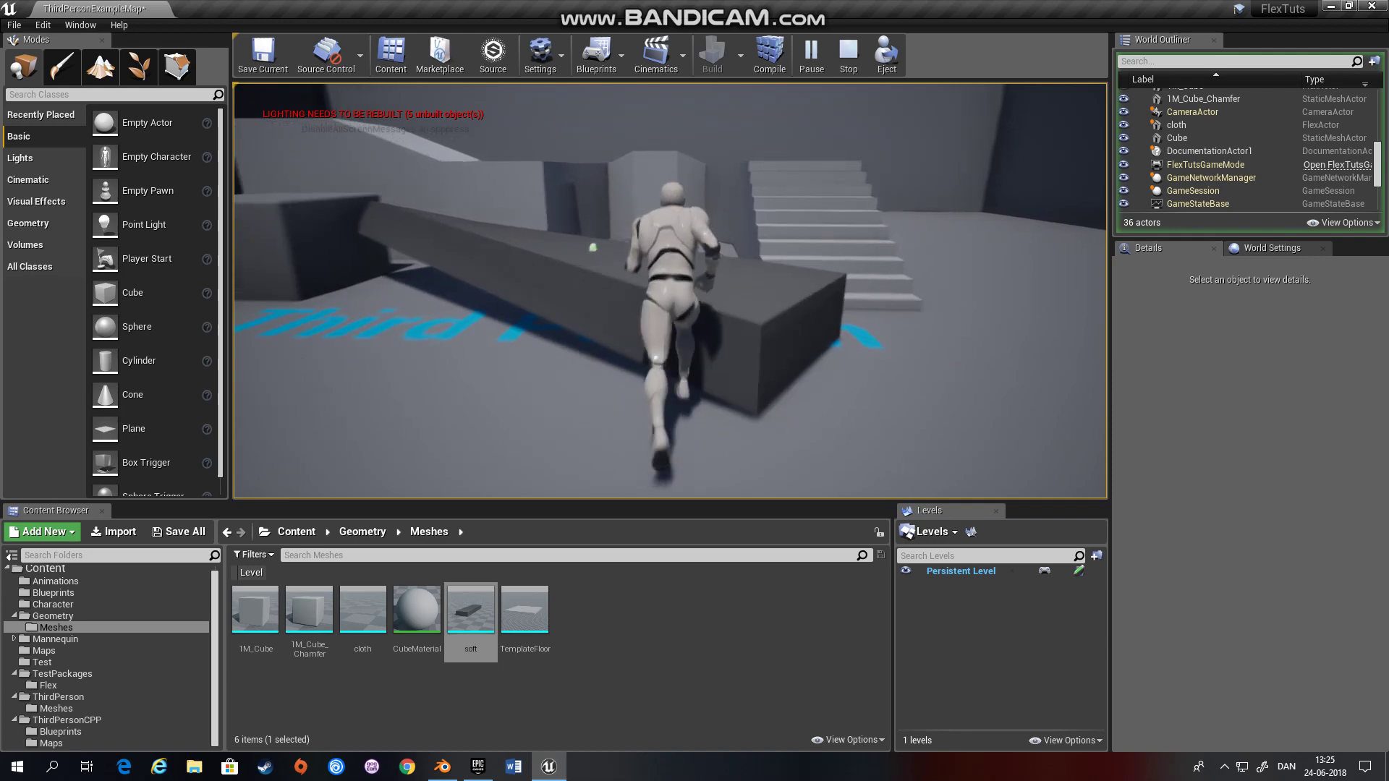
{"action": "key", "text": "s"}
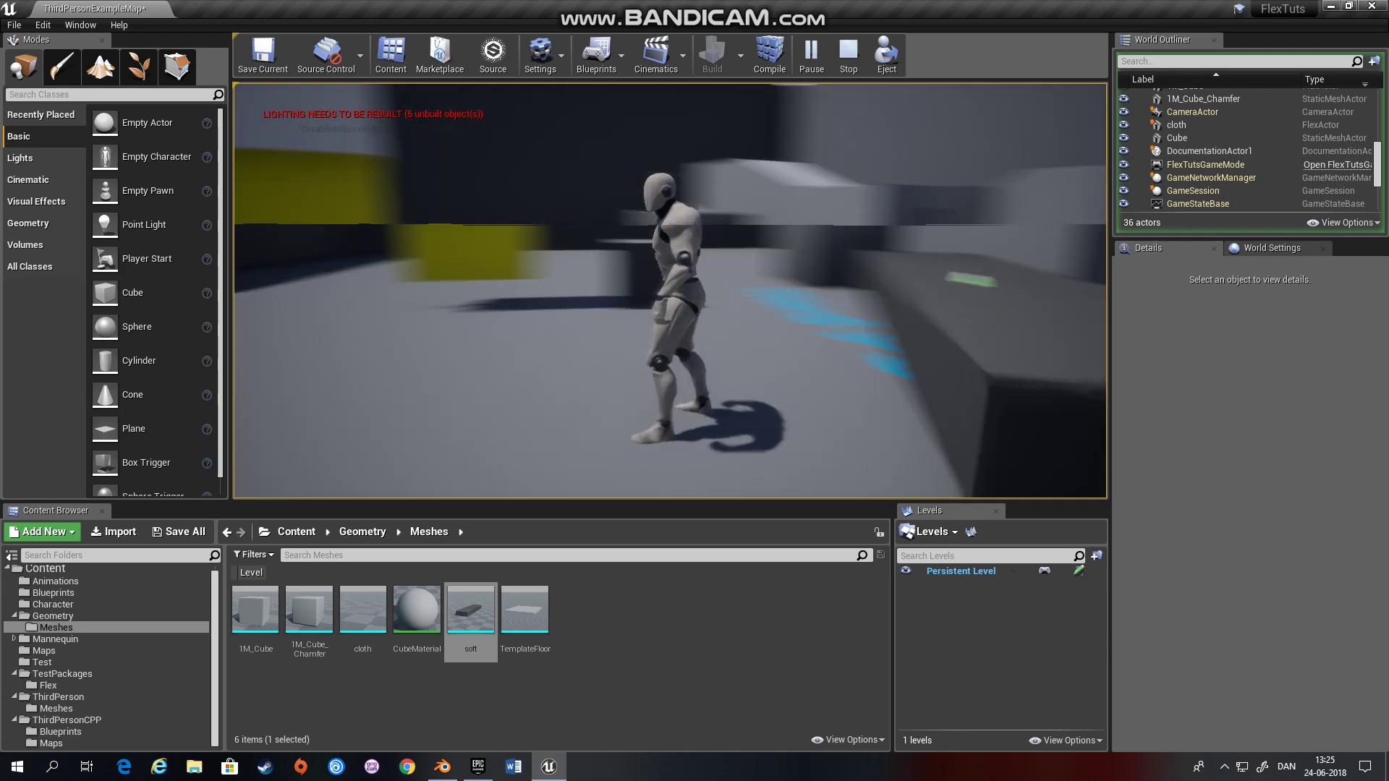
{"action": "key", "text": "w"}
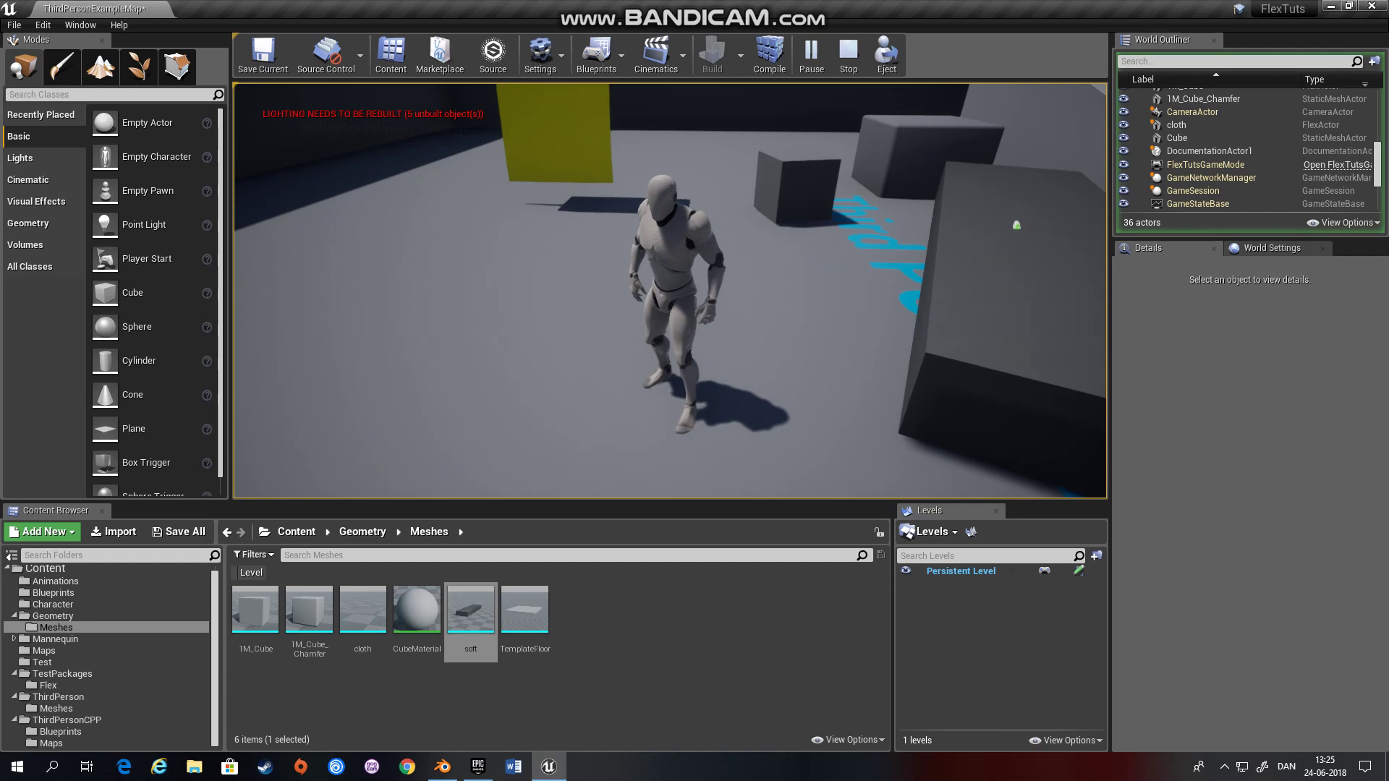
{"action": "key", "text": "w"}
{"action": "key", "text": "s"}
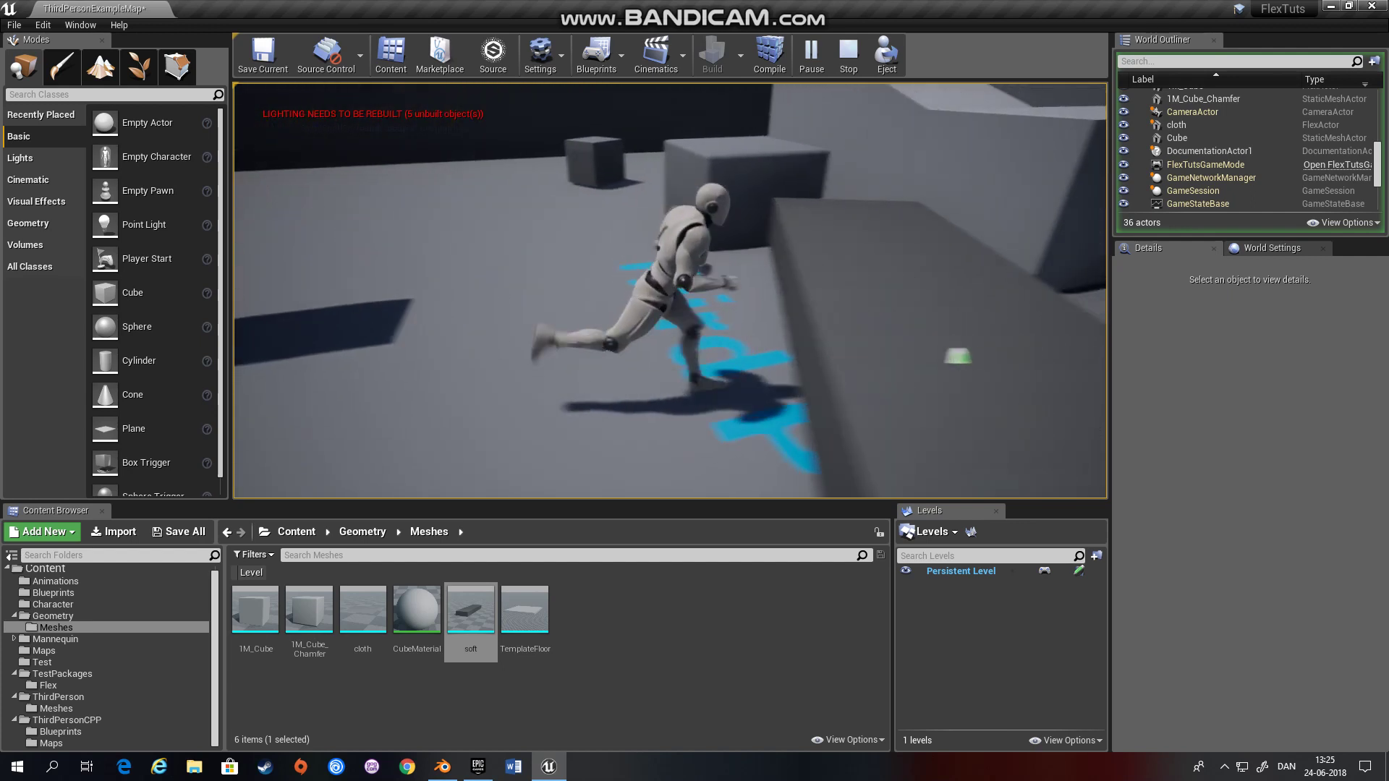